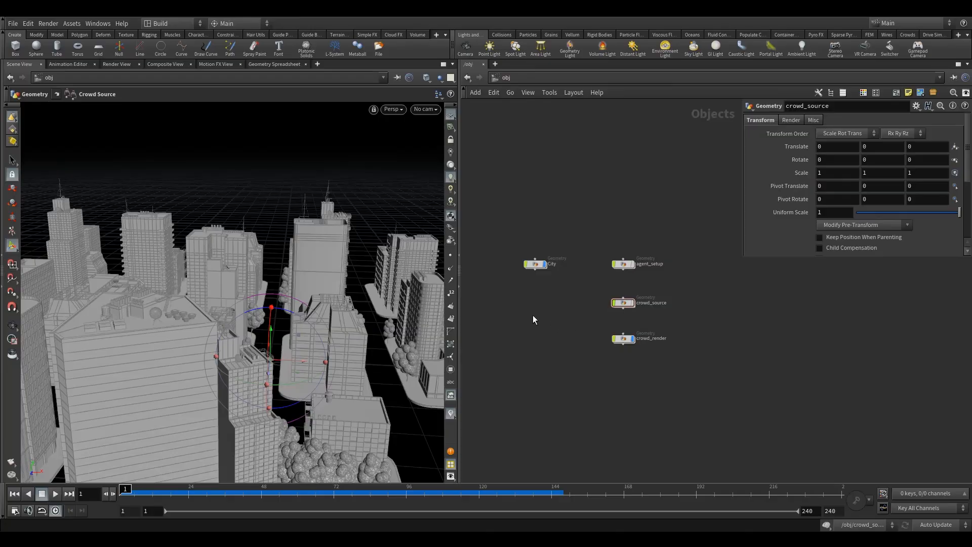
- Create a Geometry object below the City node and rename it Tornado
key(Tab)
text(geo)
click(610, 290)
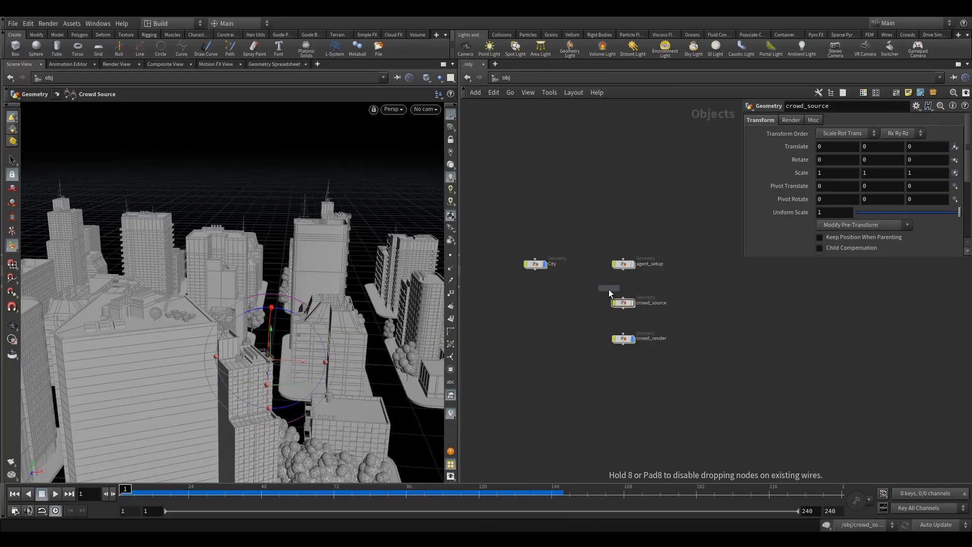
click(531, 313)
click(555, 313)
drag(560, 313, 519, 314)
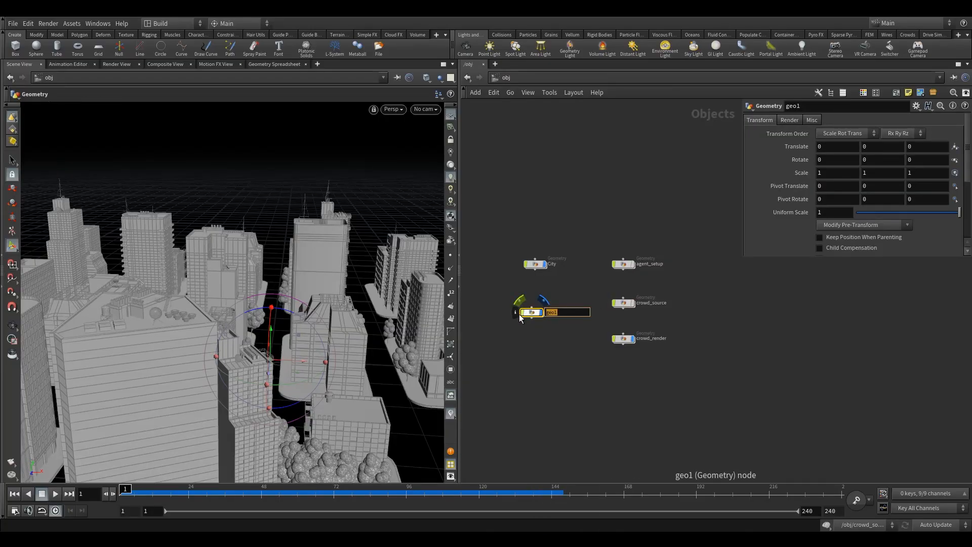
text(Tornado)
key(Return)
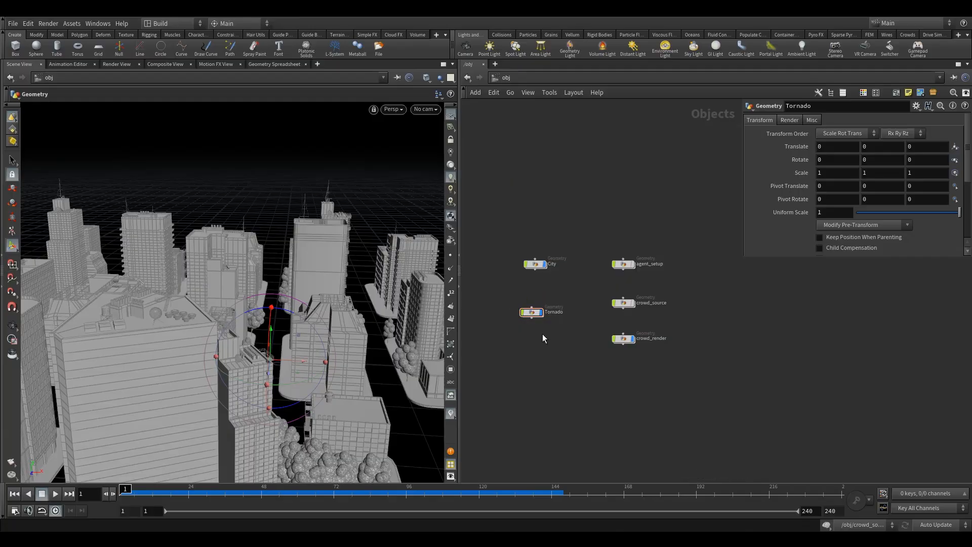
- Enter the Tornado object's network and add a File node
drag(537, 315, 540, 305)
double_click(538, 303)
key(Tab)
text(fil)
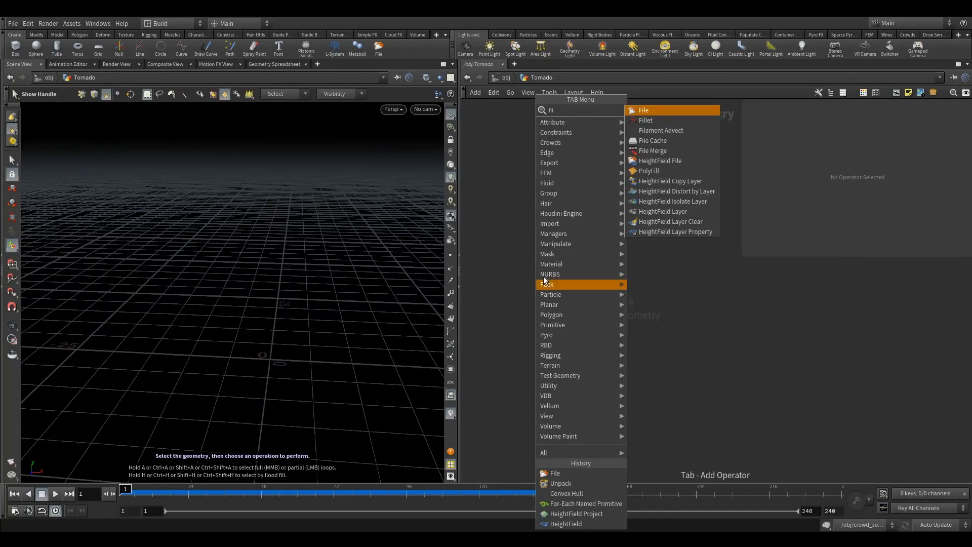
click(654, 111)
click(613, 191)
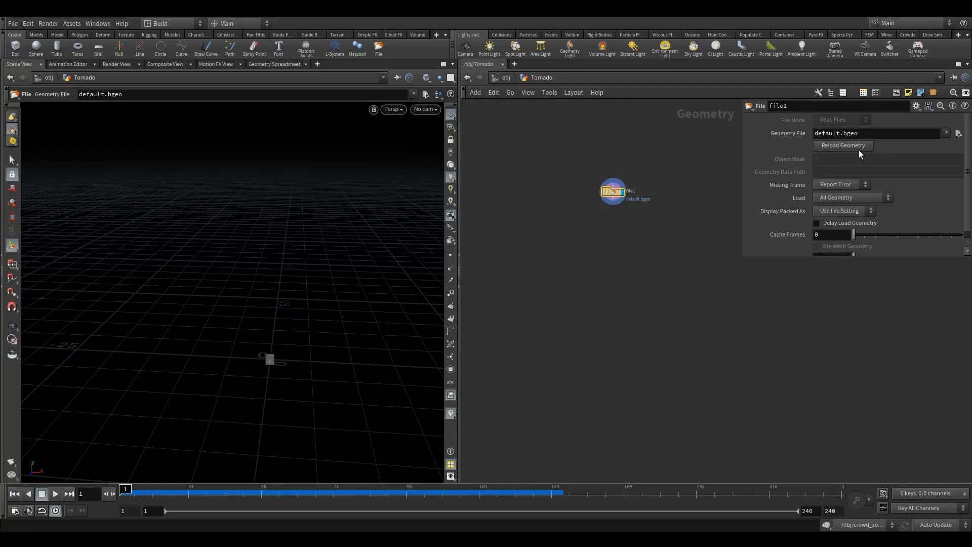
- Load the $HIP/geo/tornado/tornado.$F4.bgeo sequence into the File node and reposition the node in the network
click(957, 133)
click(498, 170)
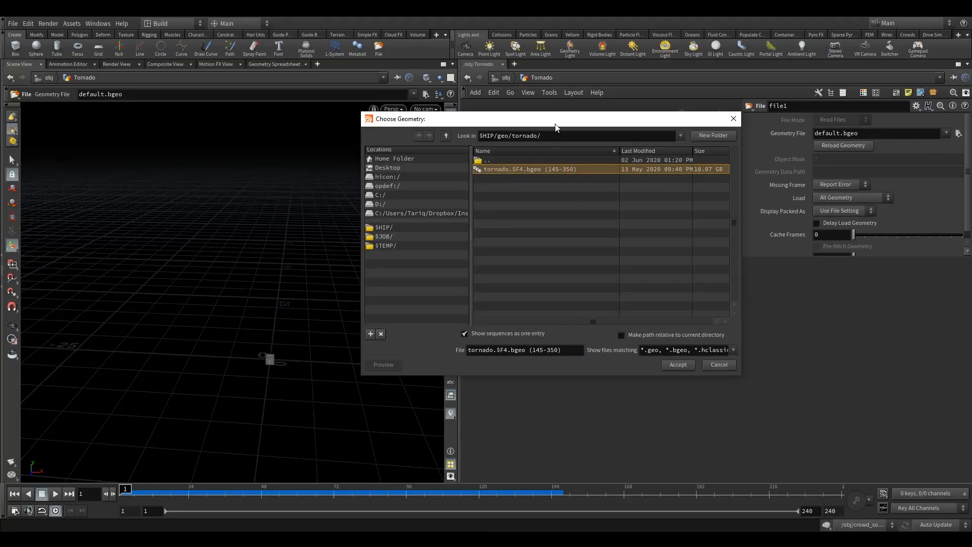
drag(558, 124, 515, 135)
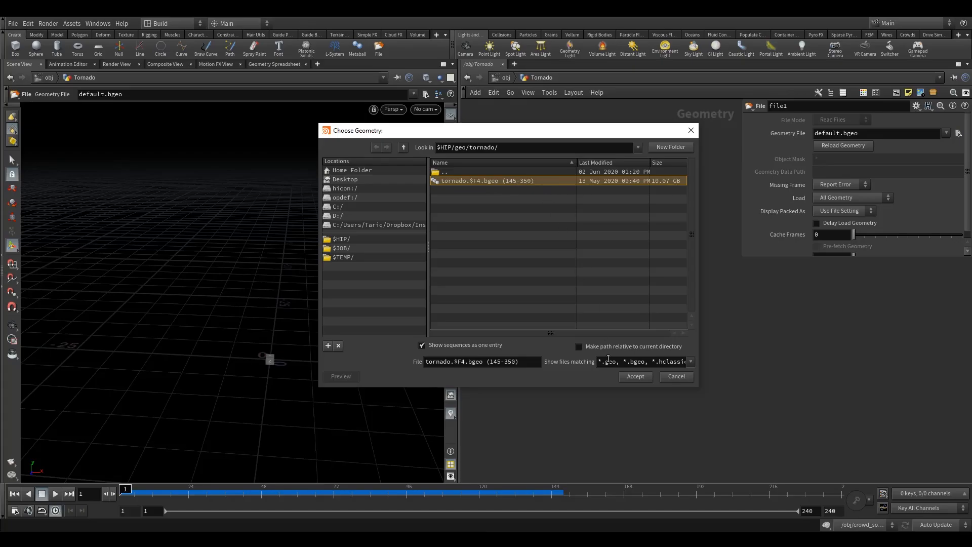
click(635, 376)
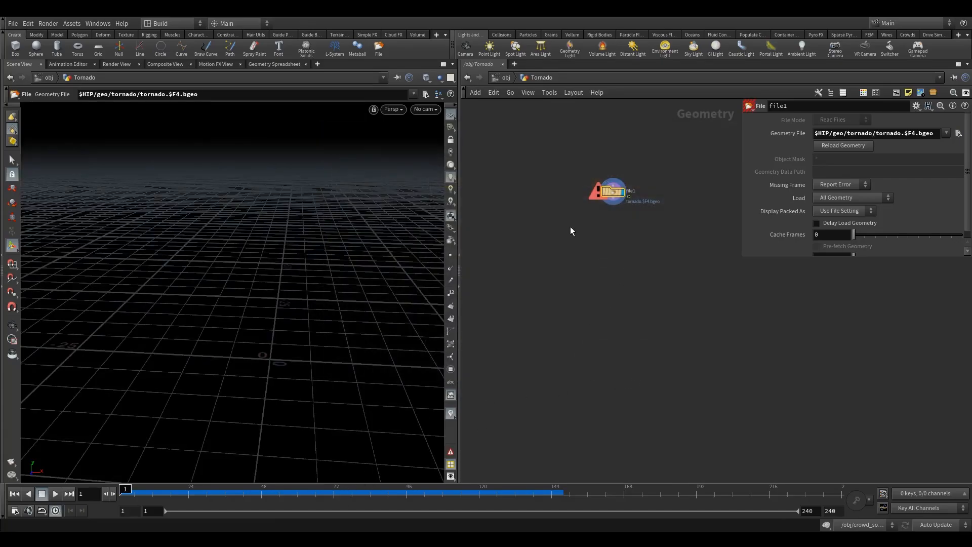
drag(610, 205, 588, 240)
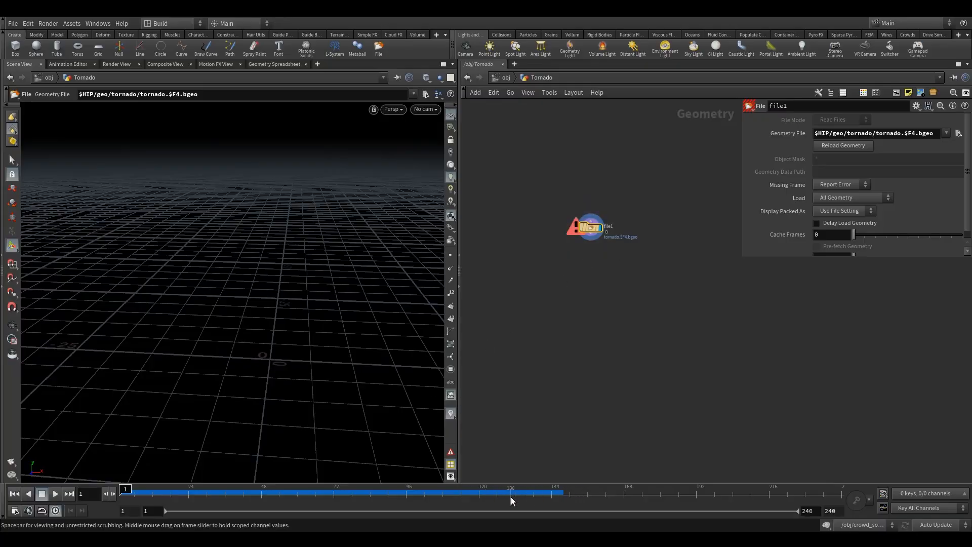
- Go to frame 153 and examine the shape of the loaded tornado in the viewport
click(549, 495)
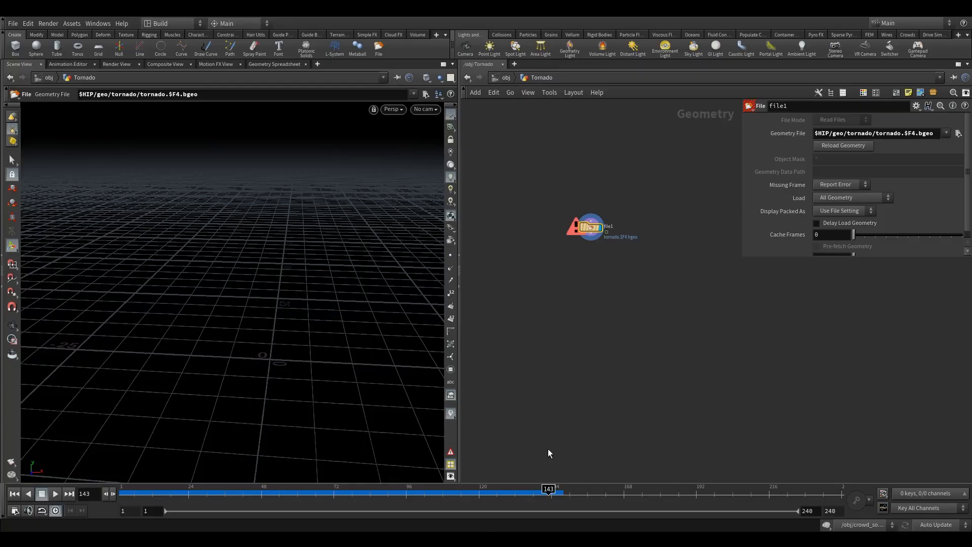
click(579, 494)
alt+drag(215, 284, 219, 271)
alt+right_drag(219, 271, 310, 253)
alt+drag(311, 254, 316, 278)
alt+middle_drag(316, 278, 301, 311)
alt+right_drag(300, 312, 276, 315)
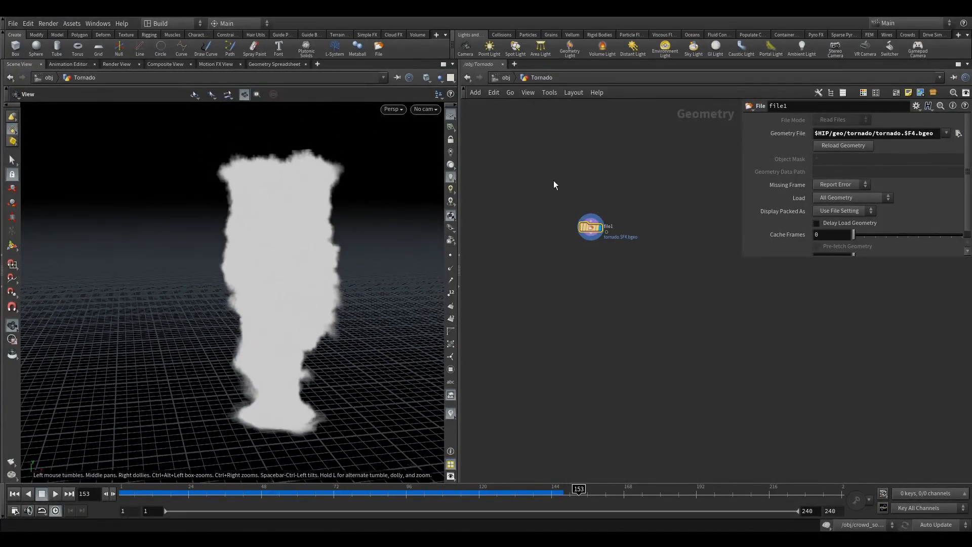
- Add a distant light near the tornado with High Quality Lighting enabled, and place its node below crowd_render
click(633, 49)
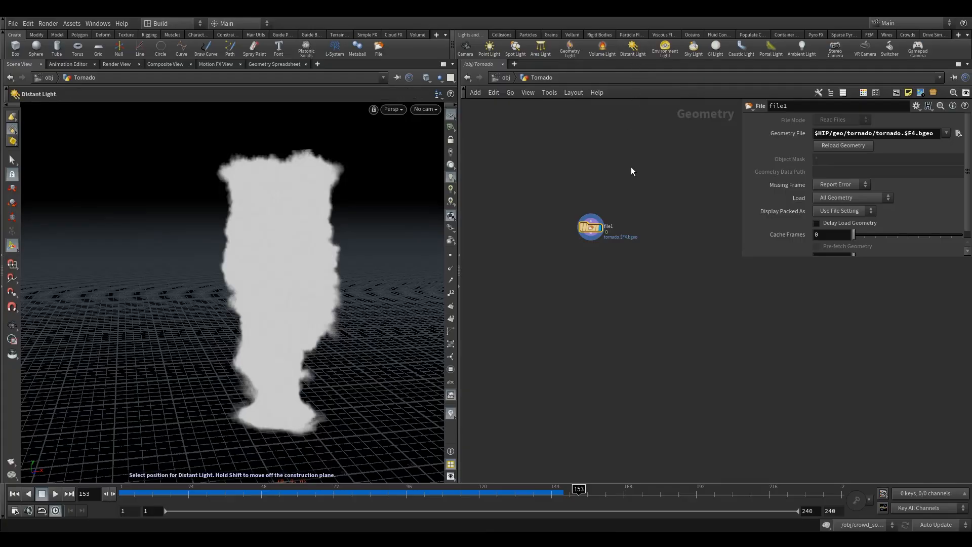
click(451, 189)
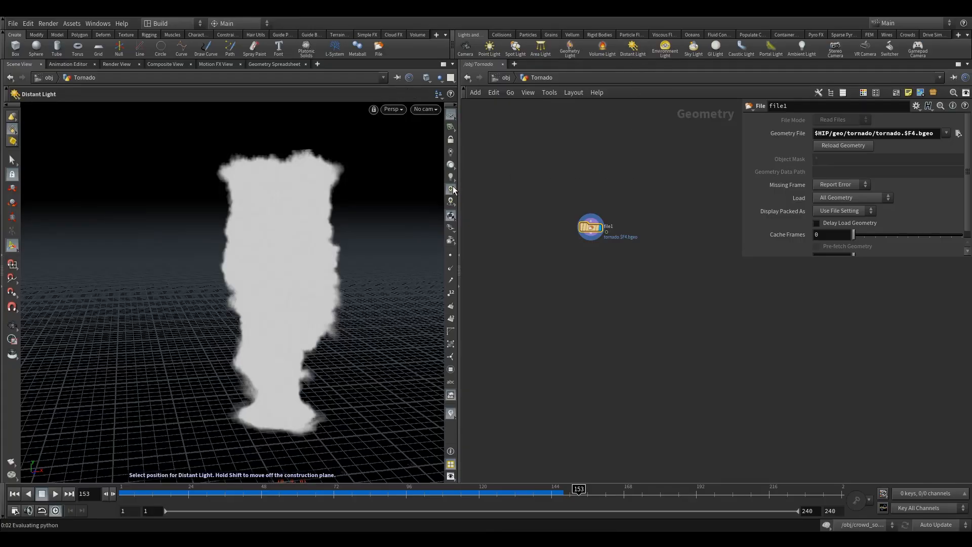
click(217, 267)
click(223, 274)
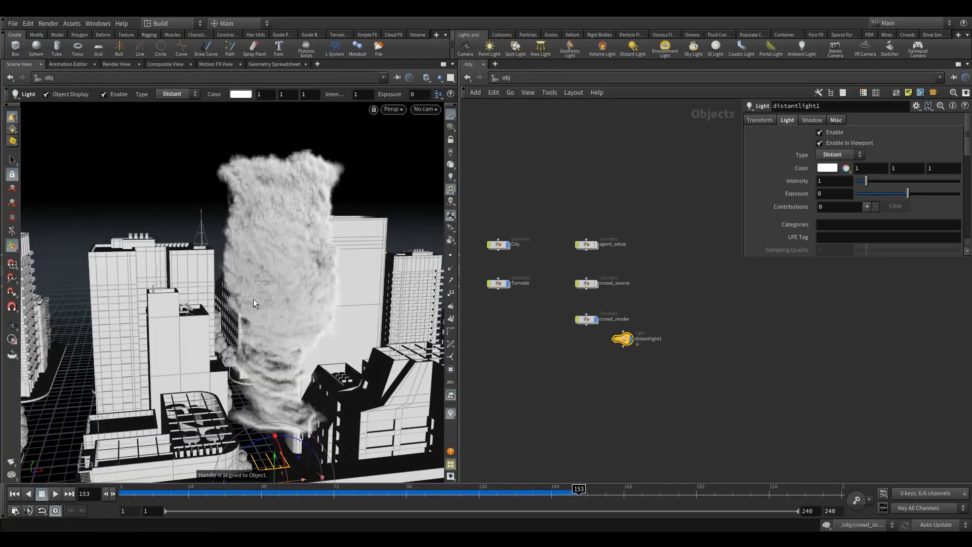
alt+drag(290, 311, 254, 307)
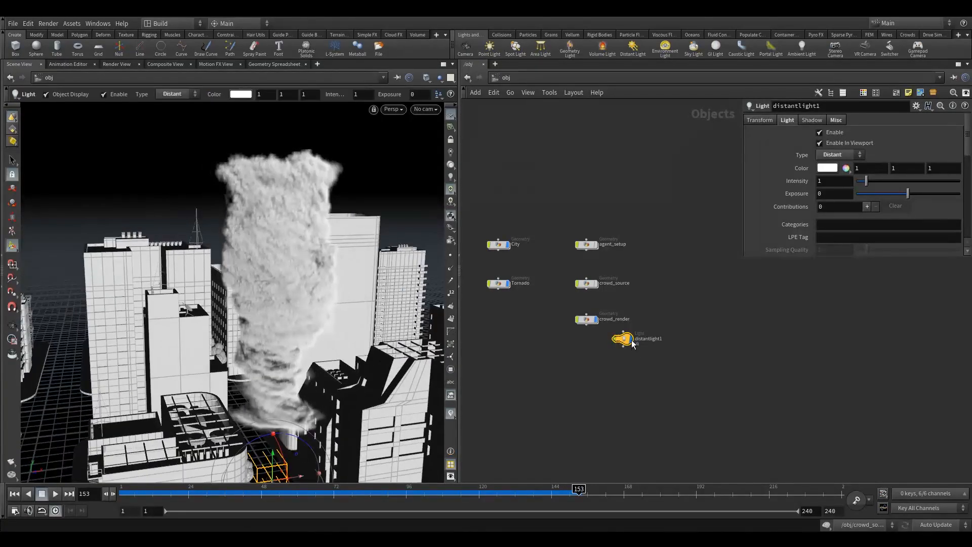
drag(629, 341, 592, 362)
- Return to the Tornado network and play back the lit tornado cache from frame 153 to check its motion
double_click(498, 283)
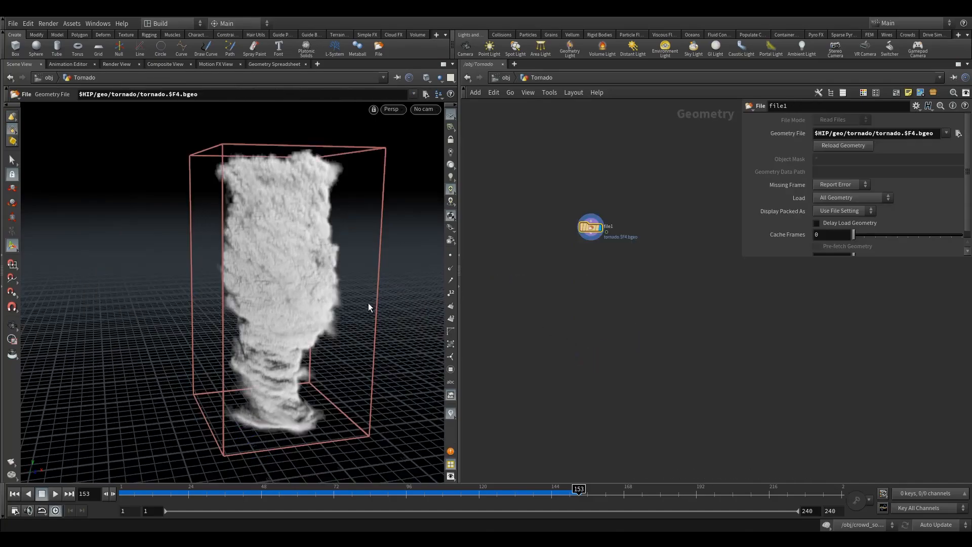
alt+drag(261, 311, 280, 305)
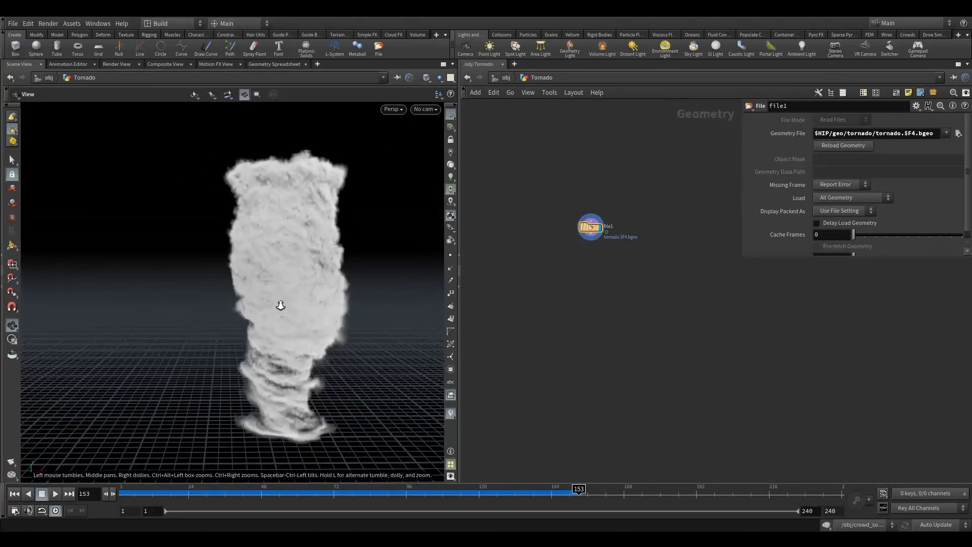
alt+right_drag(280, 305, 349, 325)
click(55, 494)
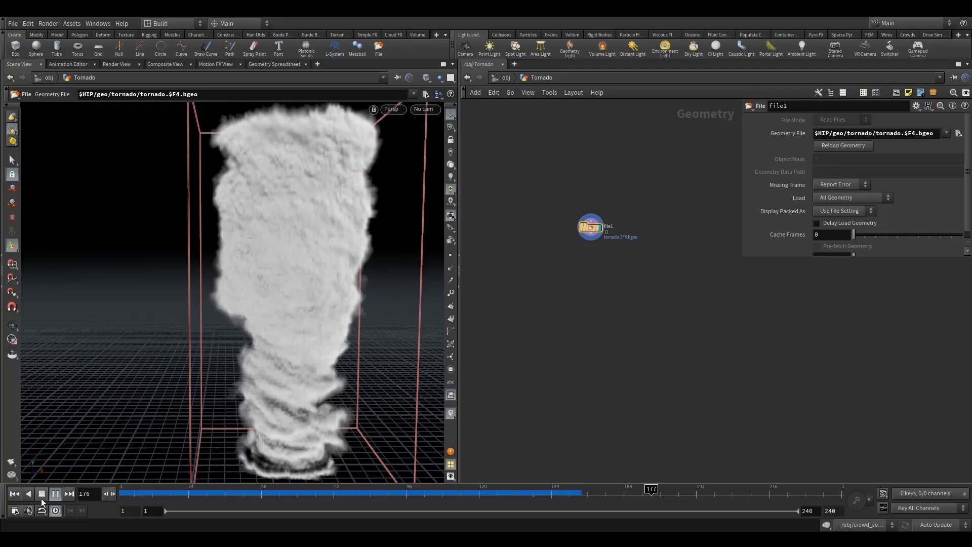
click(41, 495)
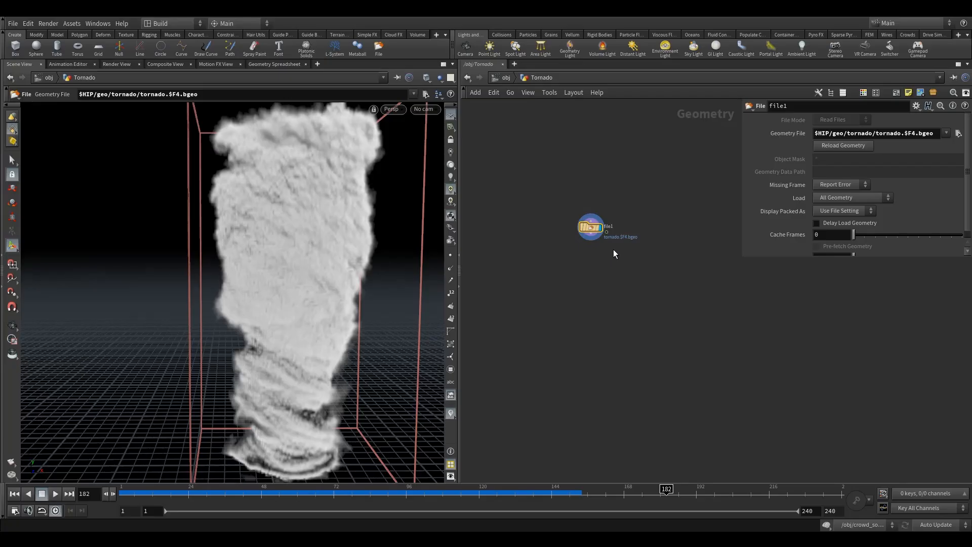
- Enlarge the parameter area, add a Time Warp node fed by file1, and display its output
drag(770, 257, 771, 290)
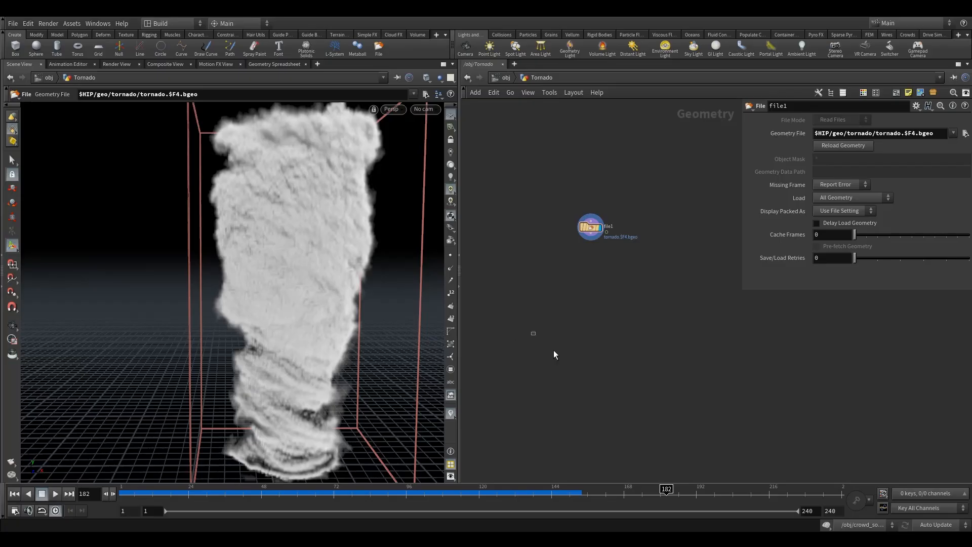
key(Tab)
text(time)
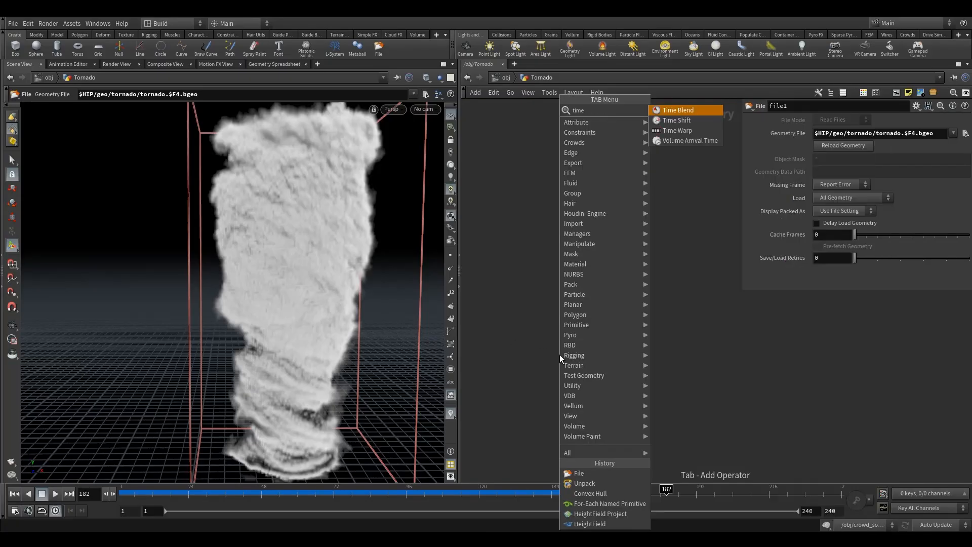
click(684, 131)
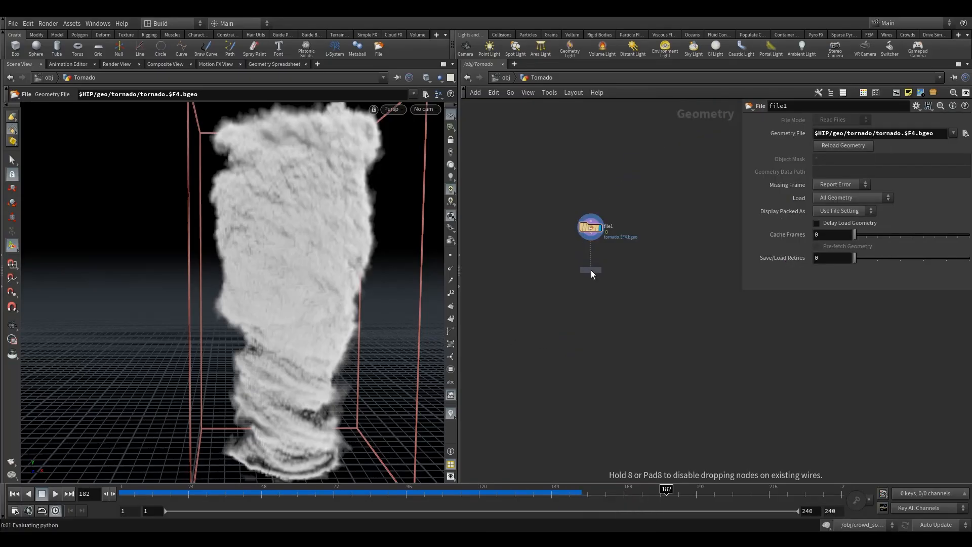
click(591, 273)
drag(592, 232, 593, 269)
click(604, 254)
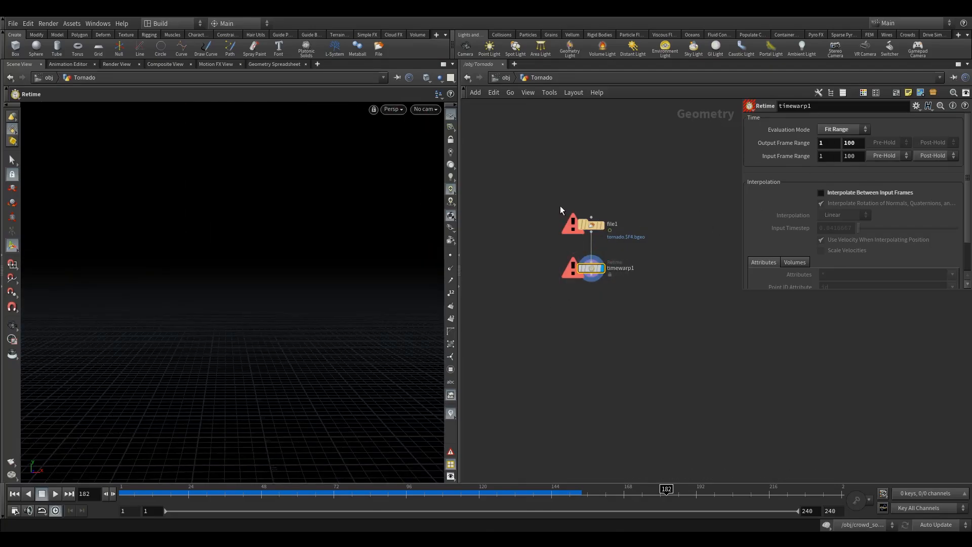
- Check the tornado sequence's frame range in file1 and set the Time Warp's Input Frame Range to 145–350
click(590, 224)
click(966, 133)
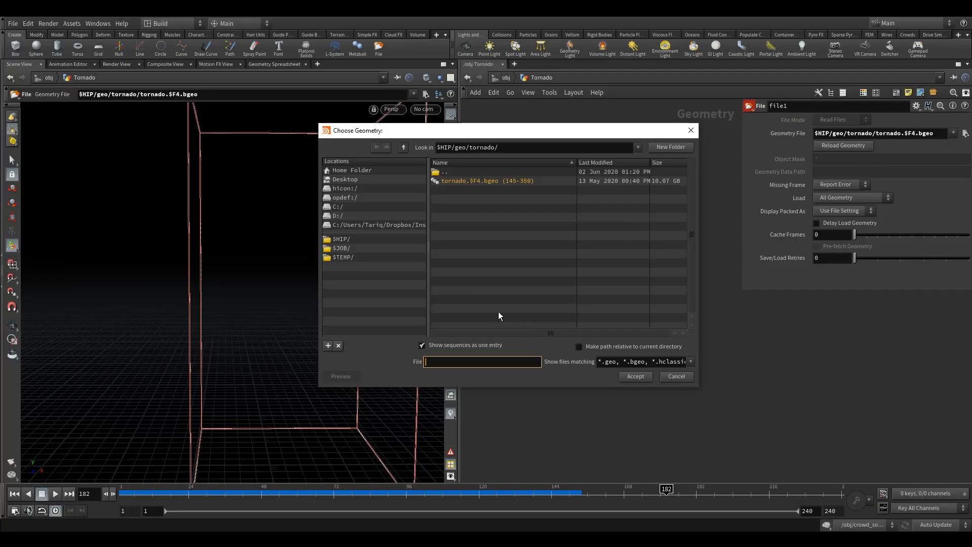
click(691, 130)
click(591, 268)
click(831, 155)
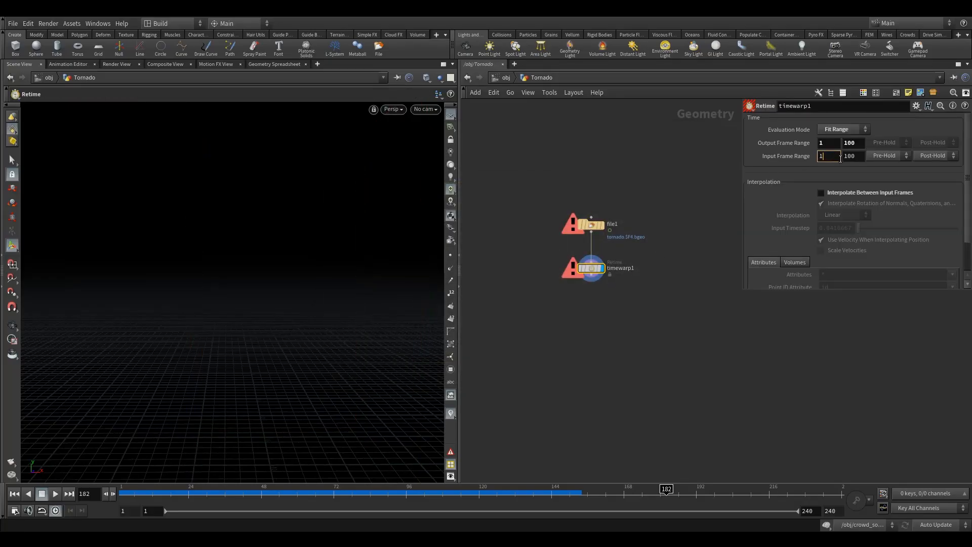
text(45)
key(Tab)
text(350)
- Reverse the tornado's playback by setting the Time Warp's Output Frame Range to 350 and 145
drag(832, 143, 685, 144)
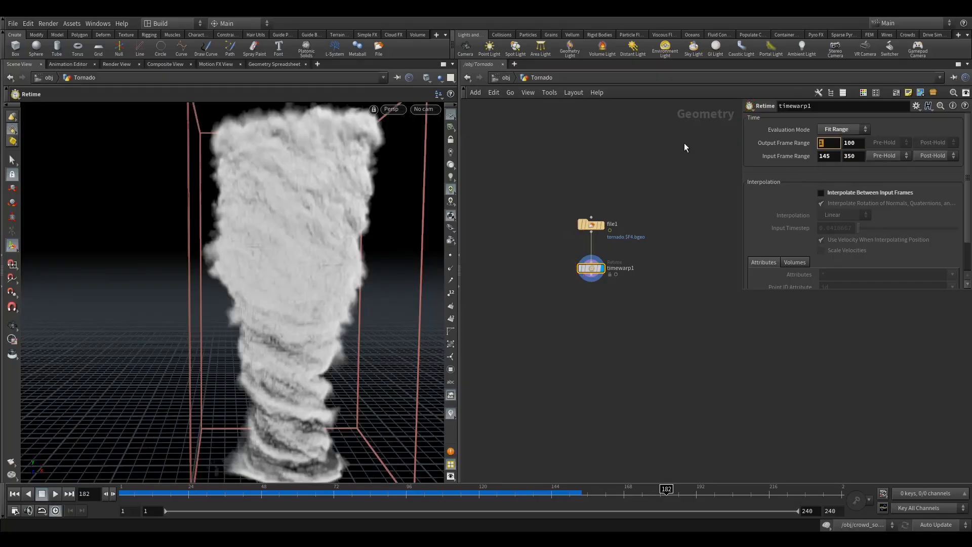
text(350)
key(Tab)
text(145)
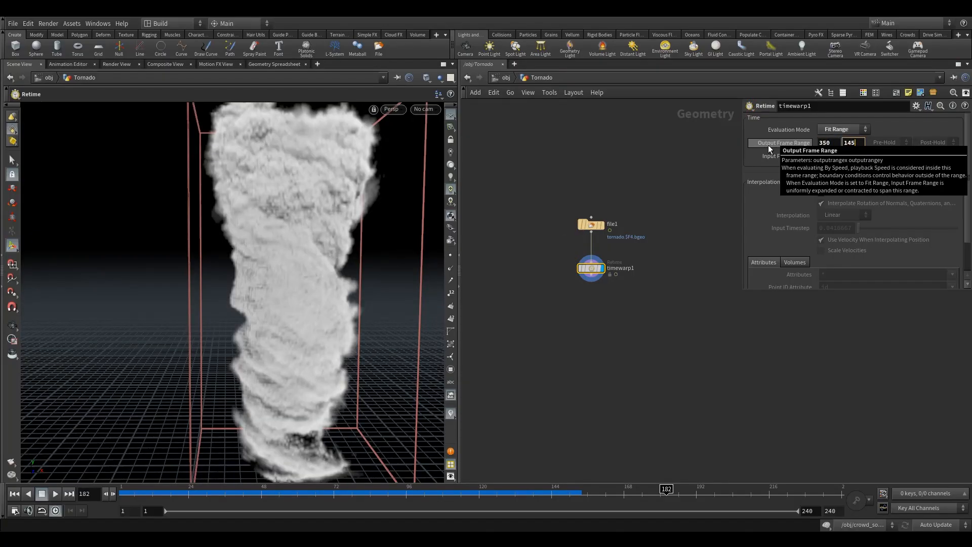
key(Return)
- Play back the retimed tornado from frame 145 to check its motion
click(555, 494)
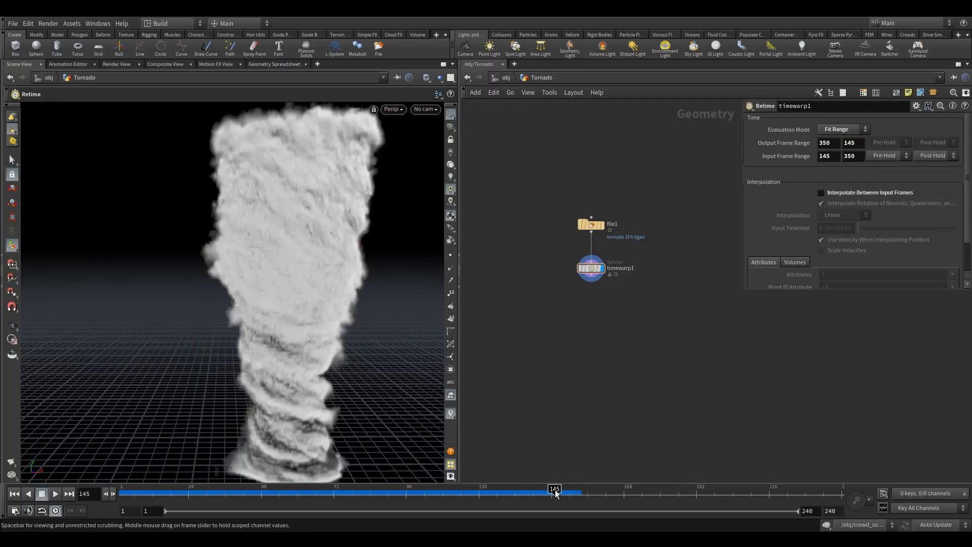
click(55, 494)
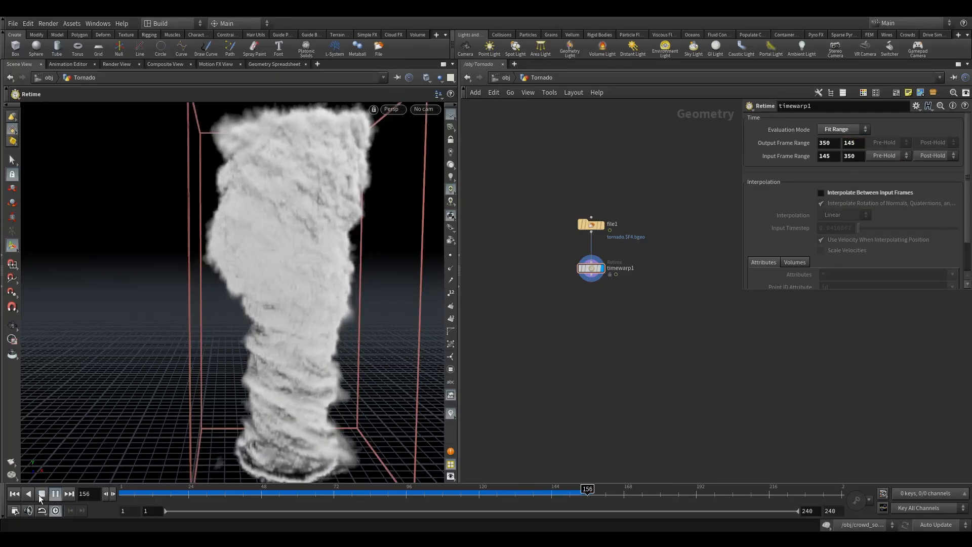
click(41, 498)
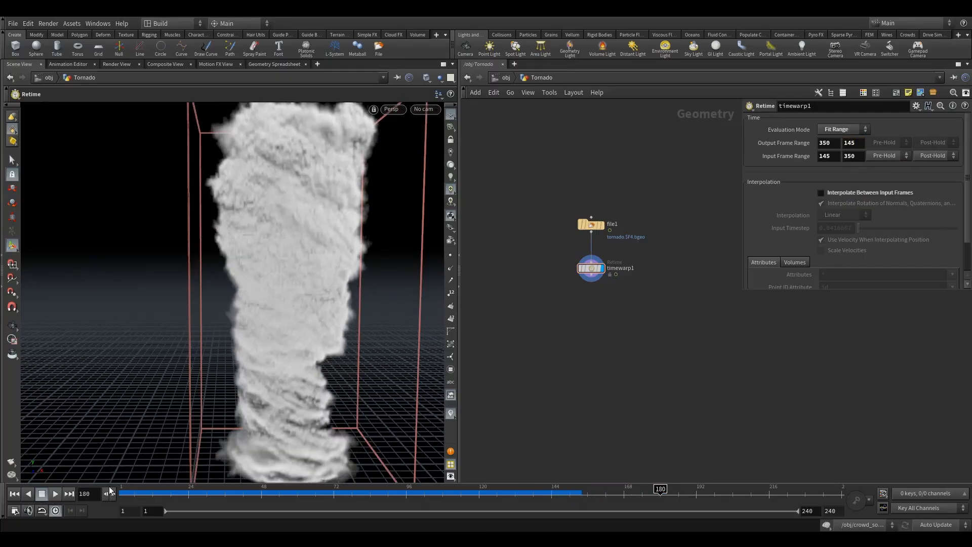
- Add a Time Shift node below timewarp1, wire it to that node's output, and display it
key(Tab)
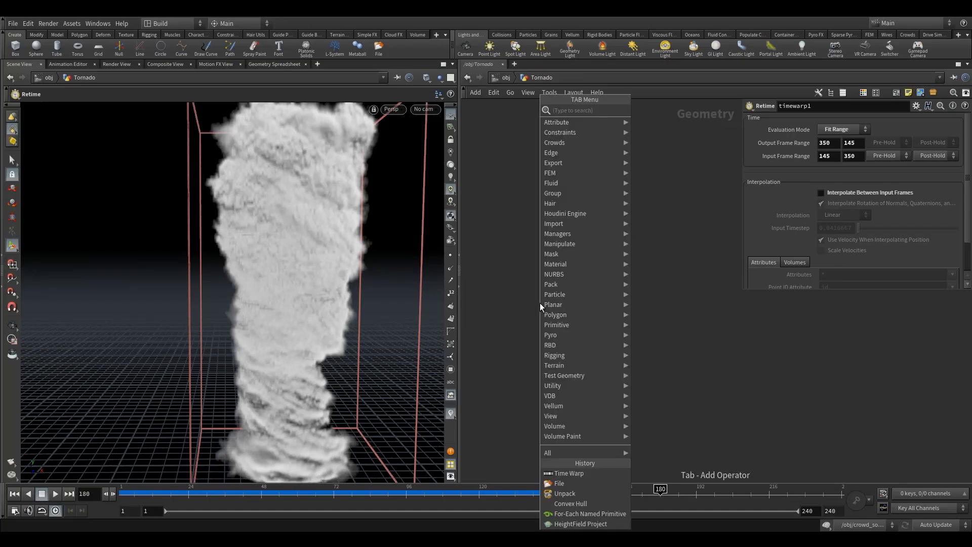
text(tim)
click(663, 151)
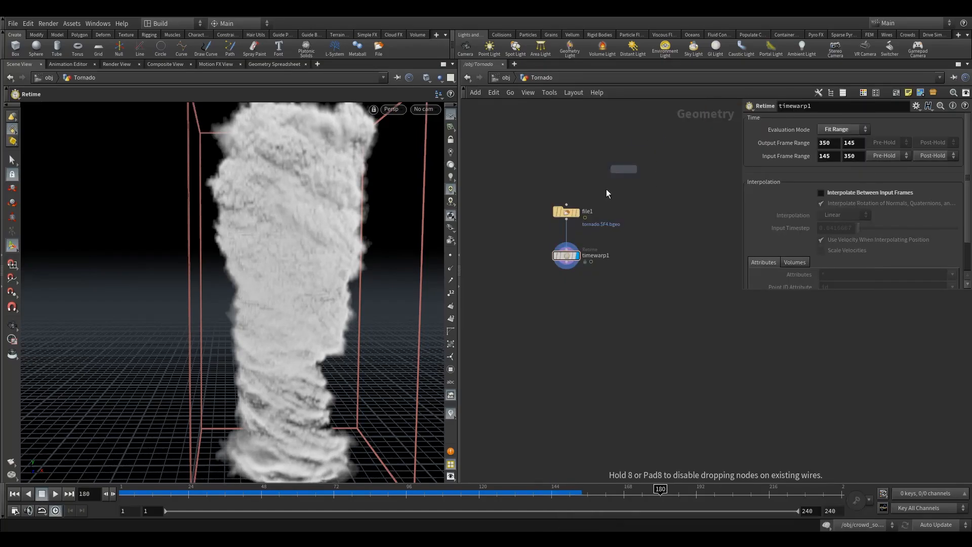
click(565, 302)
drag(566, 262, 564, 310)
click(577, 302)
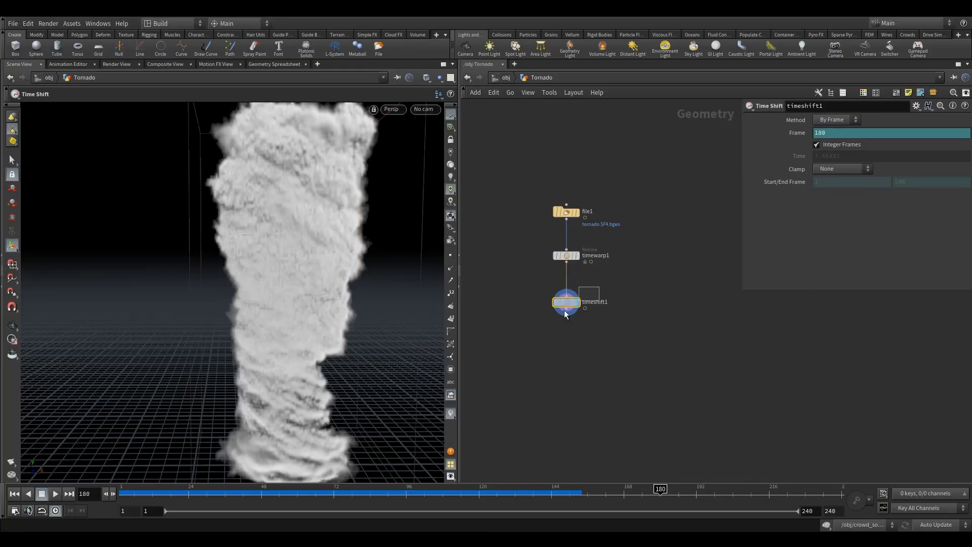
- Set the Time Shift's Frame expression to $F+145
click(803, 136)
click(832, 136)
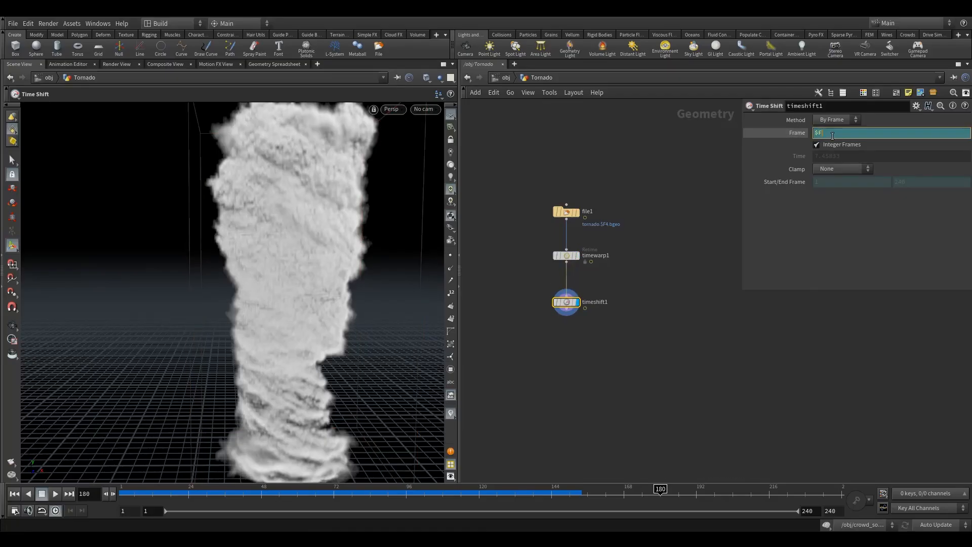
text(+145)
key(Return)
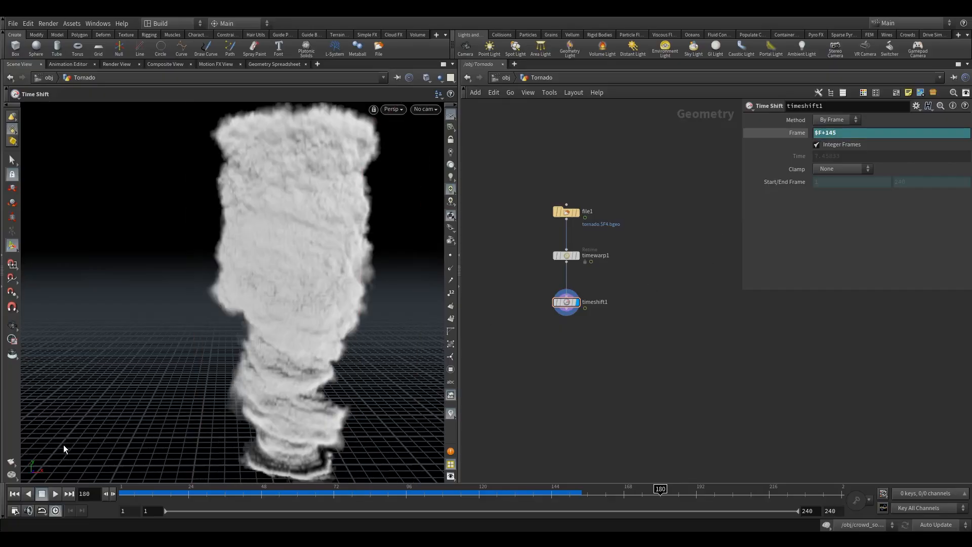
- Play back the time-shifted tornado from frame 1 to check its start
click(14, 493)
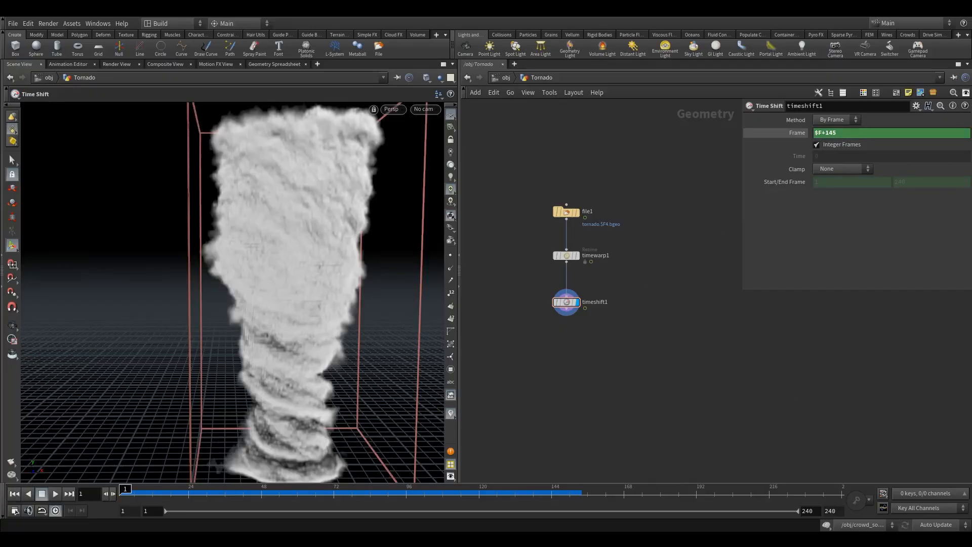
click(55, 494)
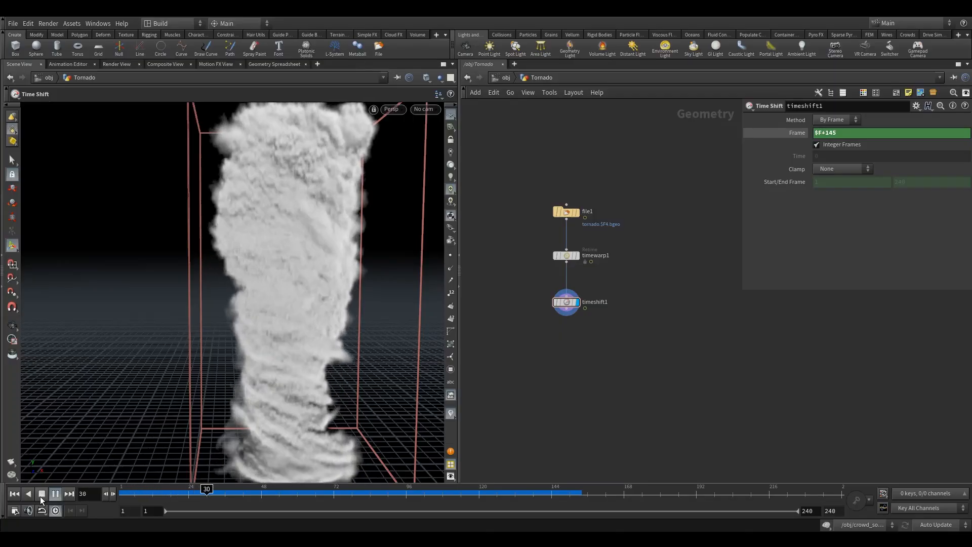
click(42, 496)
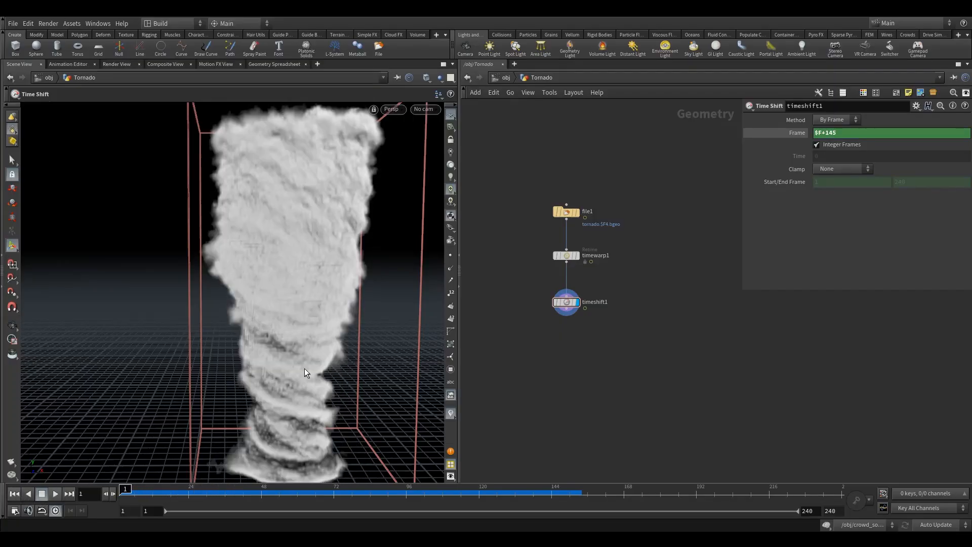
- Examine the tornado's shape and base at frame 1 from several angles
alt+right_drag(327, 355, 295, 372)
mouse_move(295, 371)
alt+mouse_down()
mouse_move(306, 354)
mouse_move(297, 363)
alt+mouse_up()
alt+right_drag(297, 363, 360, 345)
alt+drag(360, 345, 297, 385)
mouse_move(297, 385)
alt+right_down()
mouse_move(326, 369)
mouse_move(285, 384)
alt+right_up()
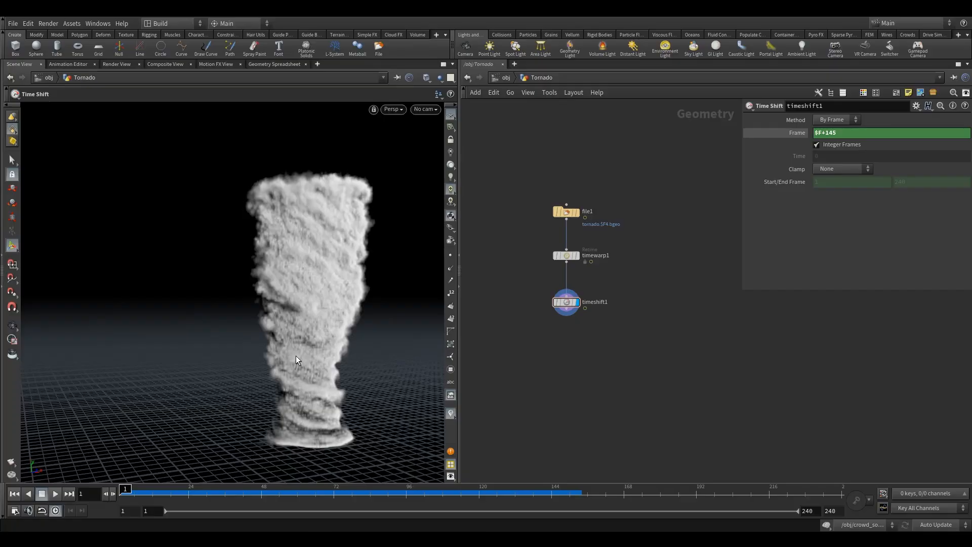
key(Escape)
drag(305, 341, 309, 333)
right_drag(297, 317, 323, 315)
drag(323, 315, 303, 313)
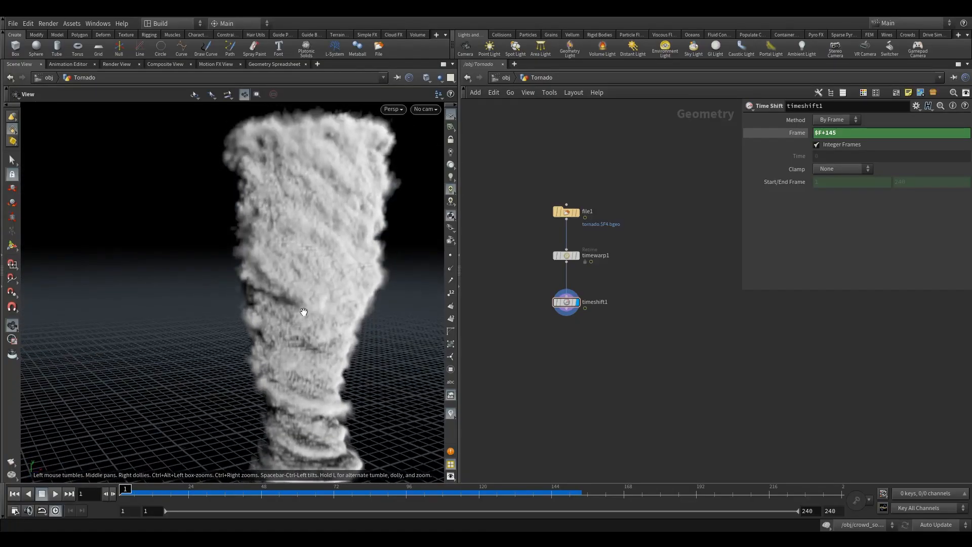
right_drag(303, 314, 273, 324)
key(Return)
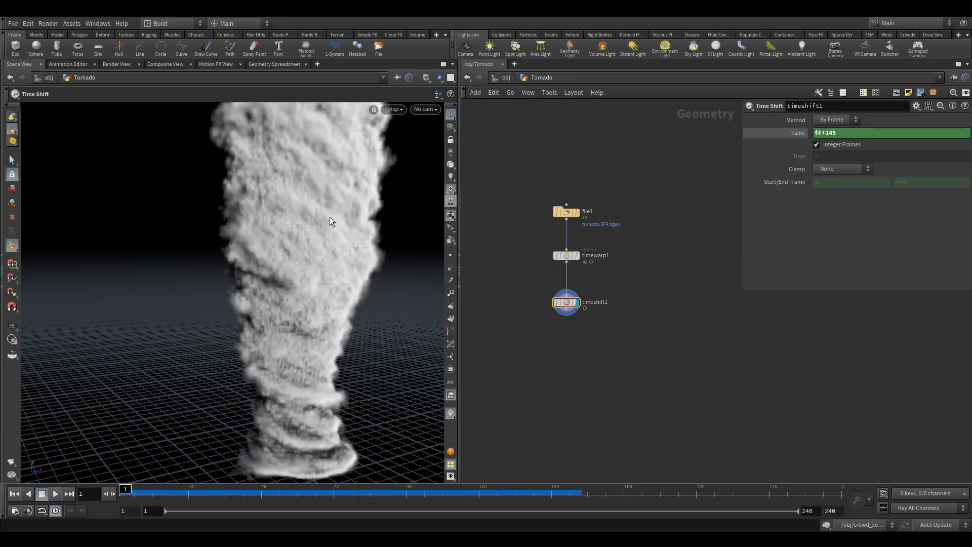
- Show all scene objects in the viewport and view the tornado among the city buildings
alt+drag(319, 252, 320, 236)
alt+right_drag(305, 234, 332, 255)
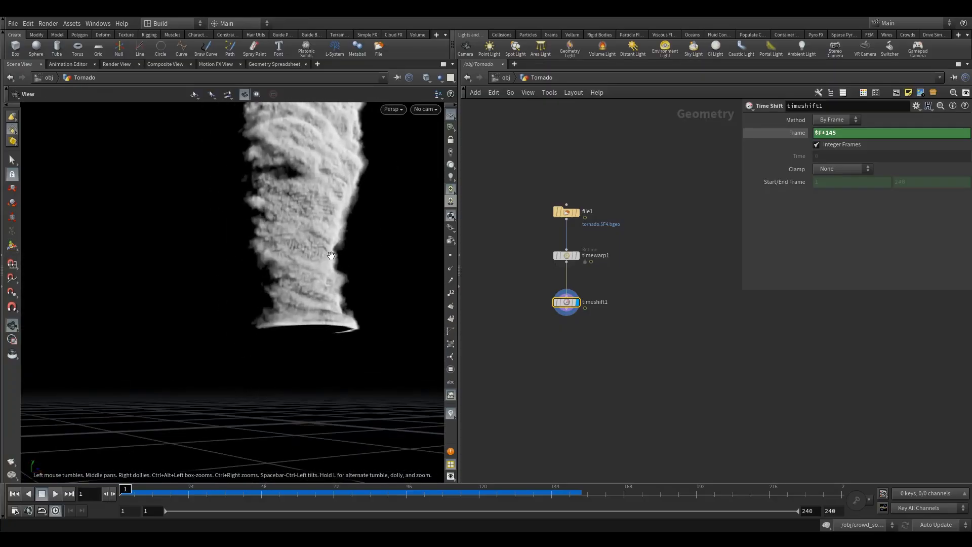
drag(331, 255, 304, 263)
click(438, 78)
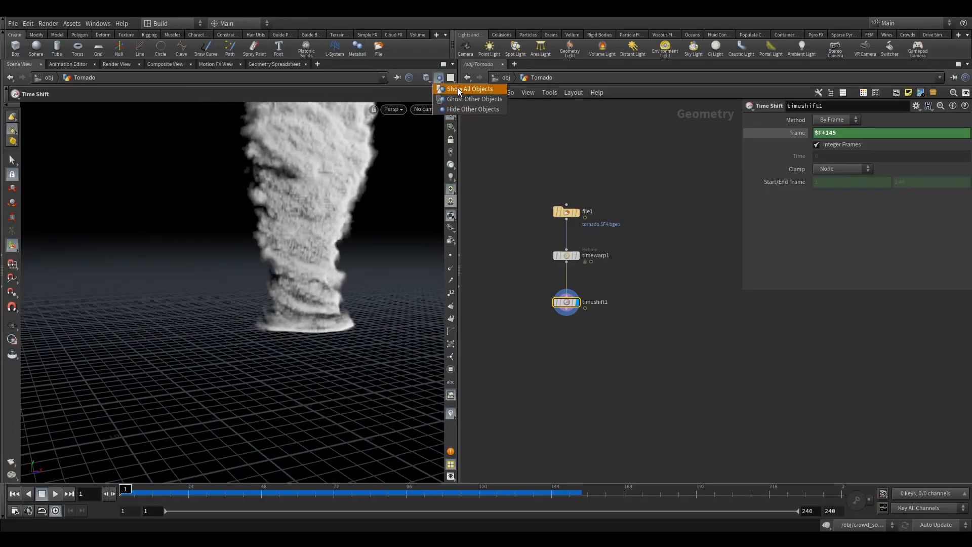
click(459, 90)
key(Escape)
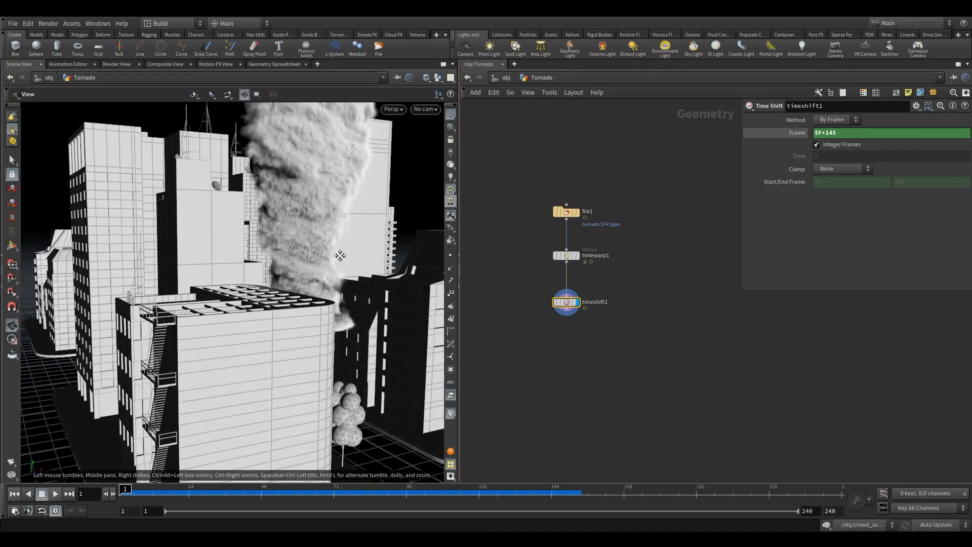
middle_drag(336, 254, 207, 367)
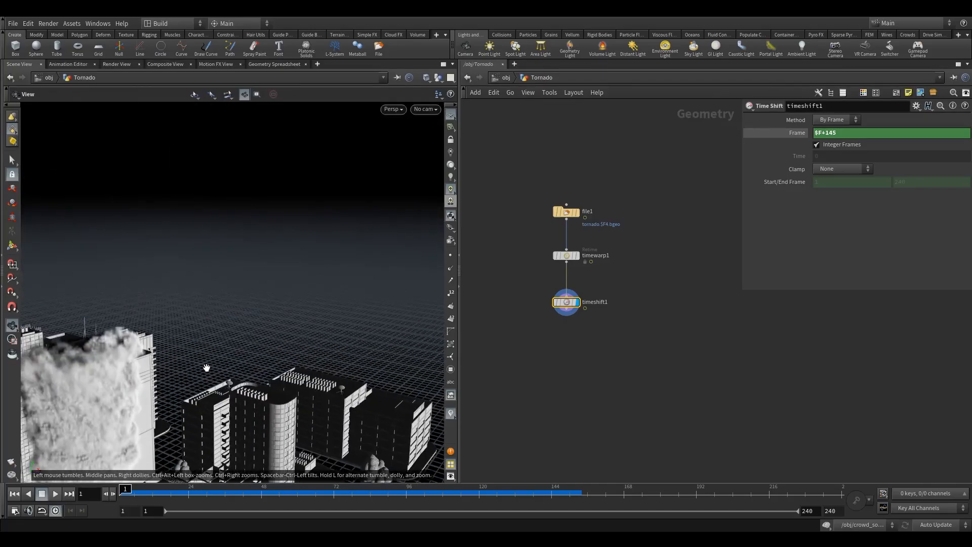
scroll(206, 367, down, 5)
drag(203, 362, 126, 200)
middle_drag(399, 333, 245, 298)
scroll(245, 298, down, 6)
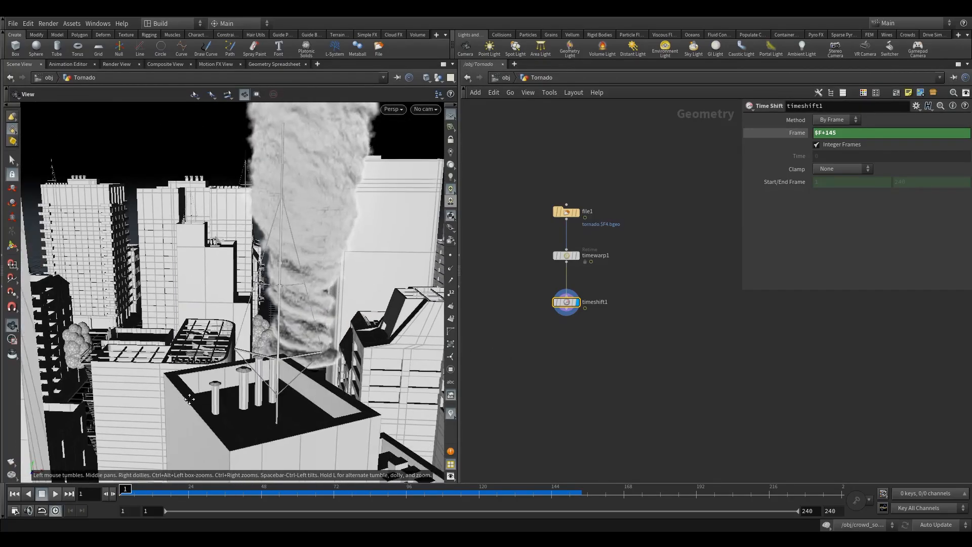
drag(245, 298, 364, 322)
- Add a Transform node below timeshift1, wire it to that node's output, and display it
key(Tab)
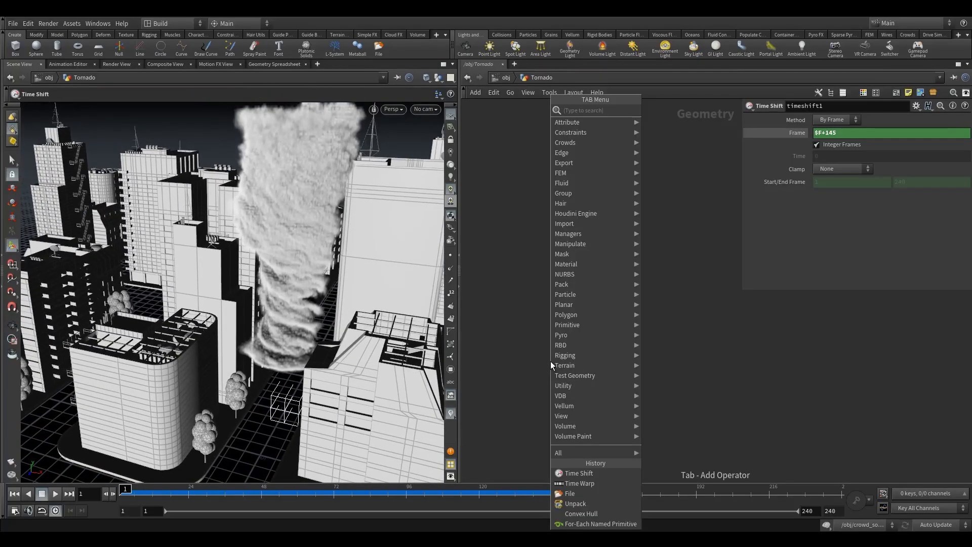
text(tr)
click(668, 131)
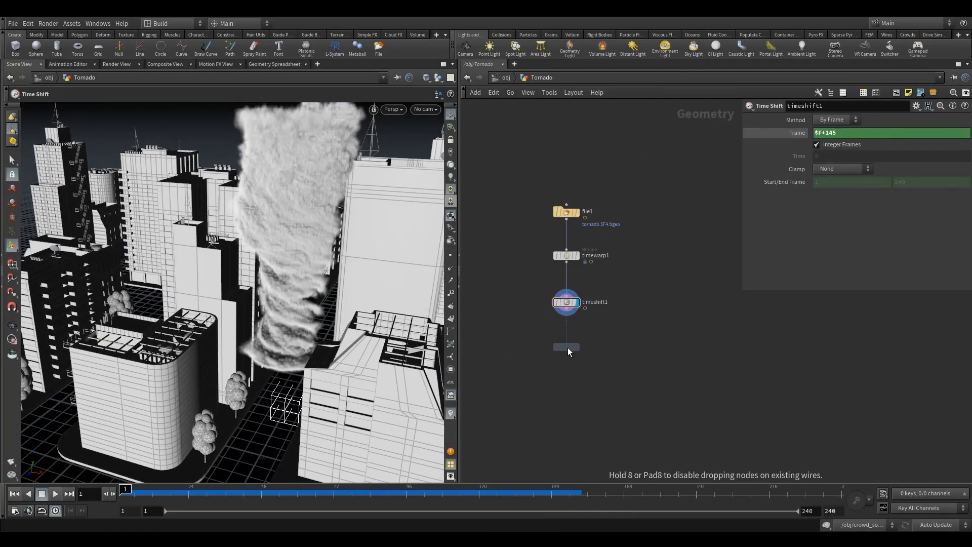
click(567, 348)
click(577, 348)
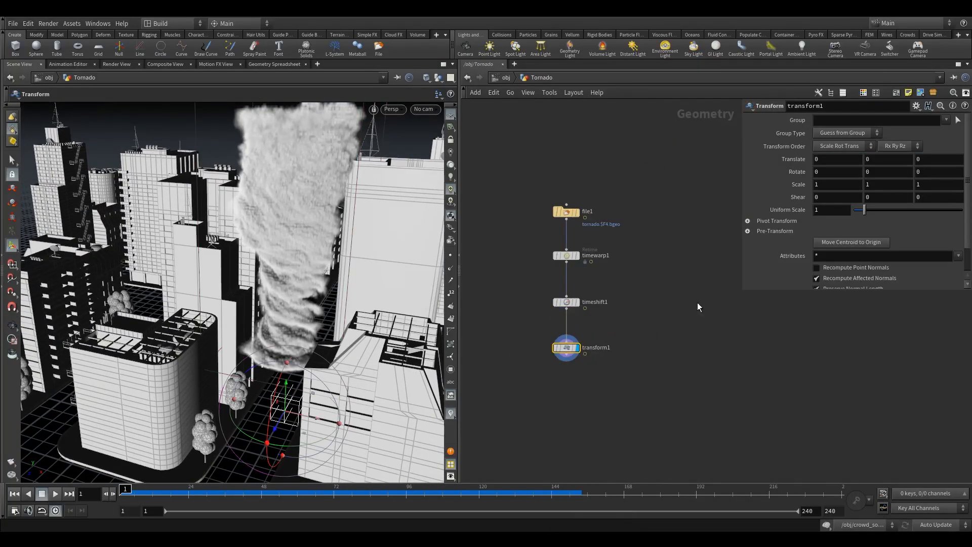
- Scale the tornado up with a Uniform Scale of 1.65 on the Transform node
drag(853, 164, 627, 195)
click(832, 212)
text(.65)
key(Return)
- Lower the tornado to street level with a Y translation of -7.6
click(819, 158)
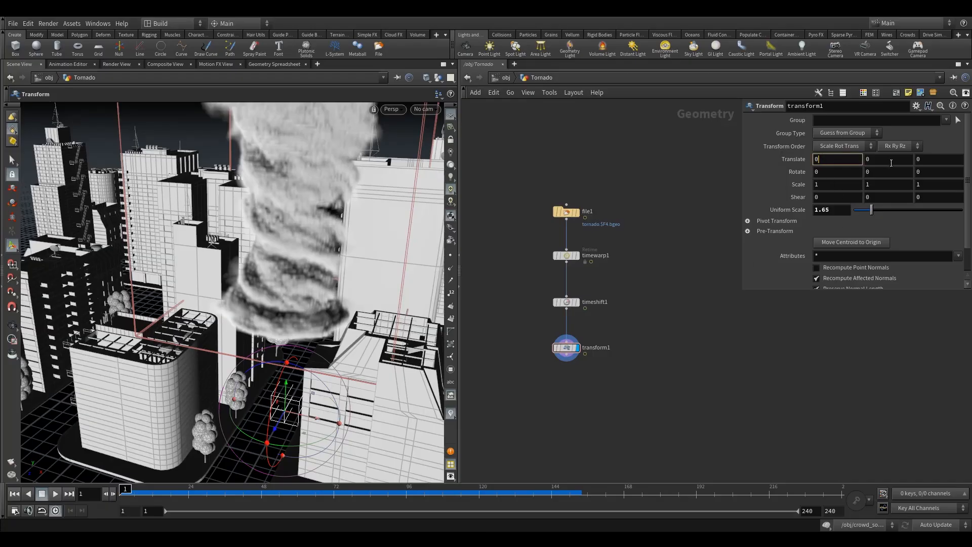
key(Tab)
text(-7.6)
key(Return)
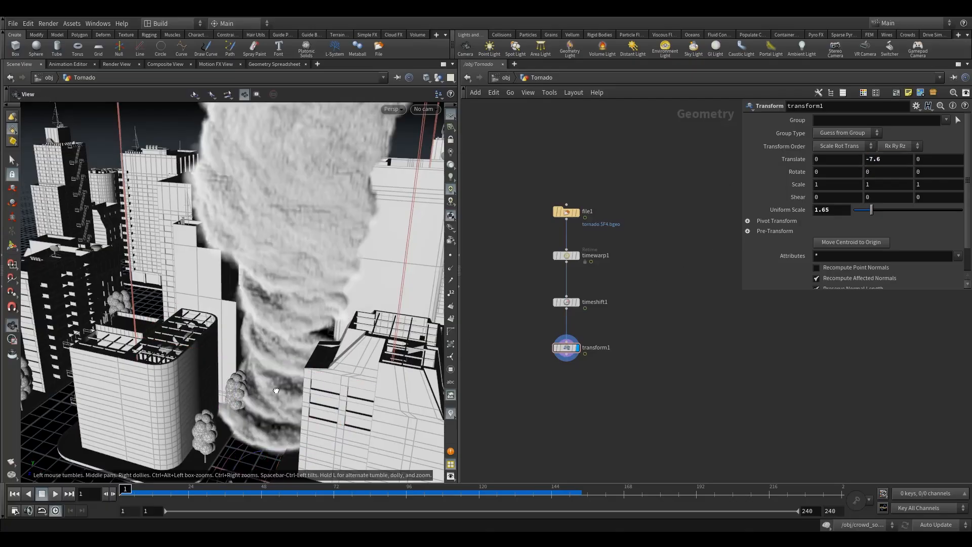
- Move the tornado down the street by setting its X translation to 21 and Z translation to 14
mouse_move(284, 396)
alt+mouse_down()
mouse_move(290, 353)
mouse_move(243, 436)
mouse_move(339, 402)
mouse_move(291, 398)
mouse_move(266, 378)
mouse_move(267, 395)
mouse_move(281, 401)
alt+mouse_up()
scroll(274, 399, up, 4)
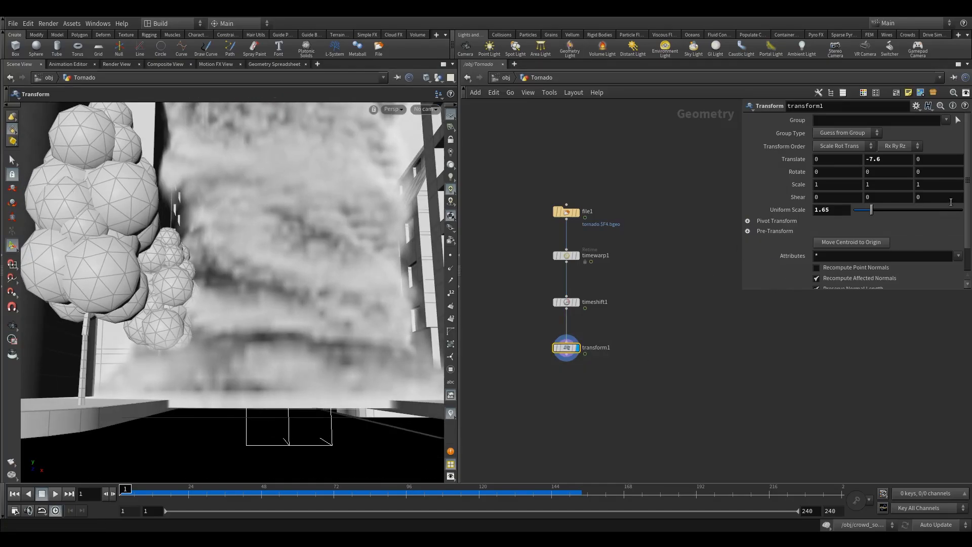
click(942, 159)
text(14)
key(Tab)
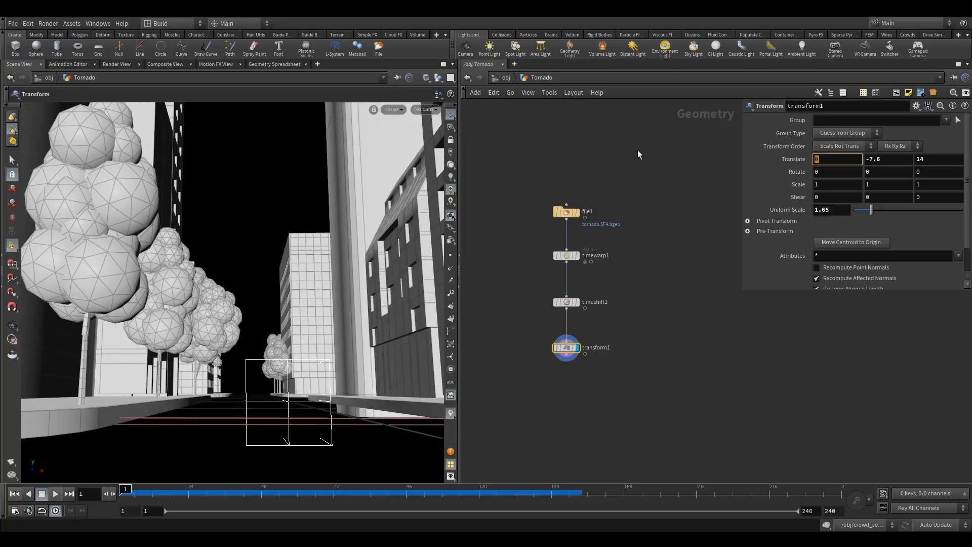
text(20)
drag(819, 160, 820, 174)
click(677, 244)
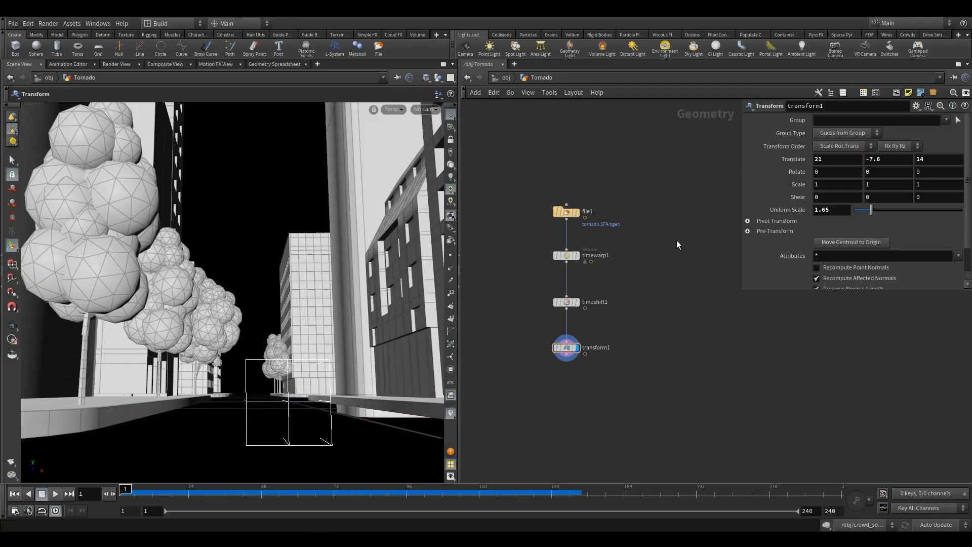
- Examine the tornado's placement between the buildings, from above the city and from street level
alt+drag(261, 267, 288, 293)
scroll(322, 282, down, 5)
scroll(243, 276, up, 2)
scroll(242, 276, down, 2)
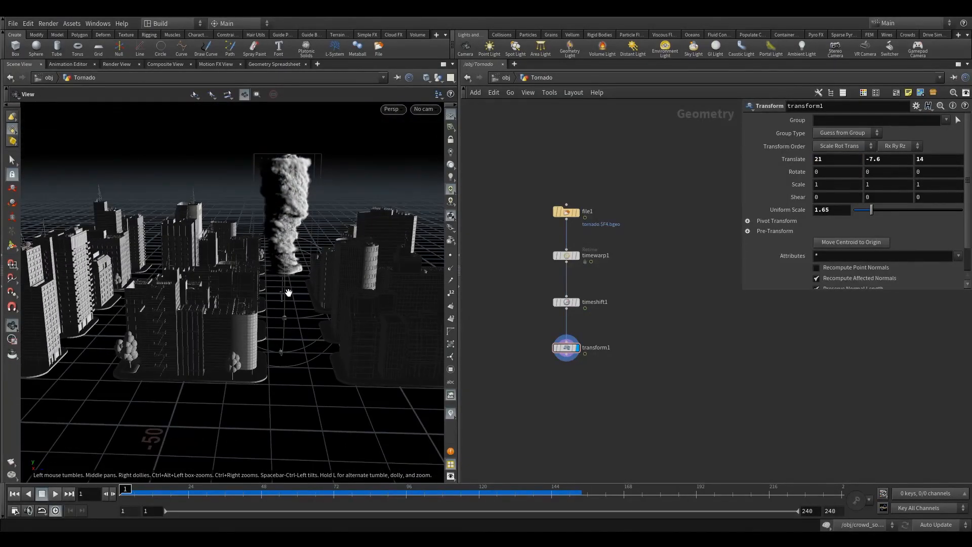
alt+middle_drag(288, 299, 276, 297)
scroll(295, 294, up, 2)
scroll(295, 294, up, 2)
alt+drag(296, 293, 310, 278)
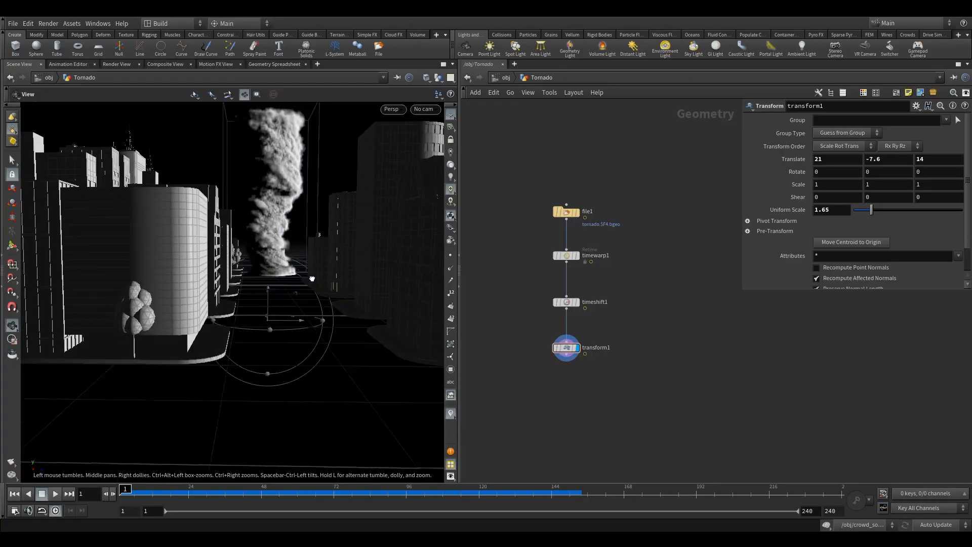
scroll(308, 280, up, 1)
scroll(342, 277, up, 1)
scroll(342, 277, up, 3)
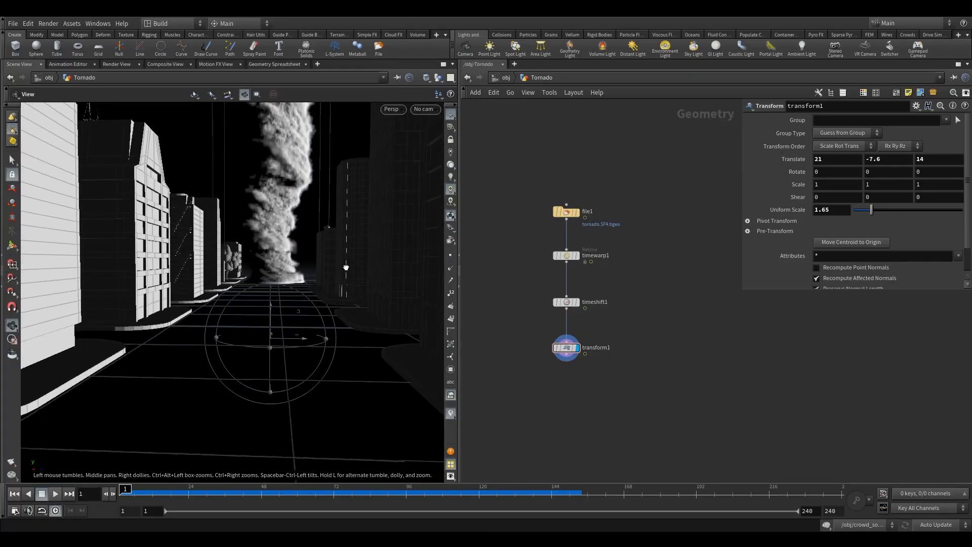
key(Return)
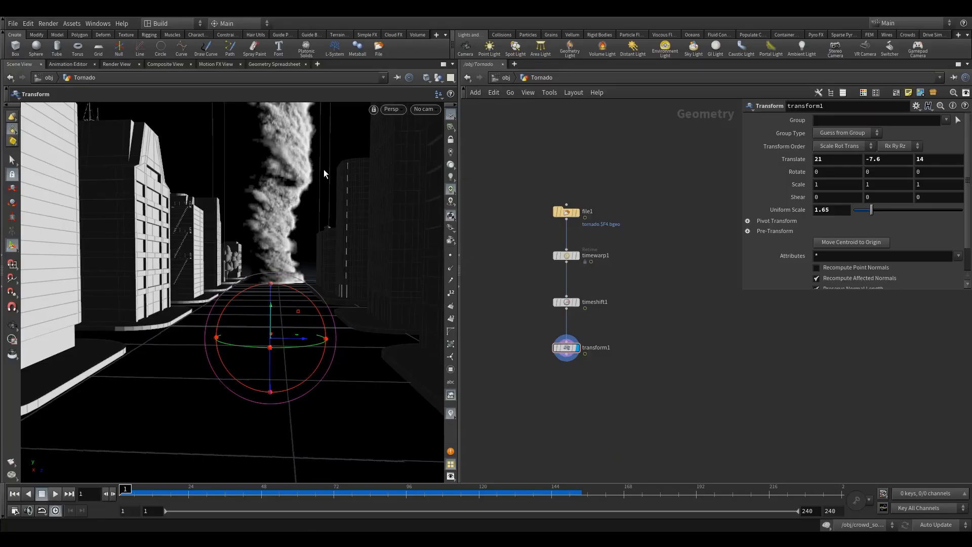
- Add a second Transform node below transform1, wire it in, display it, and space the two nodes apart
middle_drag(527, 338, 542, 291)
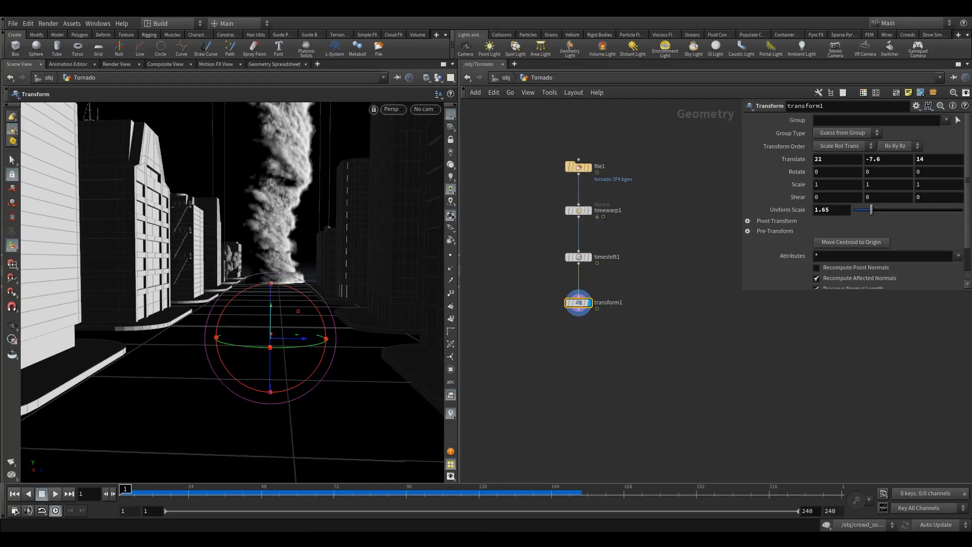
key(Tab)
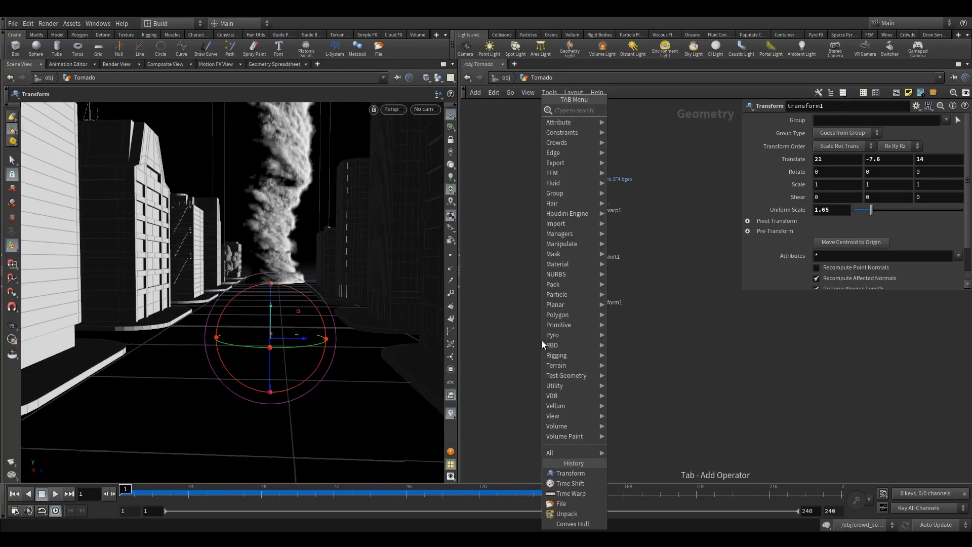
text(tr)
click(656, 131)
click(576, 340)
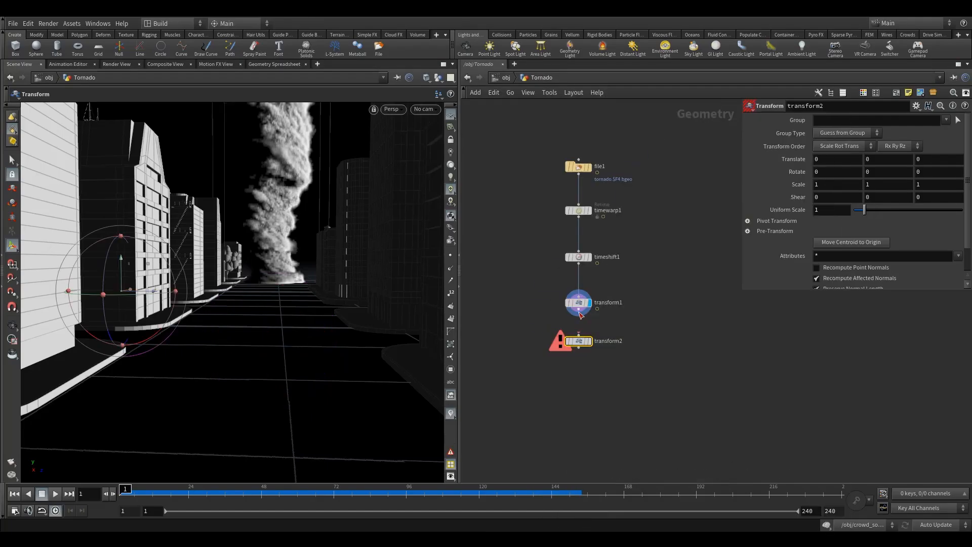
click(594, 328)
drag(620, 323, 536, 361)
click(609, 303)
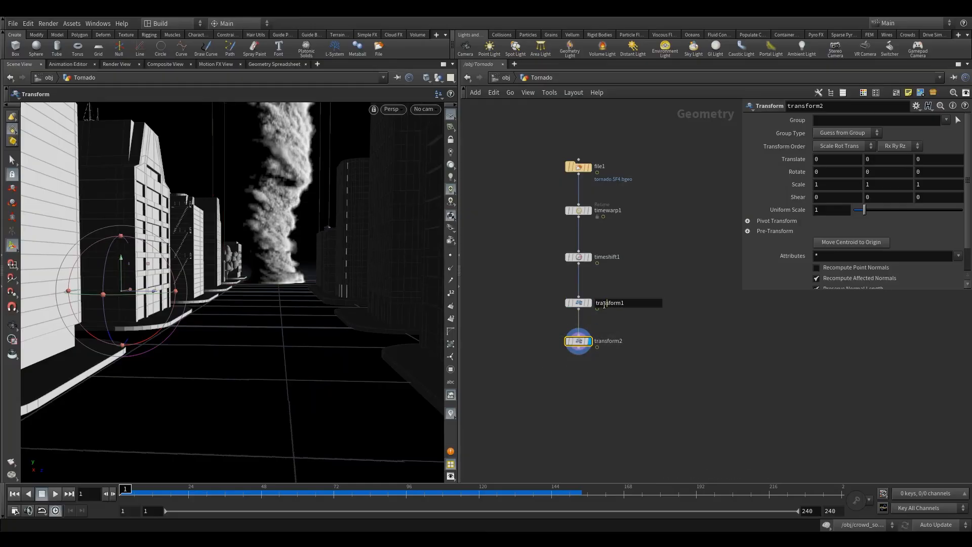
drag(584, 303, 583, 296)
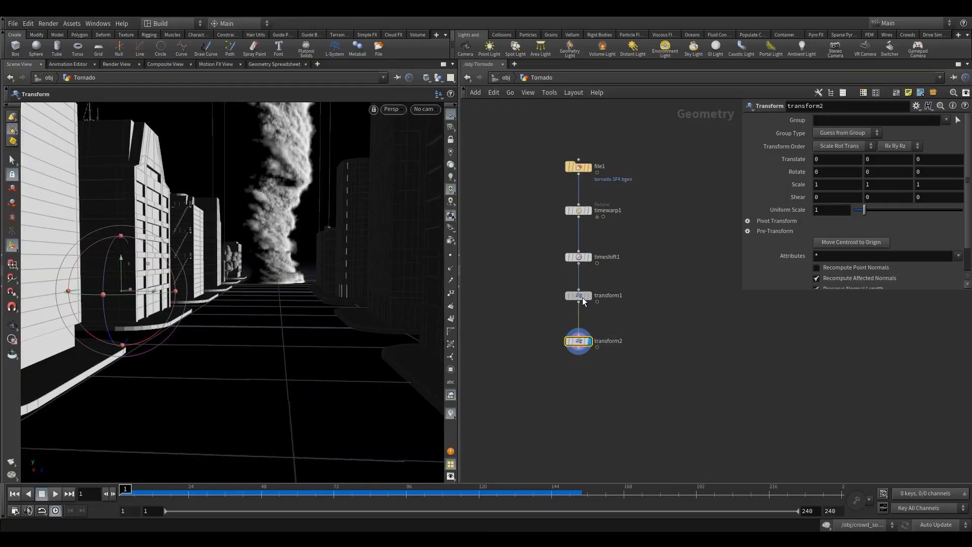
- Rename the Time Warp node timewarp_reverse
click(612, 210)
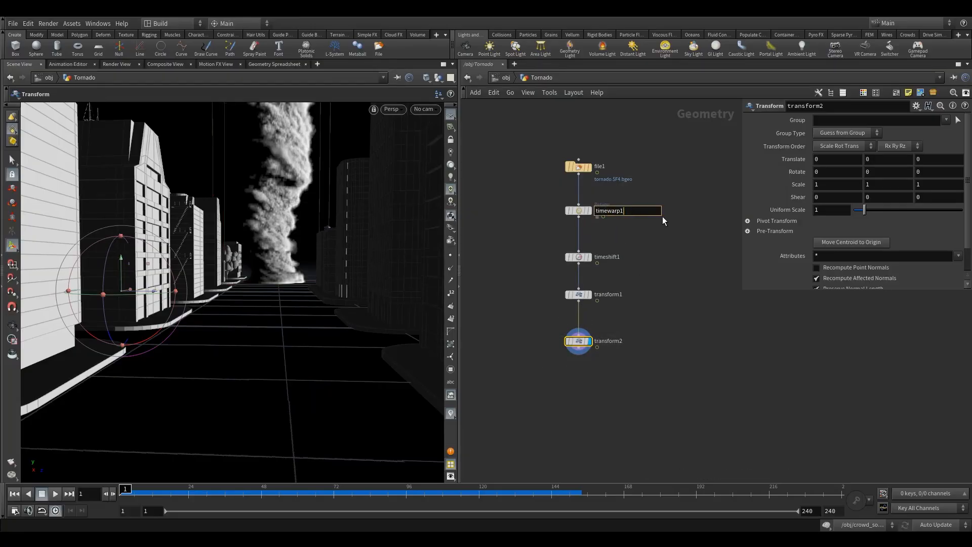
key(BackSpace)
text(_rec)
key(Return)
scroll(620, 244, up, 2)
double_click(644, 205)
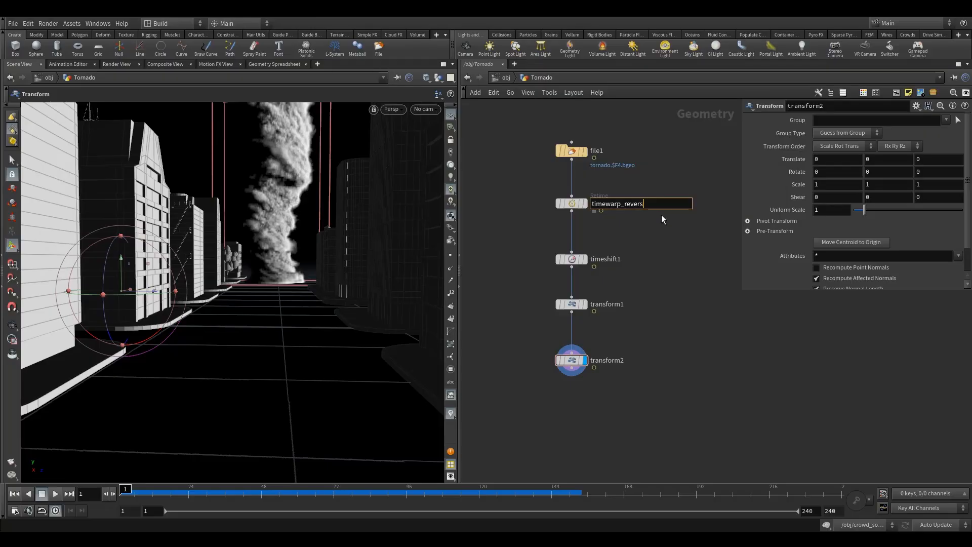
key(Return)
- Move the Time Shift node closer to timewarp_reverse and rename it timeshift_1st_frame
click(606, 260)
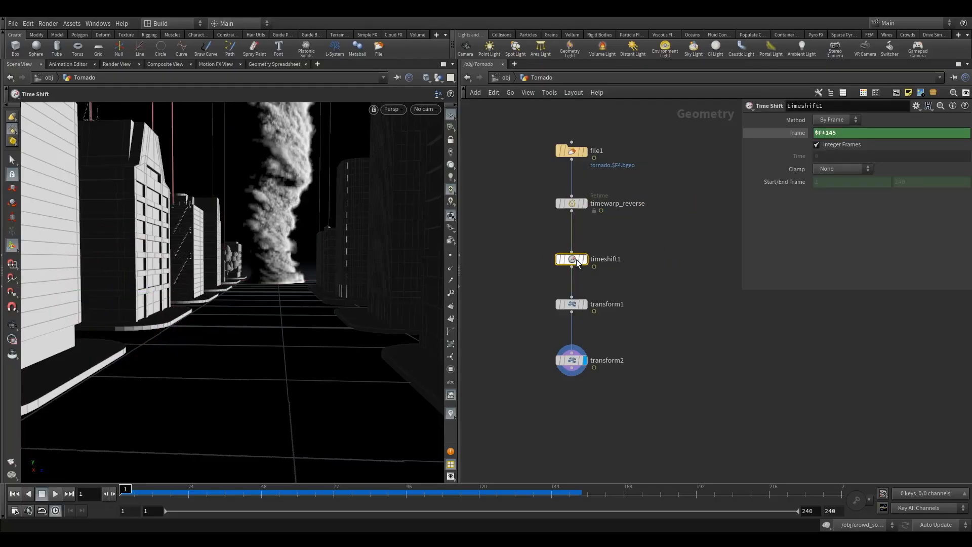
double_click(606, 260)
drag(572, 259, 572, 247)
click(626, 249)
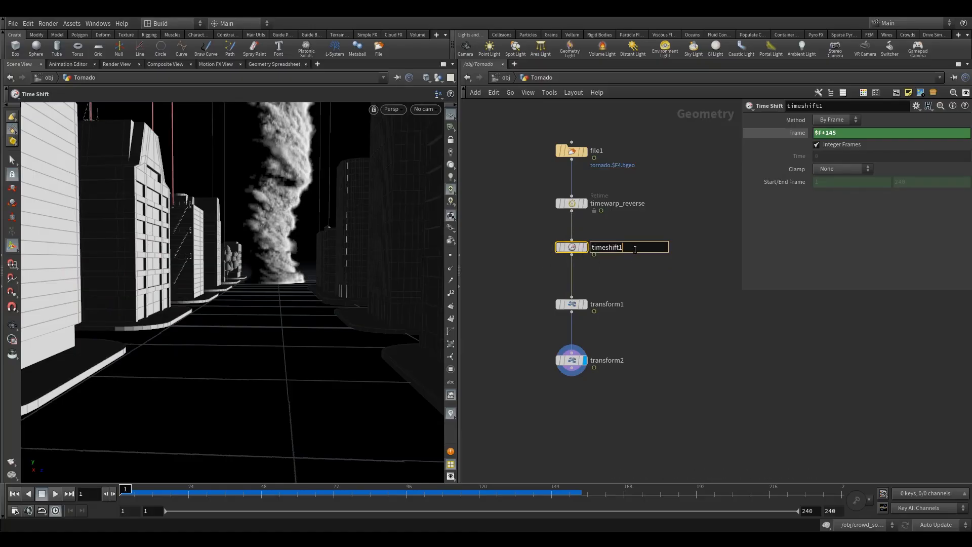
key(BackSpace)
text(_fra)
key(BackSpace)
key(BackSpace)
key(BackSpace)
text(1st_frame)
key(Return)
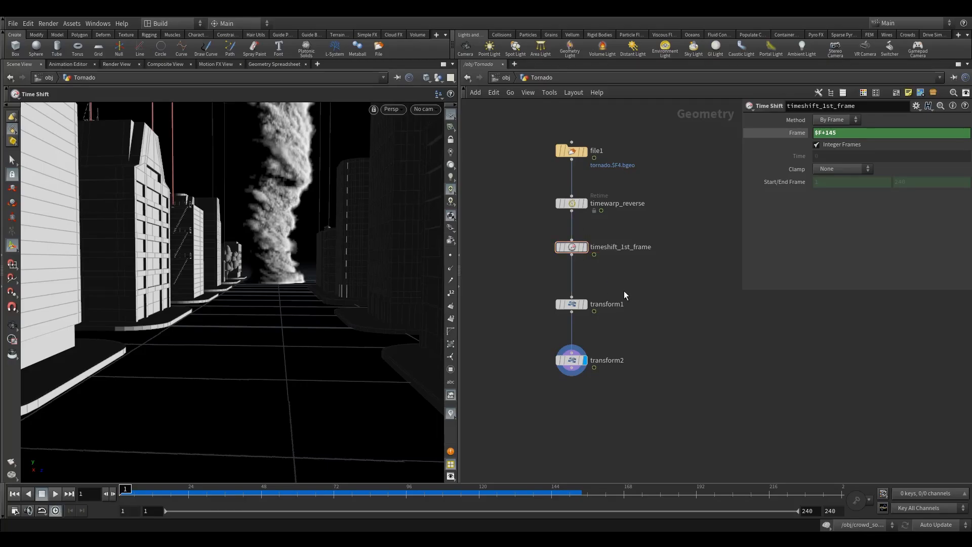
- Rename the first Transform node transform_start_pos
double_click(605, 304)
key(BackSpace)
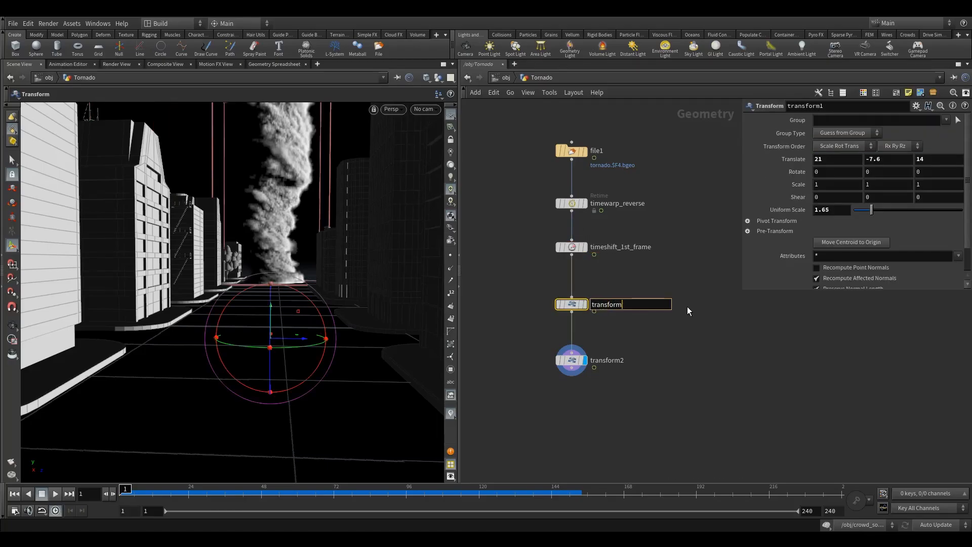
text(_start_pos)
key(Return)
- Rename the second Transform node transform_anim and select it
double_click(633, 361)
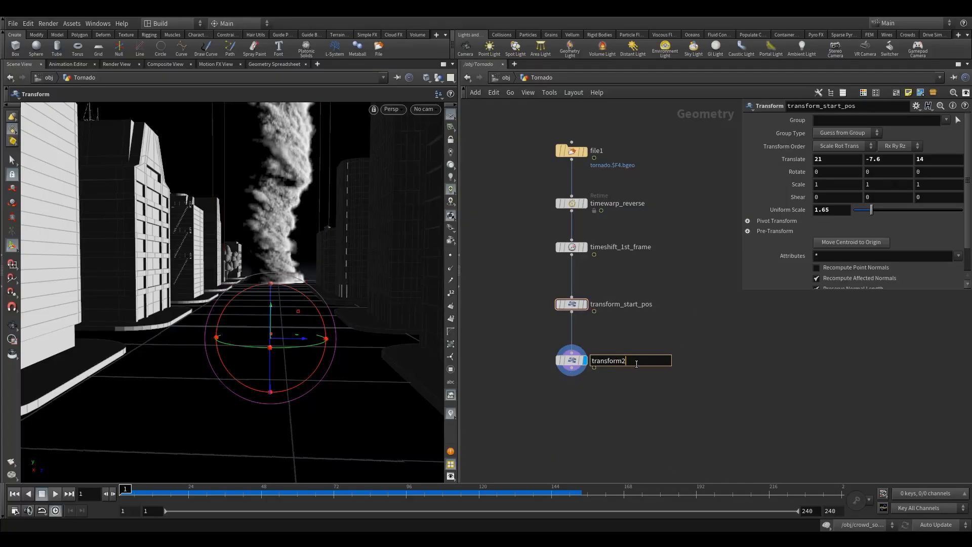
text(anim)
key(Return)
drag(530, 341, 608, 388)
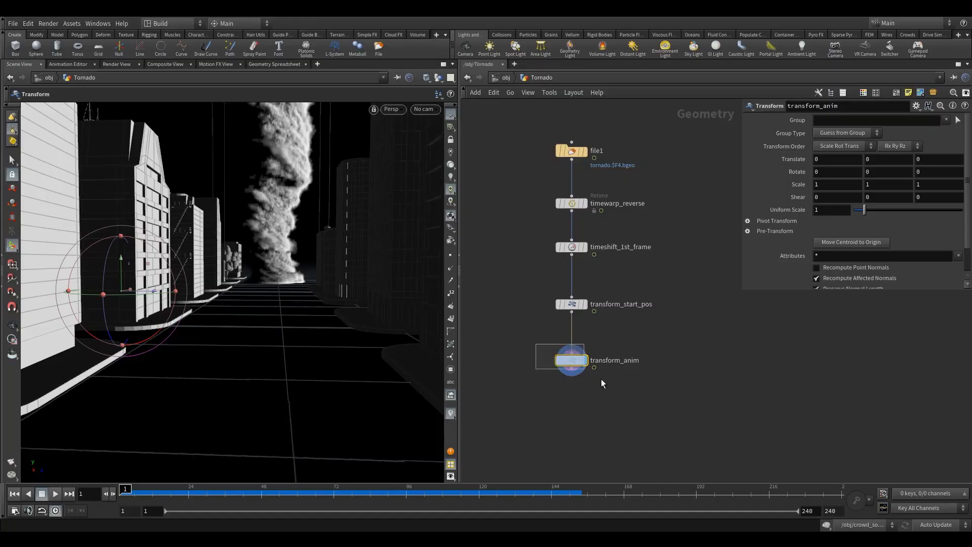
- Set the Pivot Translate of transform_anim to $CEX, $CEY and $CEZ so it follows the tornado's centroid
click(748, 220)
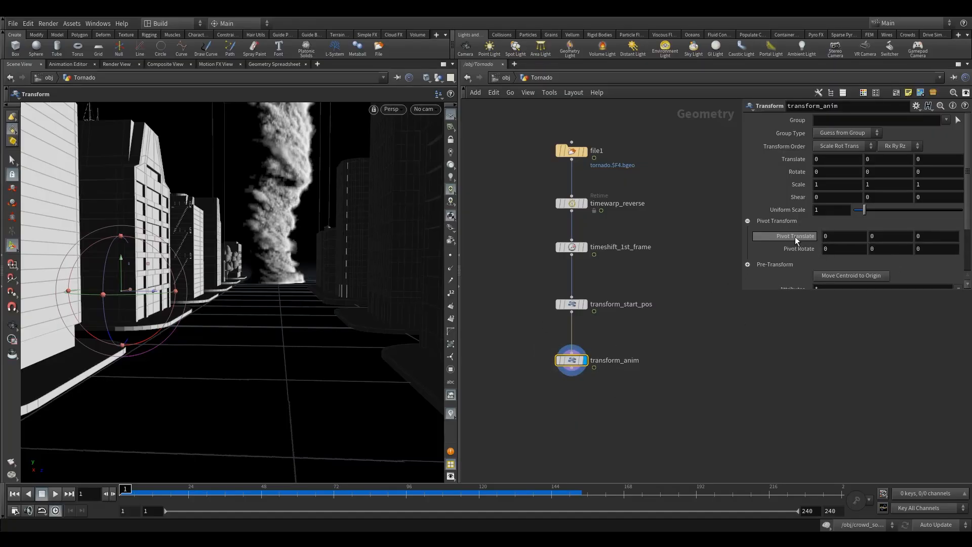
alt+drag(169, 302, 115, 279)
drag(835, 235, 695, 242)
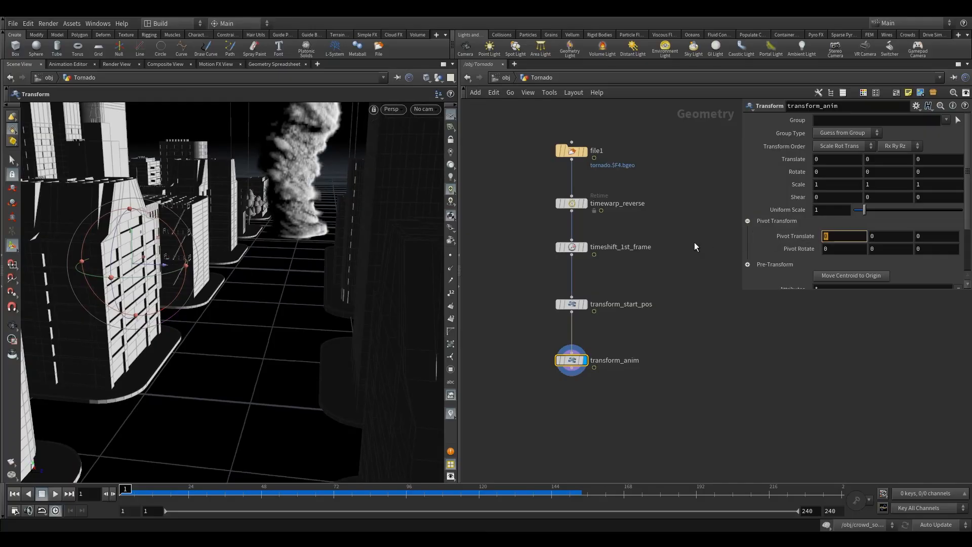
text($CEX)
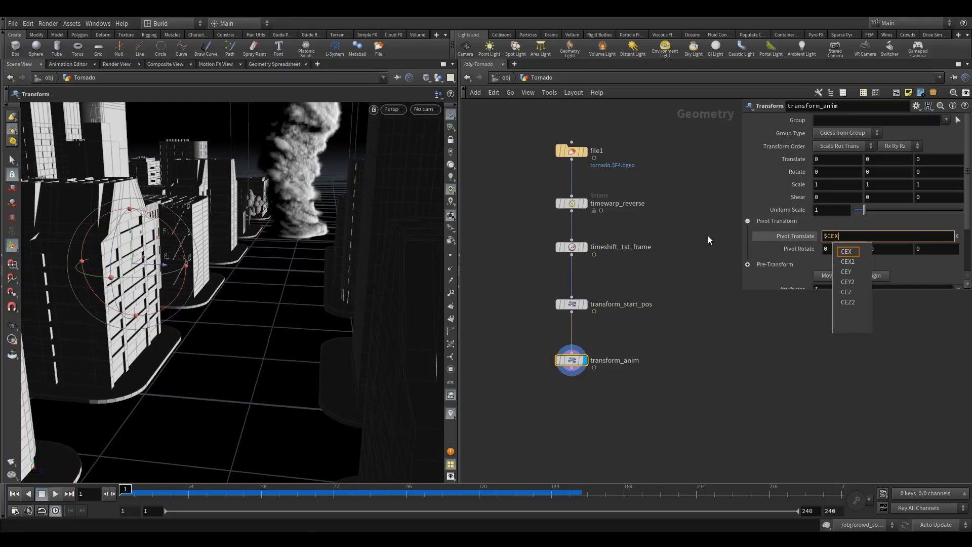
key(Tab)
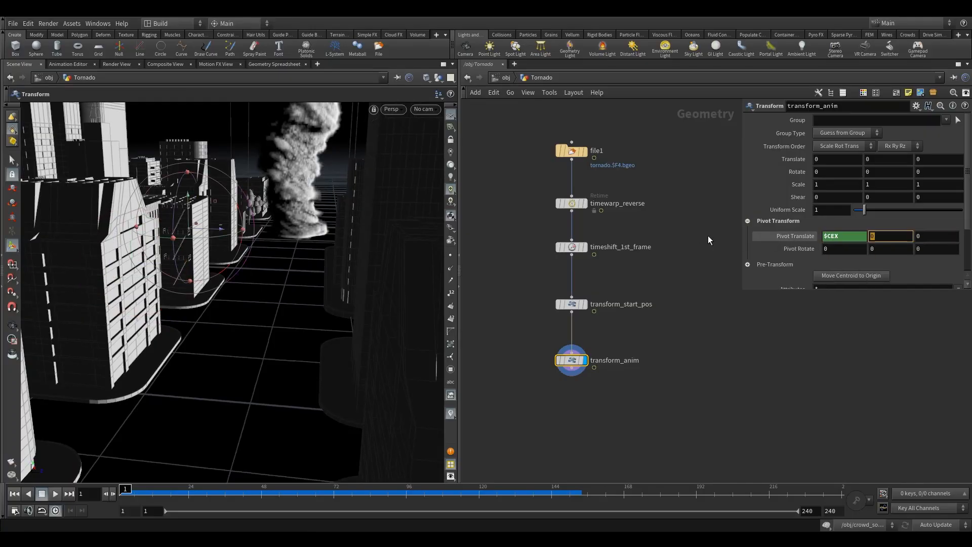
text($CEY)
key(Tab)
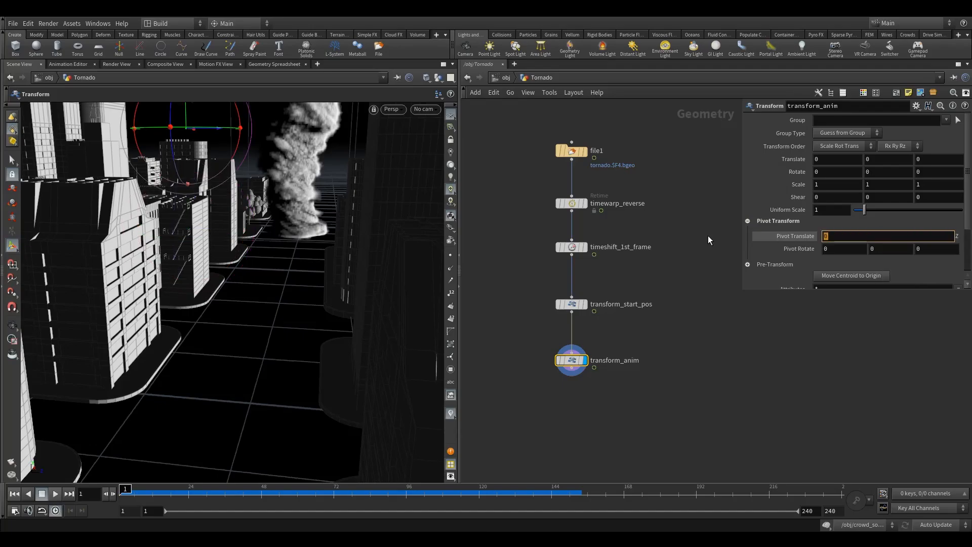
text($CEZ)
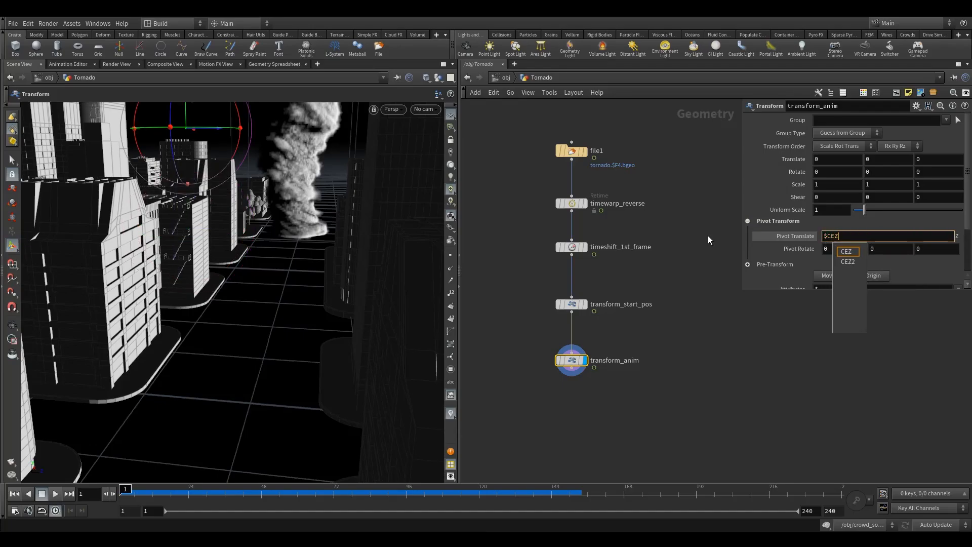
key(Return)
key(Escape)
drag(314, 148, 270, 199)
- Keyframe the X translation of transform_anim at 0 on frame 1 and move the two transform nodes up the chain
drag(575, 362, 575, 348)
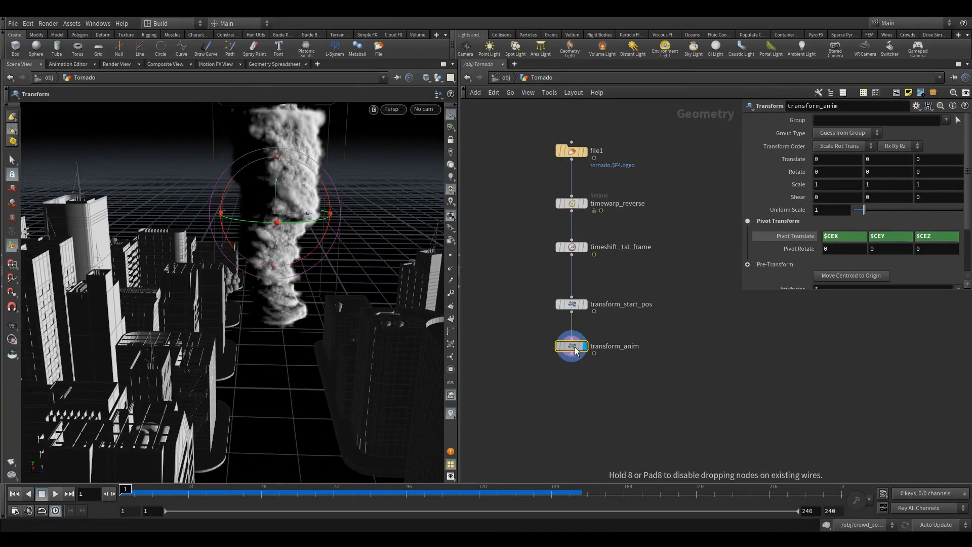
alt+click(824, 161)
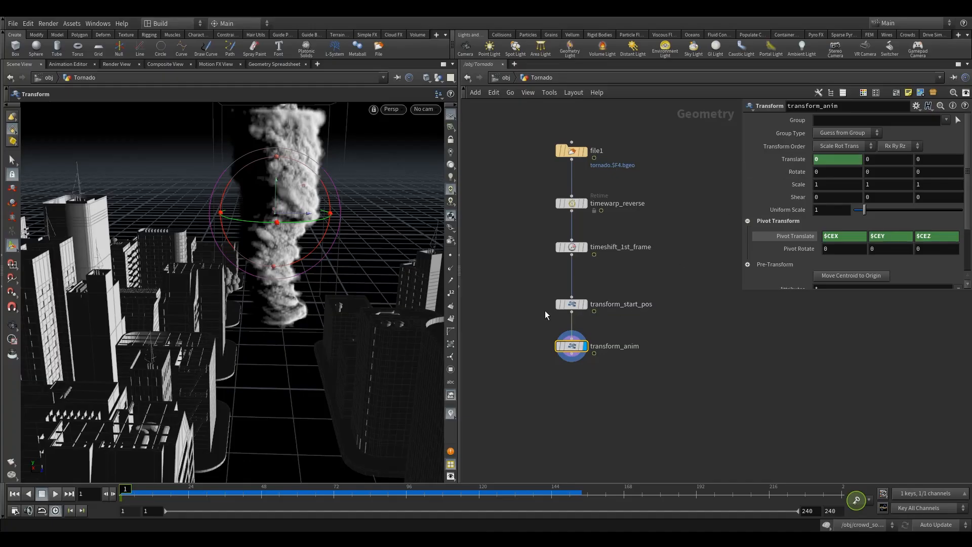
drag(574, 316, 574, 290)
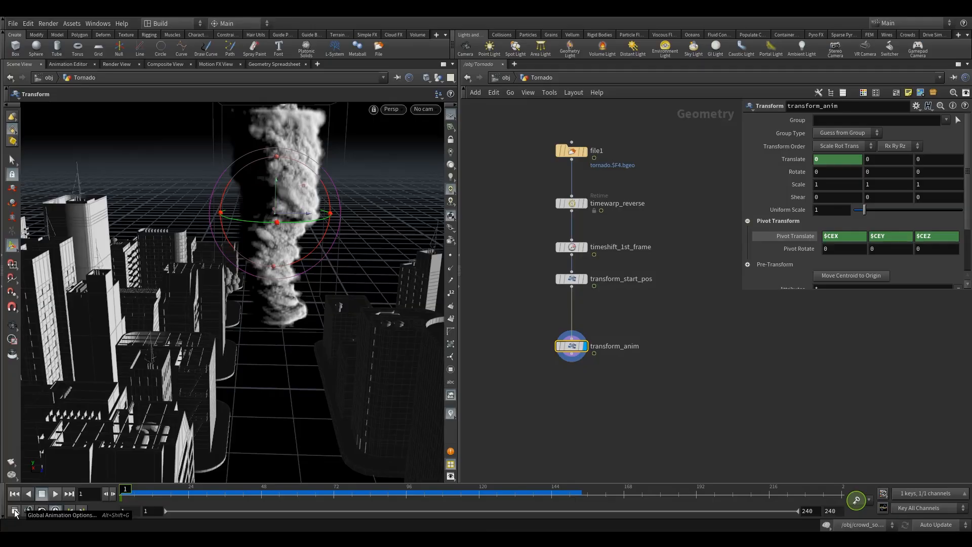
- Switch scene updating to Manual and set the global animation end frame to 200
click(944, 525)
click(940, 514)
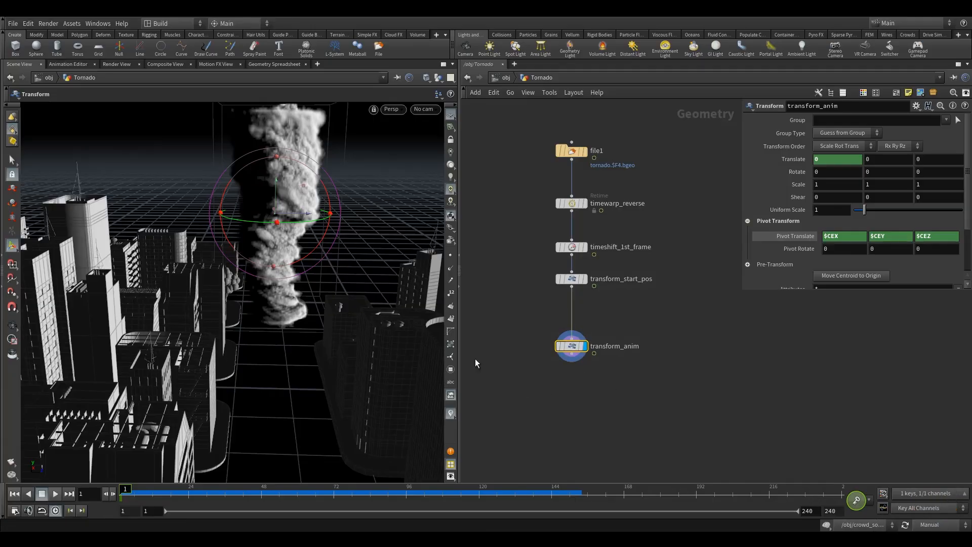
click(17, 512)
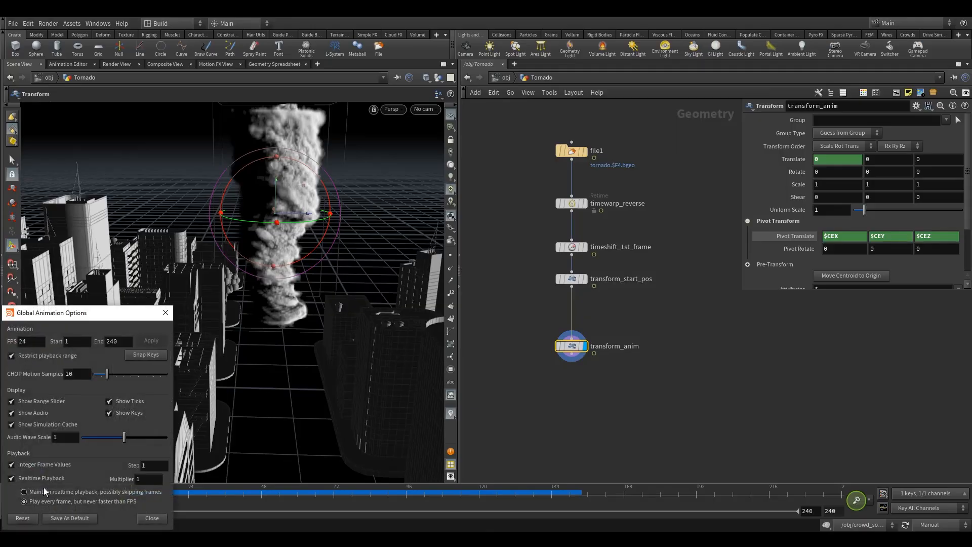
double_click(113, 342)
drag(98, 317, 225, 241)
text(200)
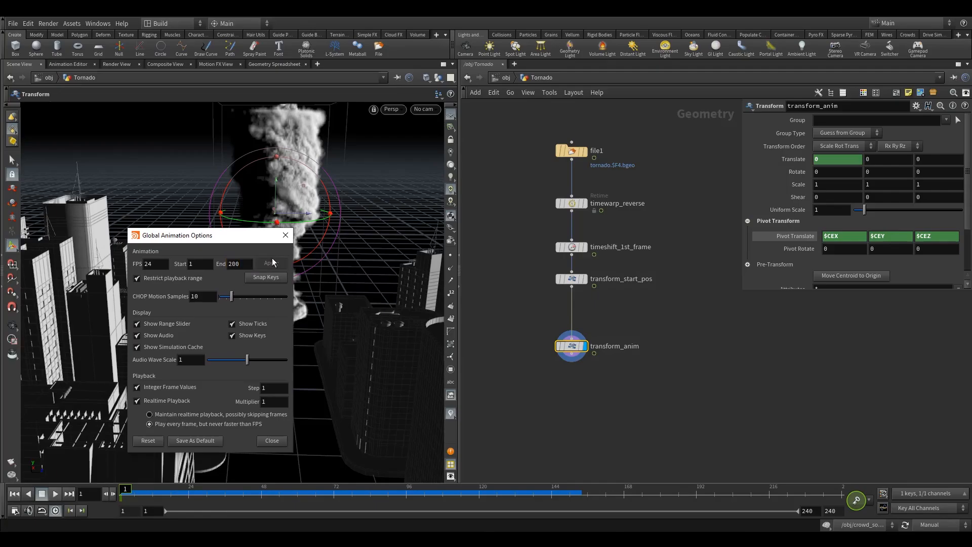
key(Return)
click(273, 264)
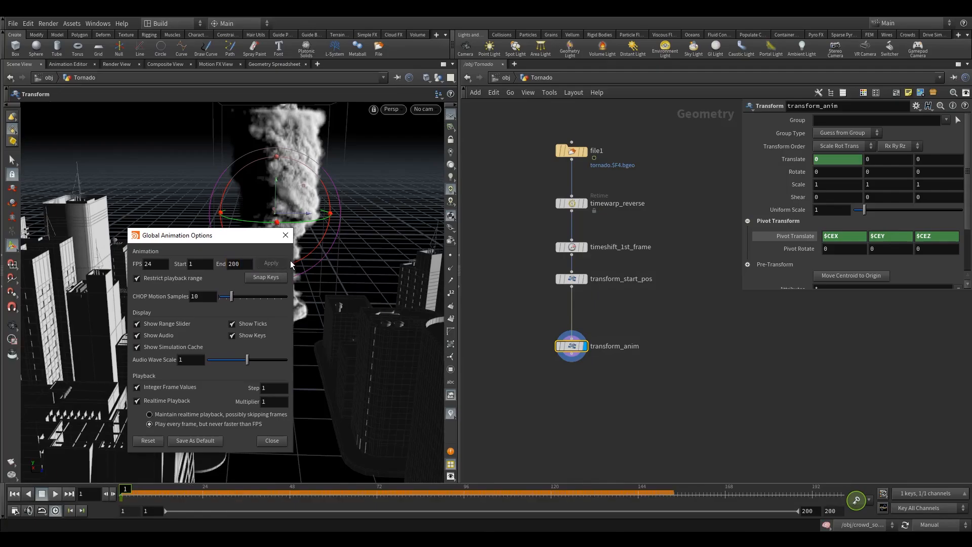
click(285, 236)
- Keyframe the X translation of transform_anim at -30 on frame 200
click(70, 494)
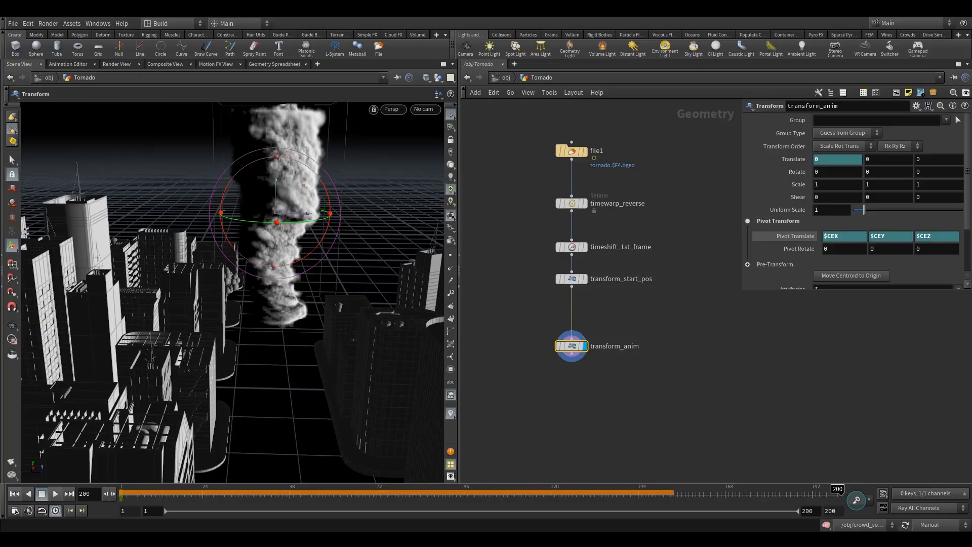
click(831, 160)
text(-30)
key(Return)
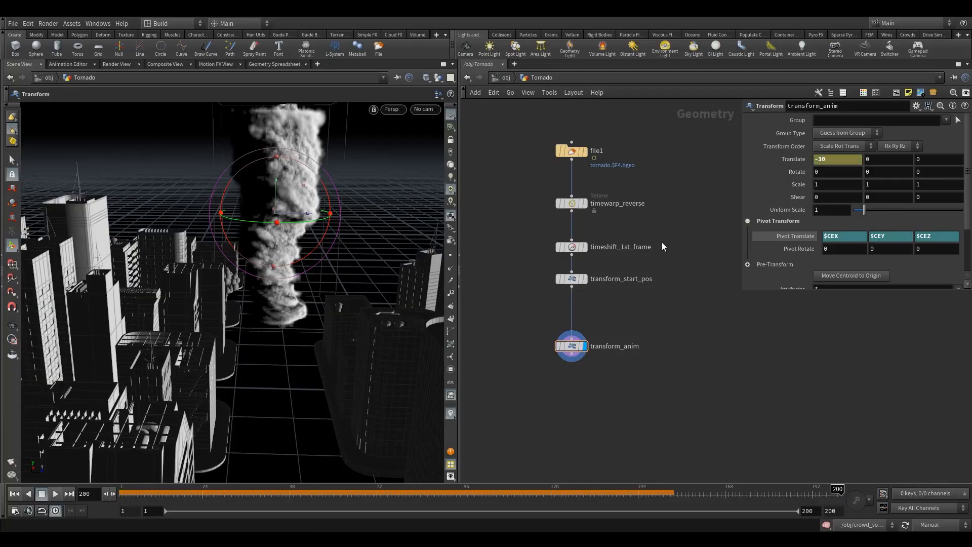
alt+click(829, 158)
- Return to frame 1, restore Auto Update and briefly play the animation
click(14, 493)
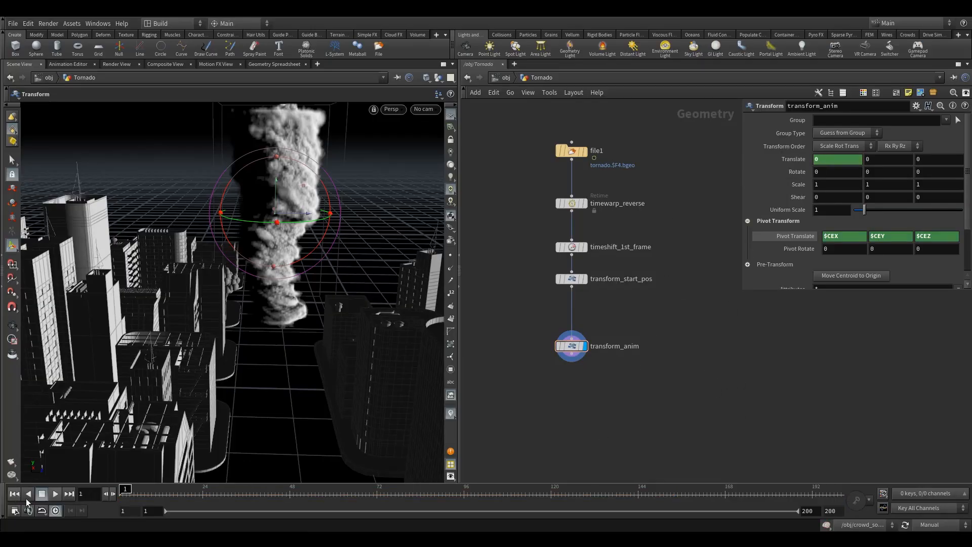
click(929, 525)
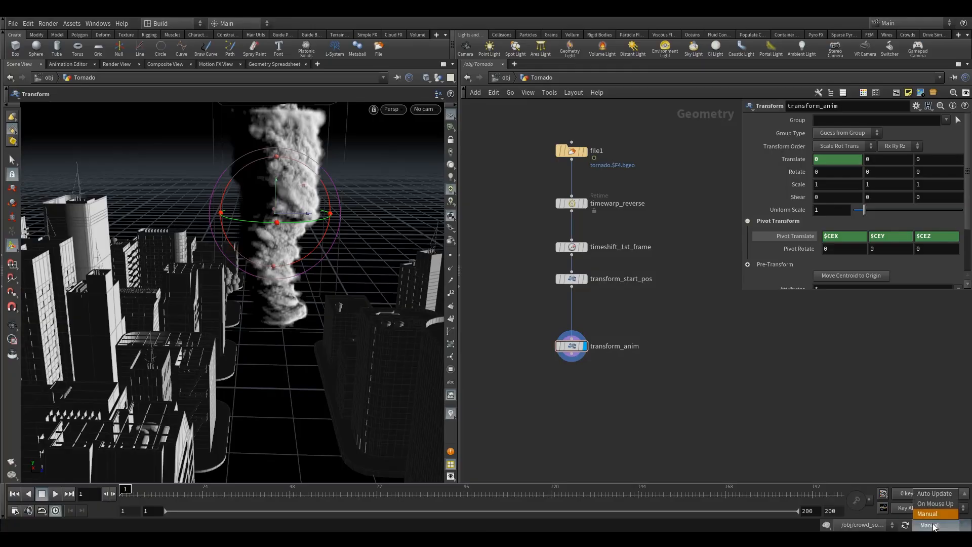
click(929, 495)
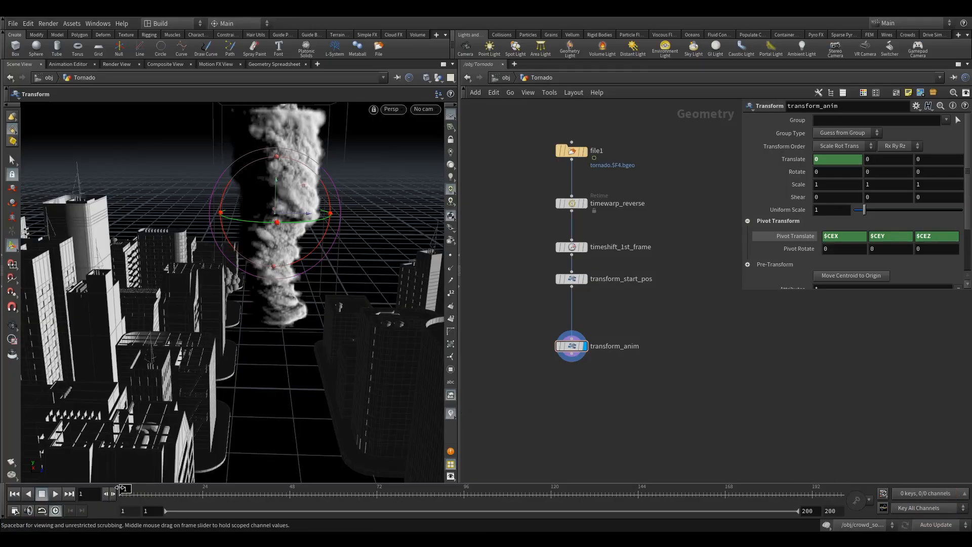
click(41, 494)
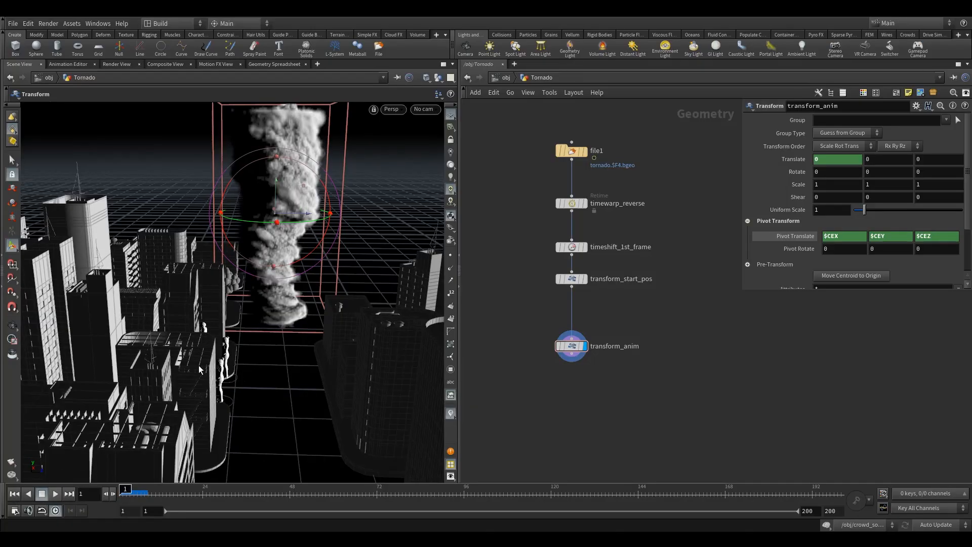
- Reopen the Tornado network from the object level and scrub to frame 142 and back to 1 to review the tornado's movement
click(505, 77)
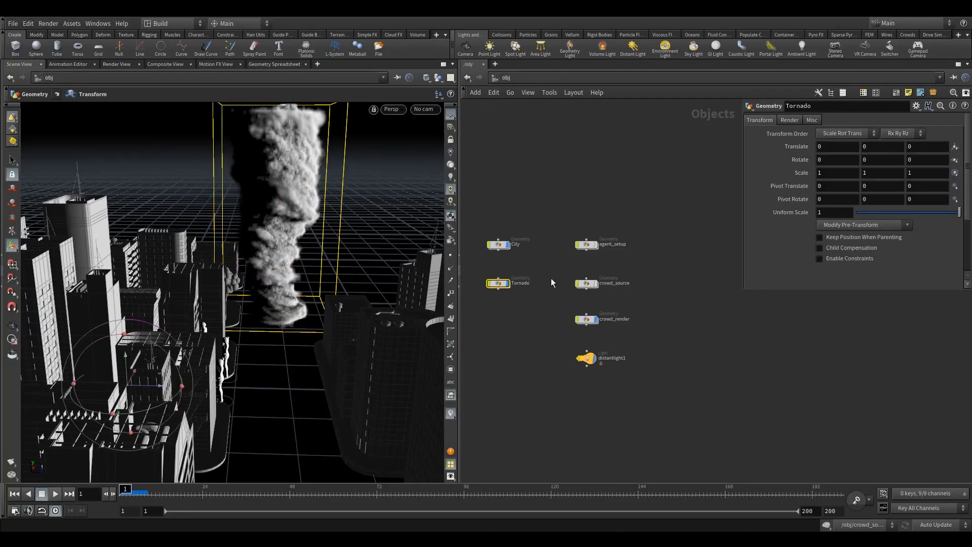
drag(651, 299, 699, 319)
double_click(507, 285)
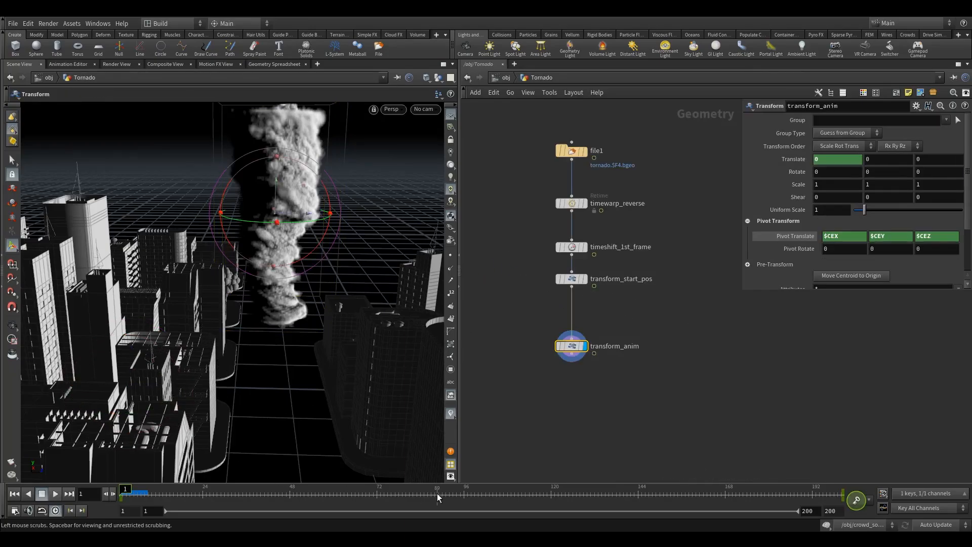
drag(437, 493, 630, 499)
drag(283, 375, 292, 374)
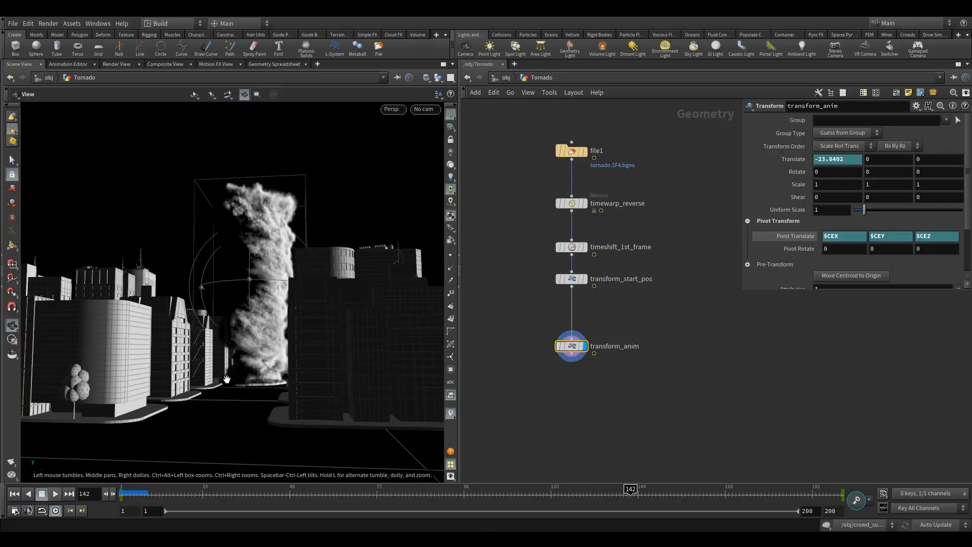
right_drag(226, 379, 278, 365)
drag(278, 364, 269, 376)
drag(338, 412, 332, 414)
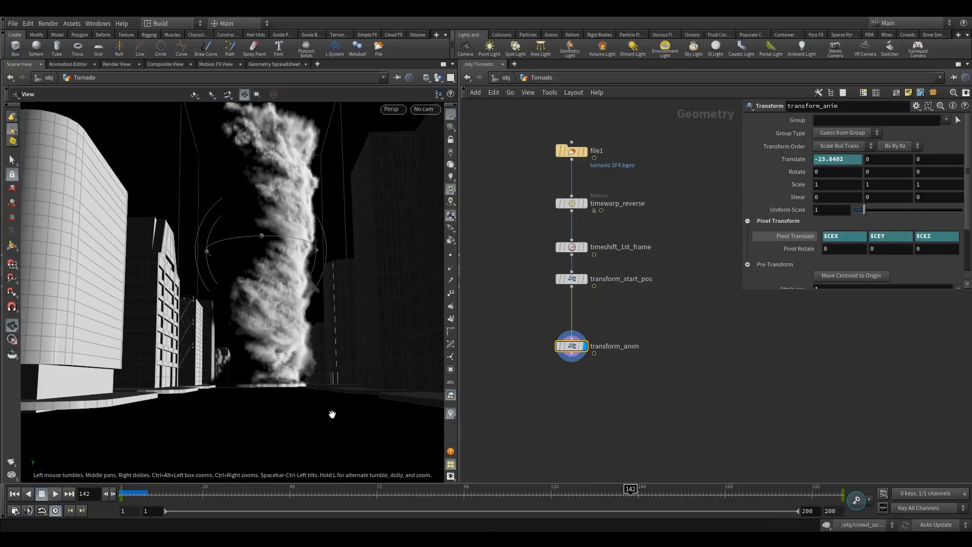
drag(631, 490, 121, 489)
drag(242, 299, 258, 342)
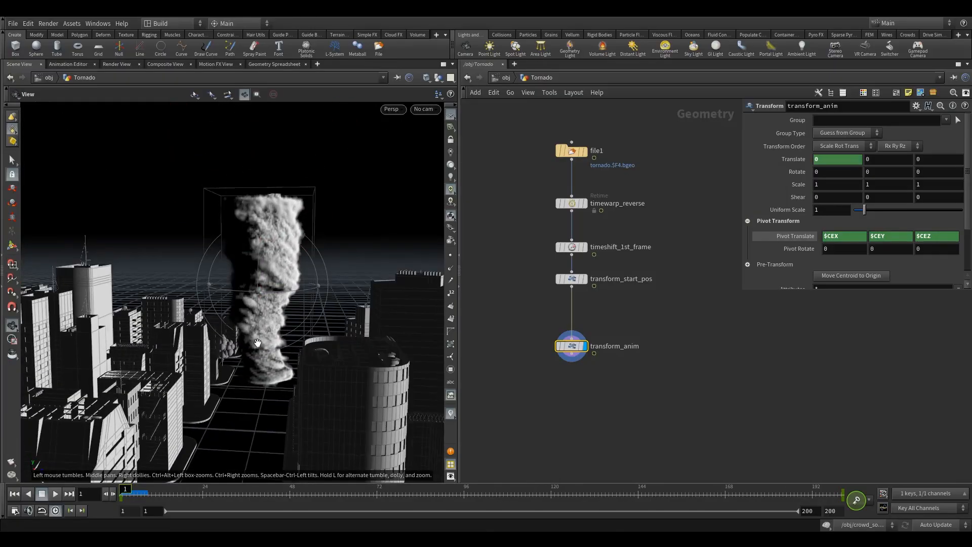
- Add a Null node connected below transform_anim
scroll(258, 343, down, 3)
drag(536, 307, 596, 383)
middle_drag(697, 343, 701, 331)
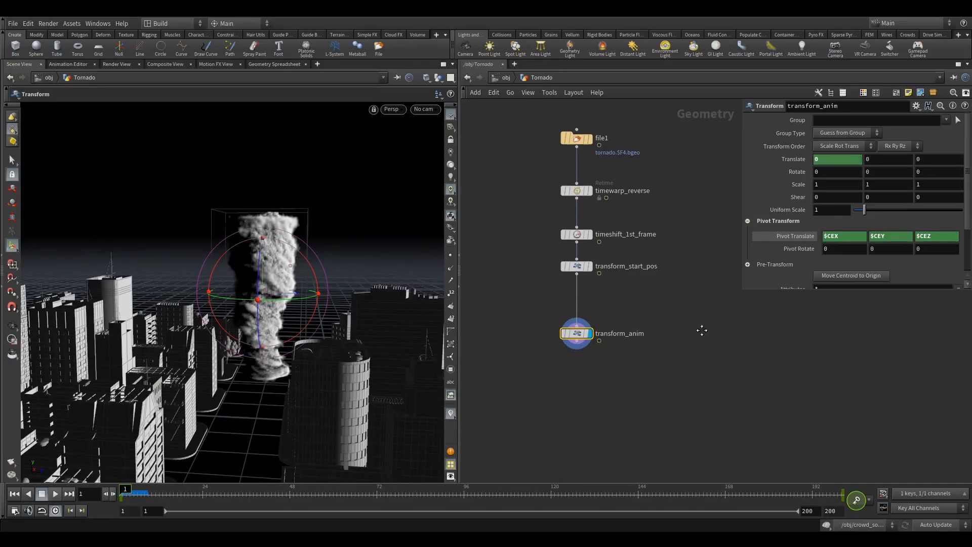
key(Tab)
text(nu)
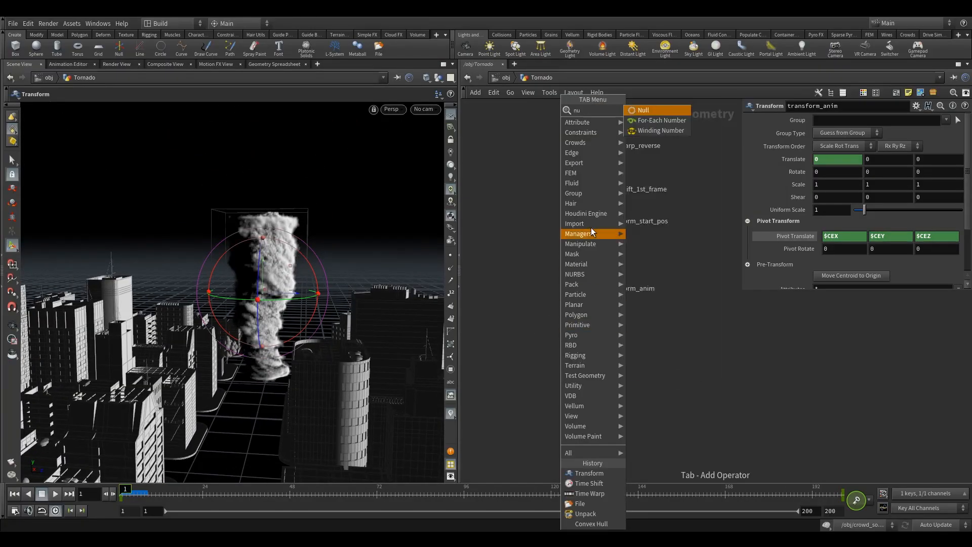
click(637, 110)
click(592, 349)
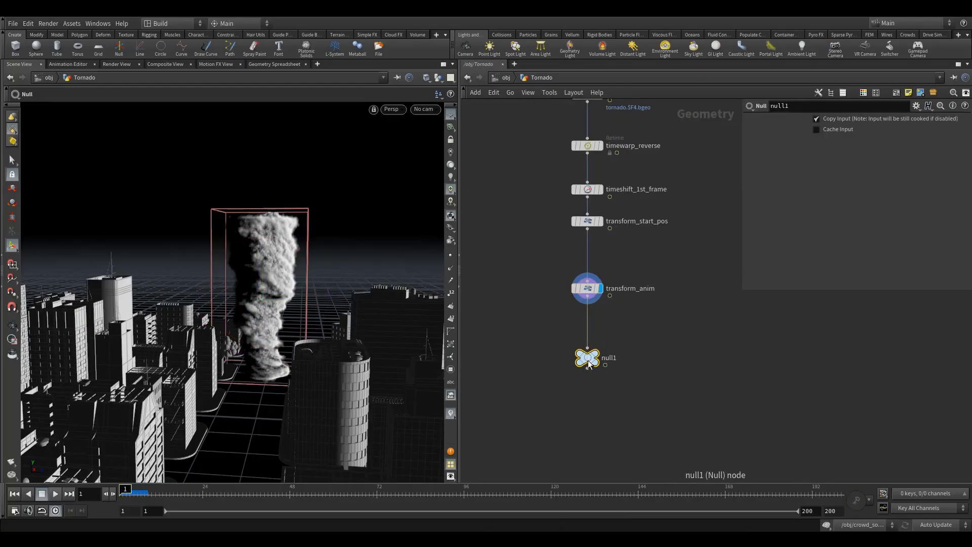
- Make the new Null the displayed node and rename it OUT_RENDER
click(596, 354)
click(659, 356)
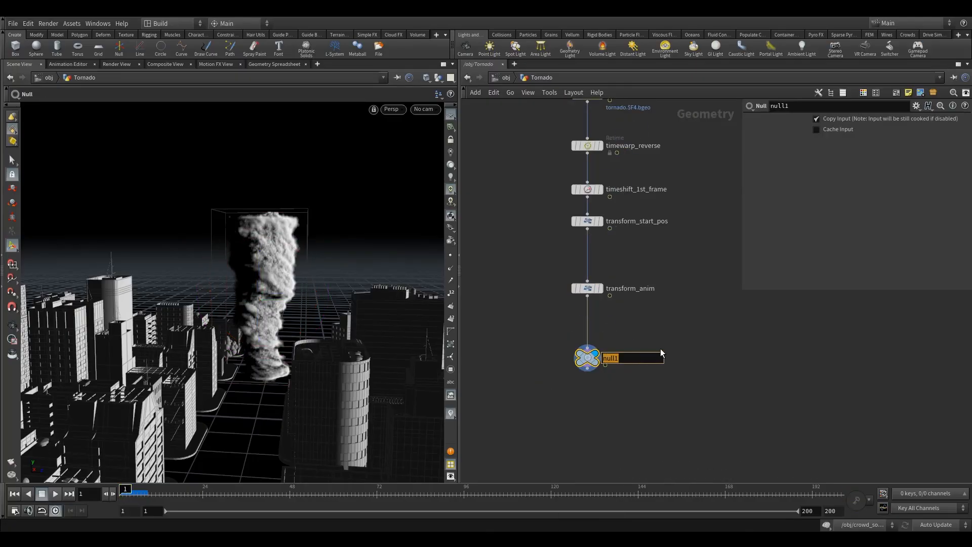
text(OUT_RENDER)
key(Return)
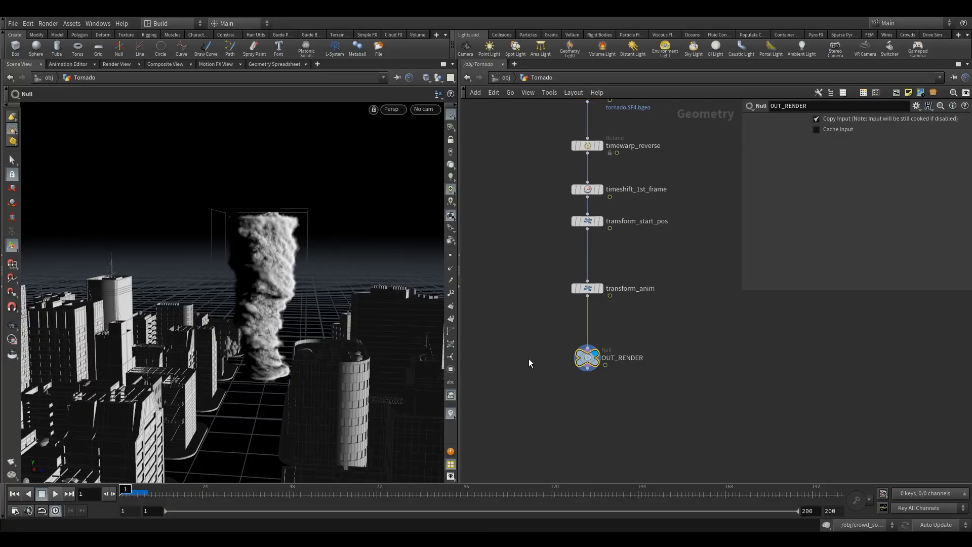
- Examine the tornado in the city from above, behind and street level
alt+drag(279, 341, 273, 360)
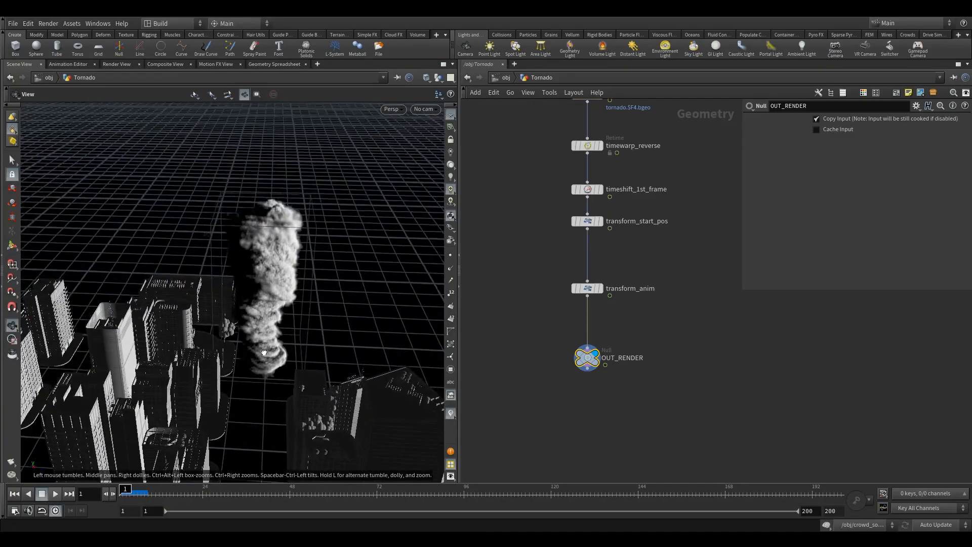
alt+right_drag(274, 361, 328, 339)
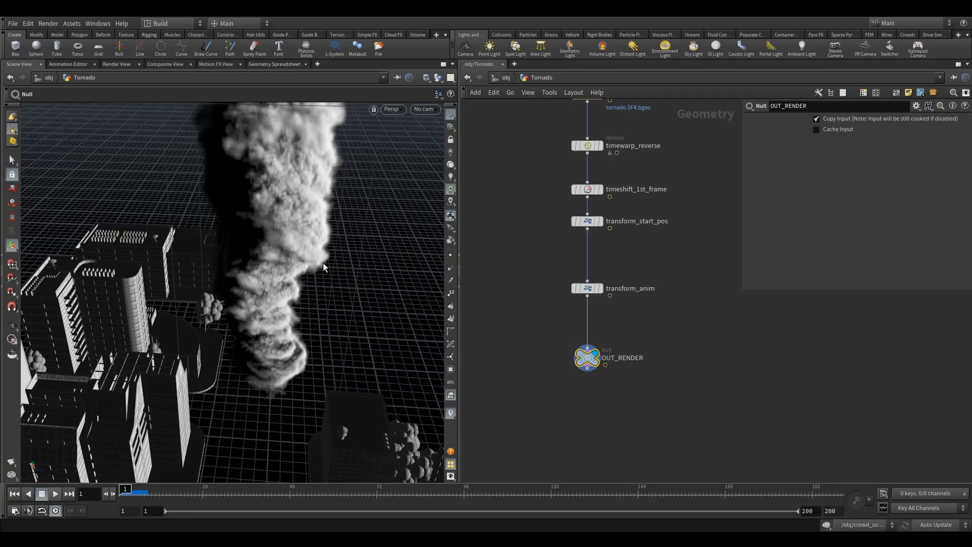
alt+drag(346, 290, 303, 345)
mouse_move(326, 352)
alt+mouse_down()
mouse_move(334, 351)
mouse_move(324, 357)
alt+mouse_up()
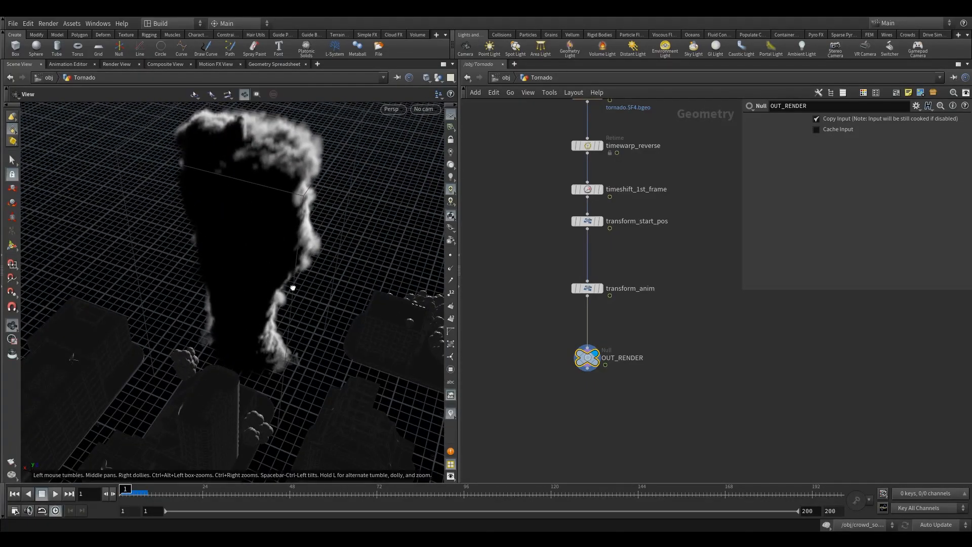
alt+drag(289, 250, 257, 296)
alt+right_drag(323, 365, 319, 383)
alt+drag(318, 383, 353, 384)
alt+scroll(354, 386, up, 4)
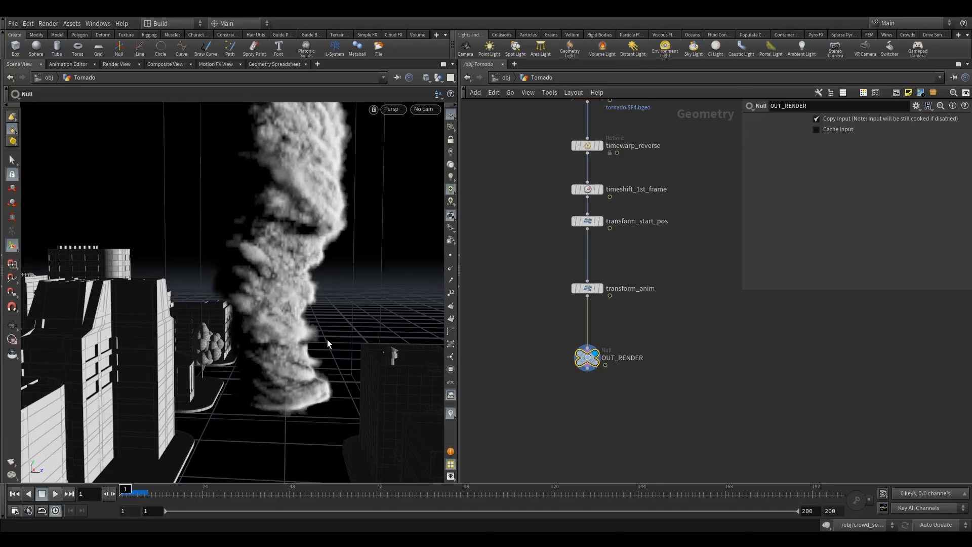
- Move transform_anim closer to transform_start_pos and bring OUT_RENDER up below it
middle_drag(556, 336, 561, 300)
drag(552, 229, 594, 225)
drag(592, 322, 592, 305)
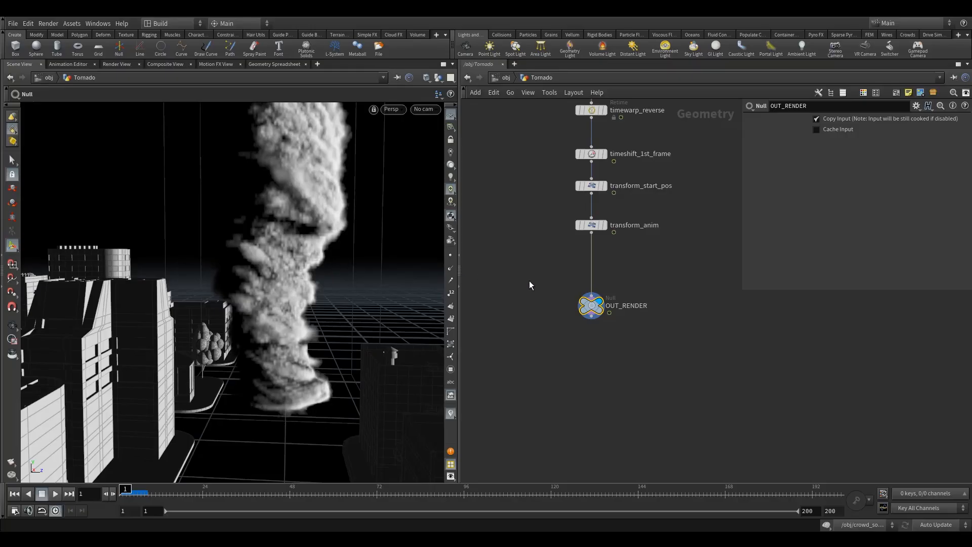
- Add a displayed Add node branching from transform_anim, with Delete Geometry But Keep the Points enabled
middle_drag(529, 282, 544, 300)
key(Tab)
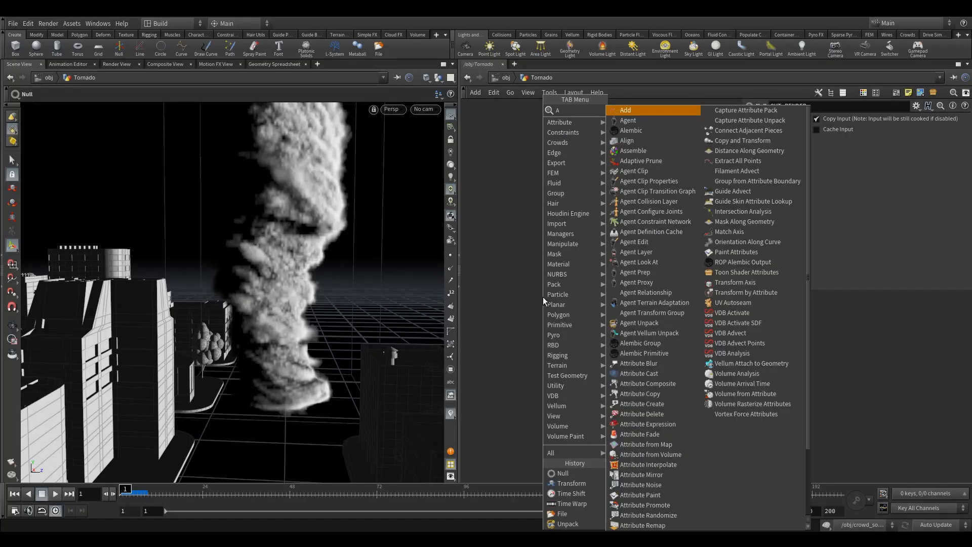
click(624, 120)
click(549, 296)
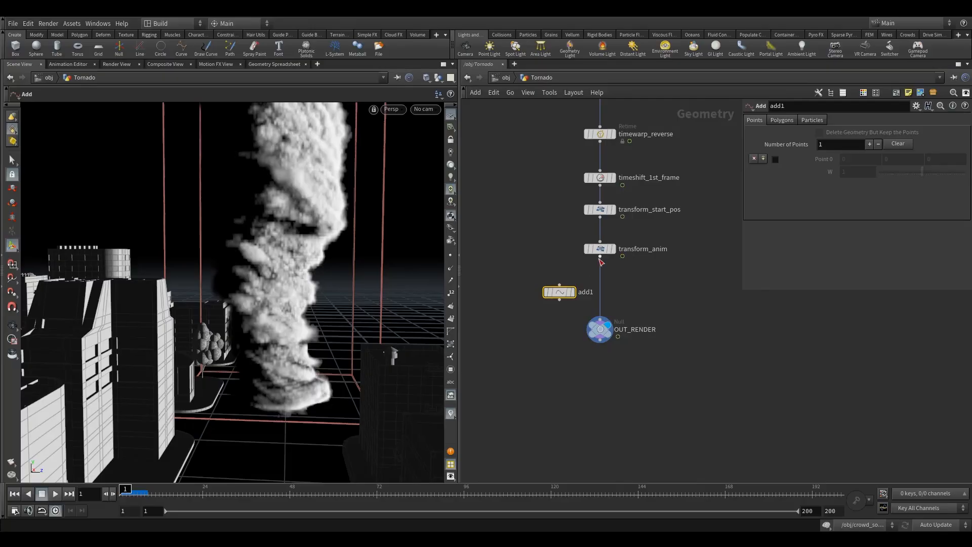
click(550, 297)
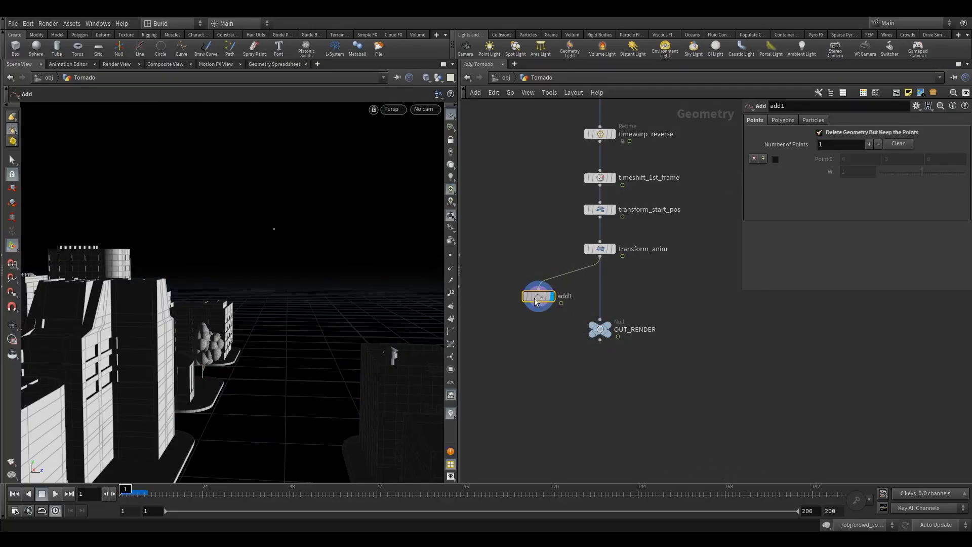
drag(538, 298, 517, 298)
alt+drag(268, 232, 318, 261)
- Compare the node information of add1 and transform_anim, checking their points, primitives and volumes
click(492, 296)
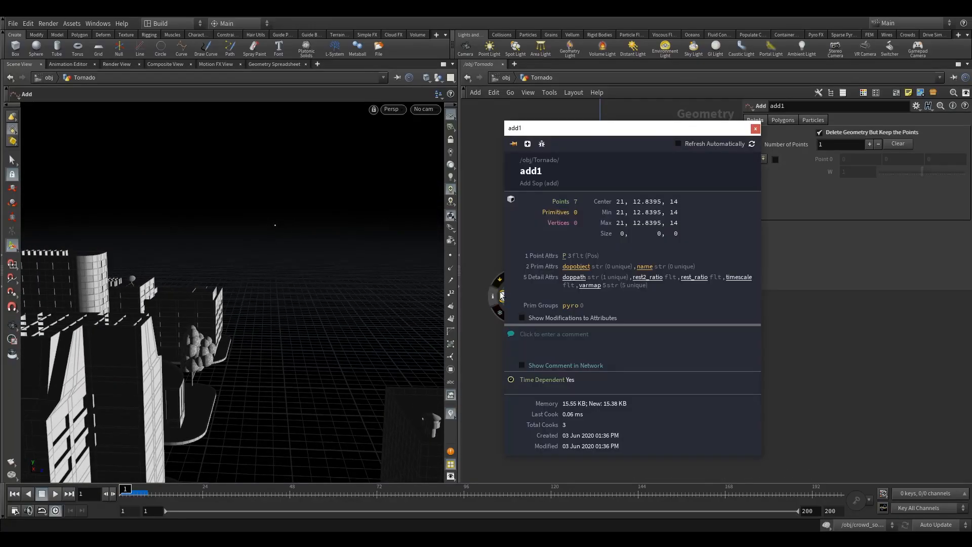
click(756, 129)
click(613, 248)
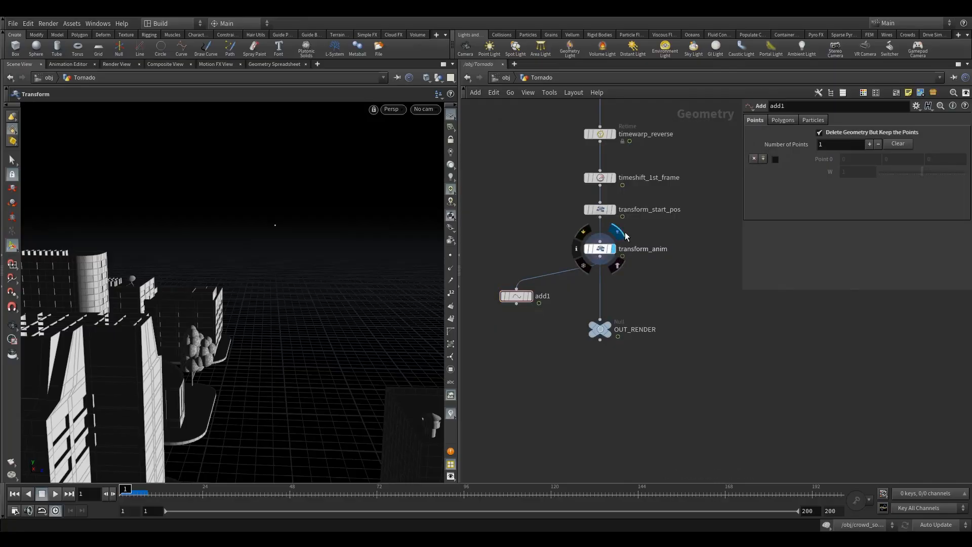
click(577, 249)
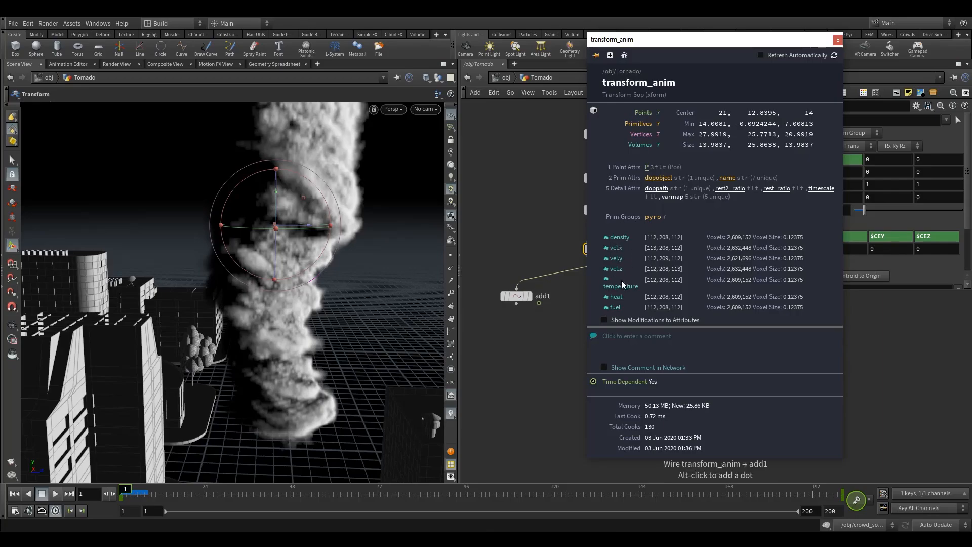
click(838, 39)
click(529, 296)
click(517, 297)
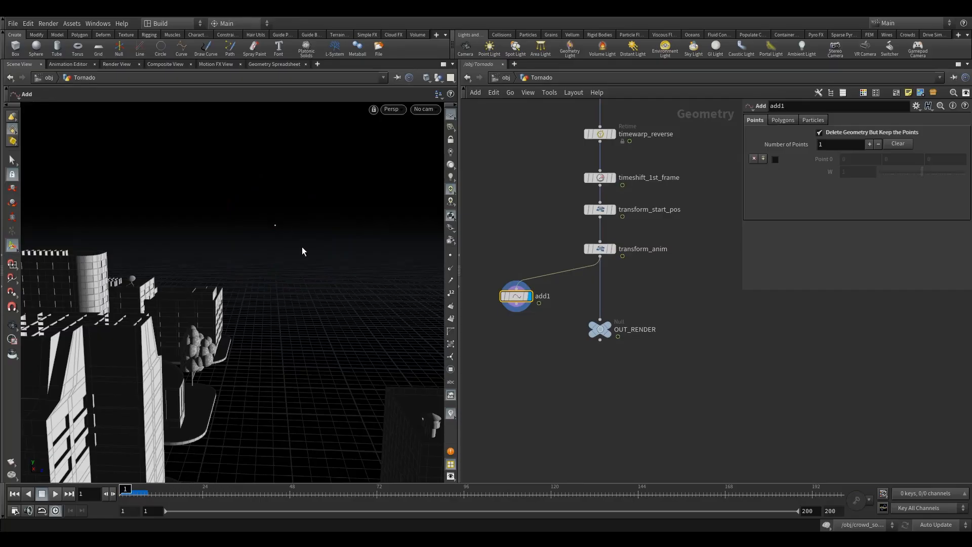
click(495, 296)
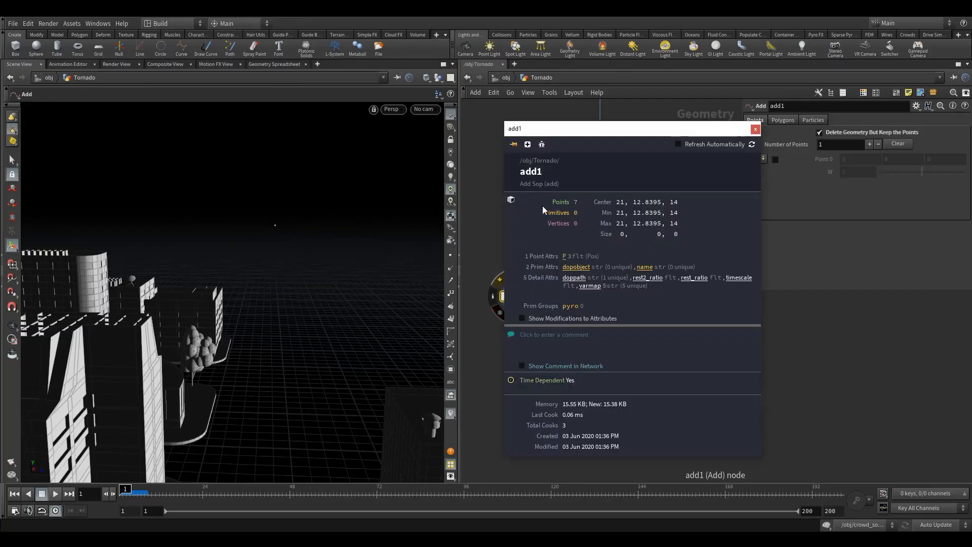
click(755, 129)
key(Tab)
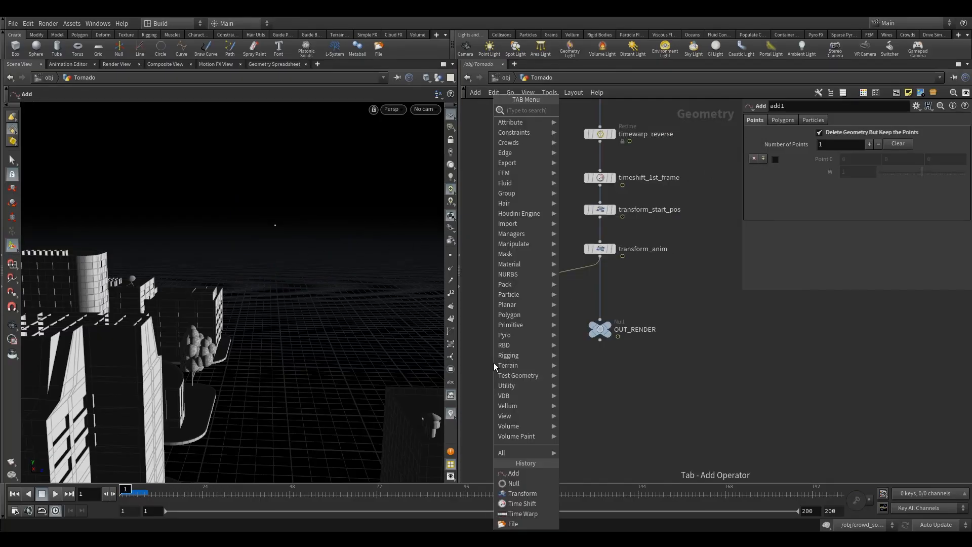
mouse_move(517, 282)
click(597, 116)
click(519, 357)
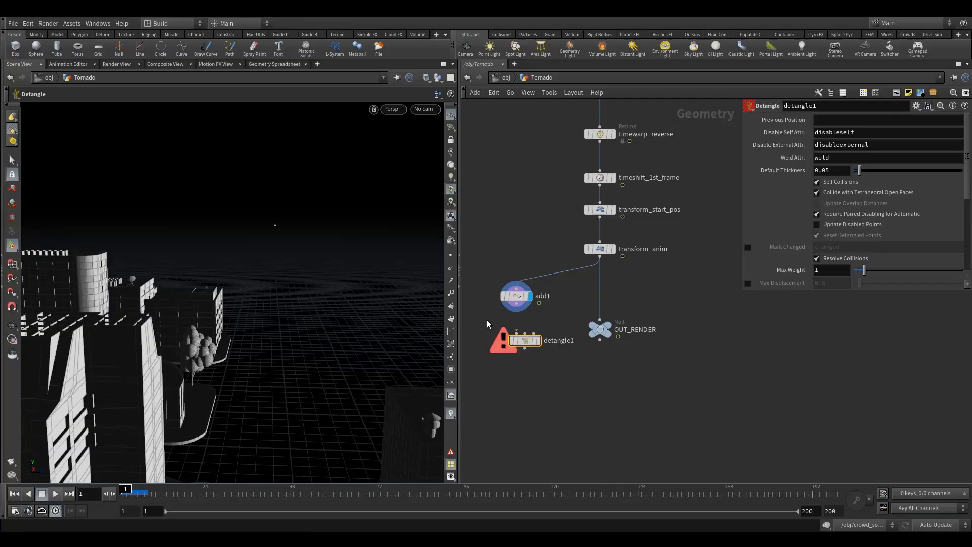
key(Delete)
- Add a Delete node connected below add1 and make it the displayed node
key(Tab)
text(del)
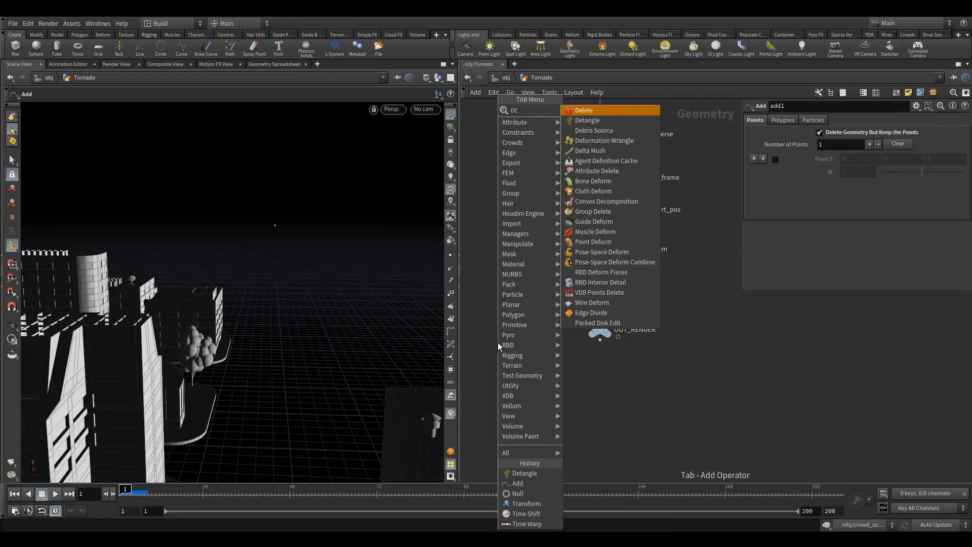
click(583, 110)
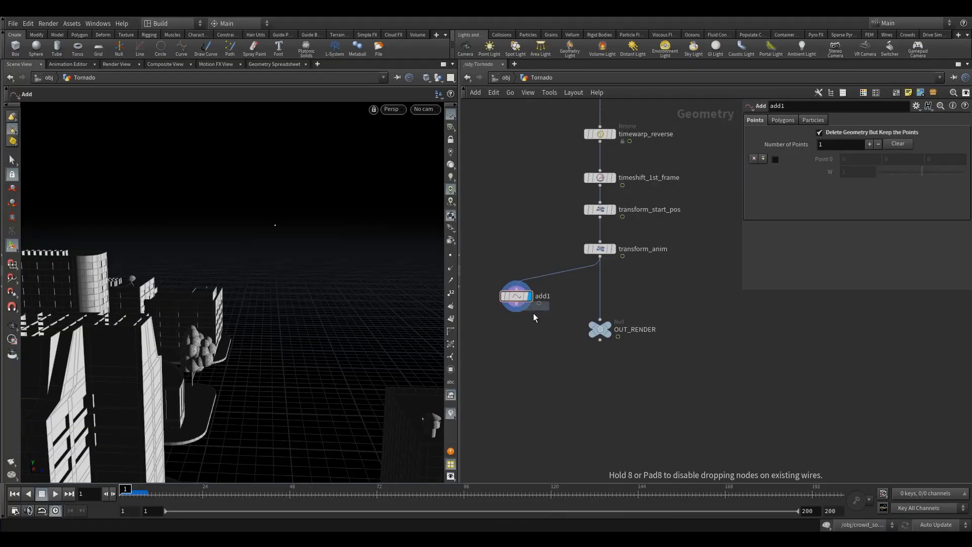
click(516, 345)
click(529, 342)
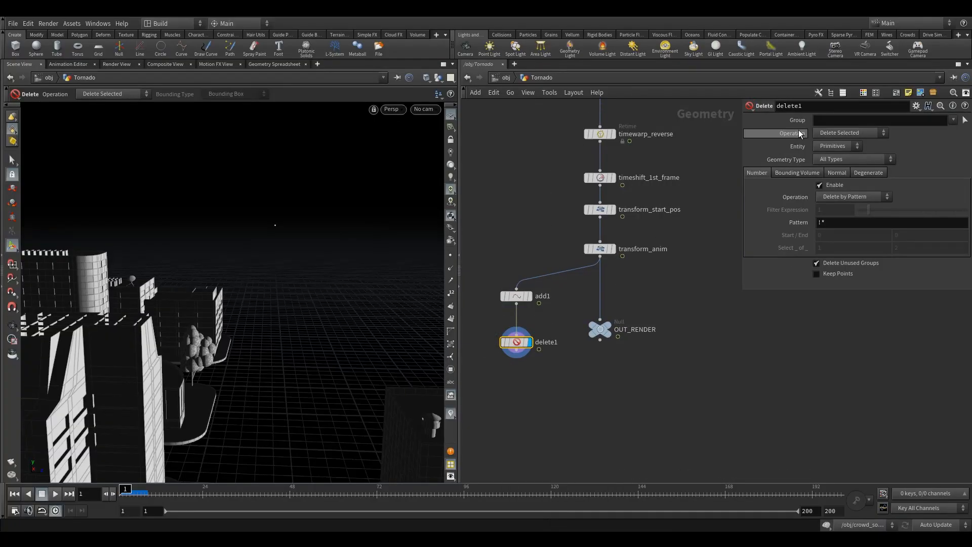
- Set delete1 to group 0, Delete Non-Selected and entity Points, and check its point count in the node information
click(816, 122)
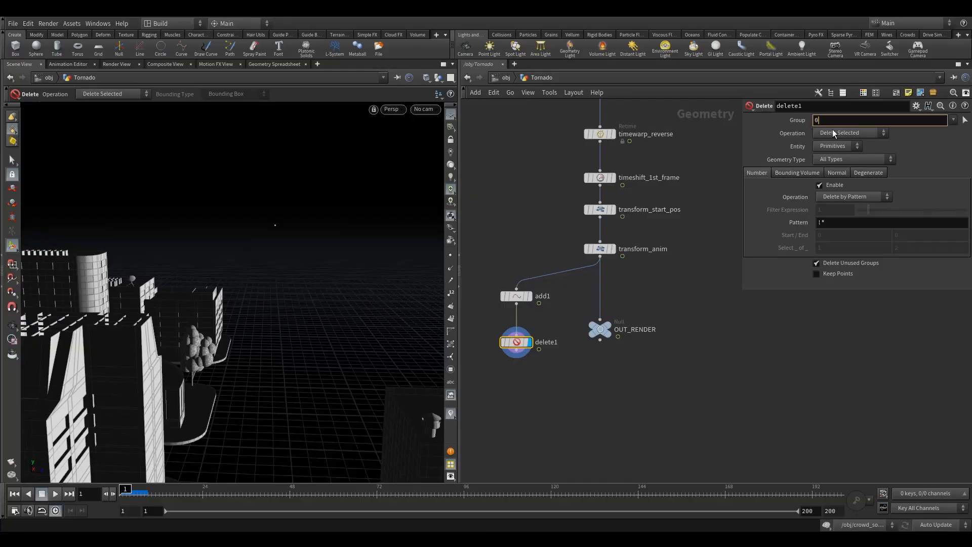
click(833, 132)
click(846, 151)
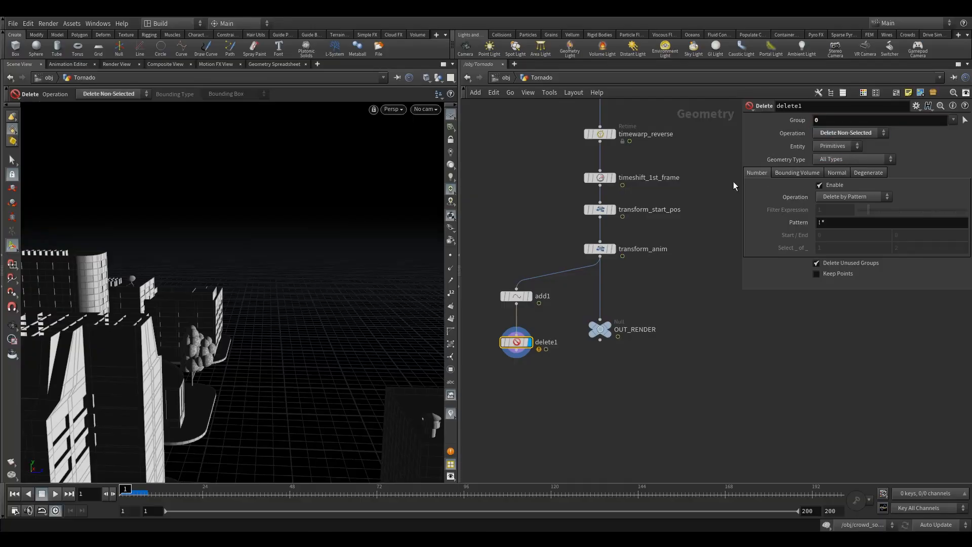
click(831, 163)
click(495, 343)
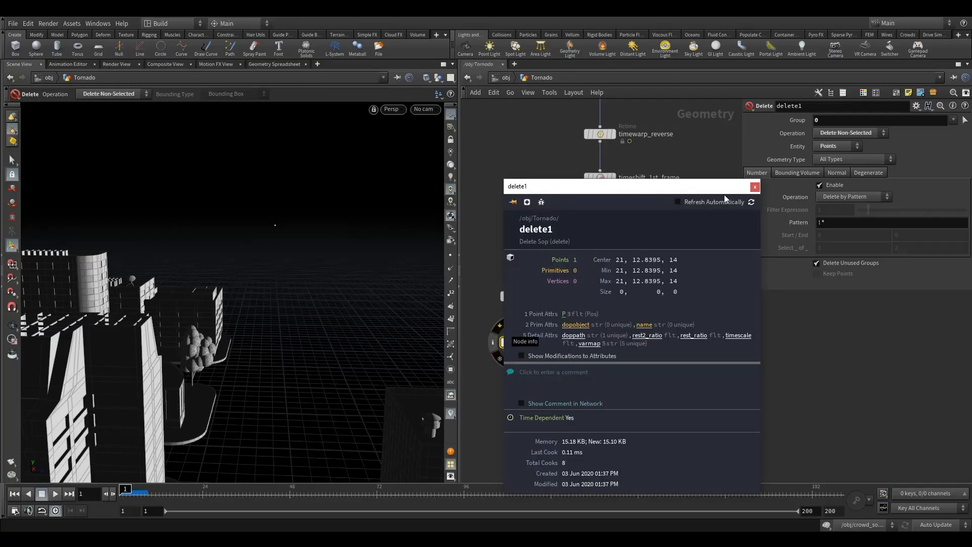
click(754, 188)
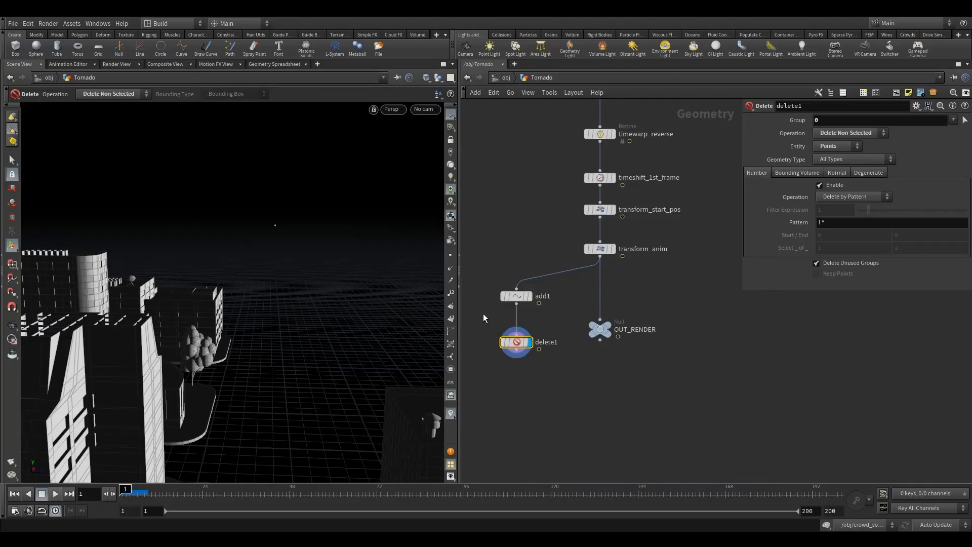
- Move delete1 and add1 up so the branch sits closer to transform_anim
middle_drag(513, 383, 530, 342)
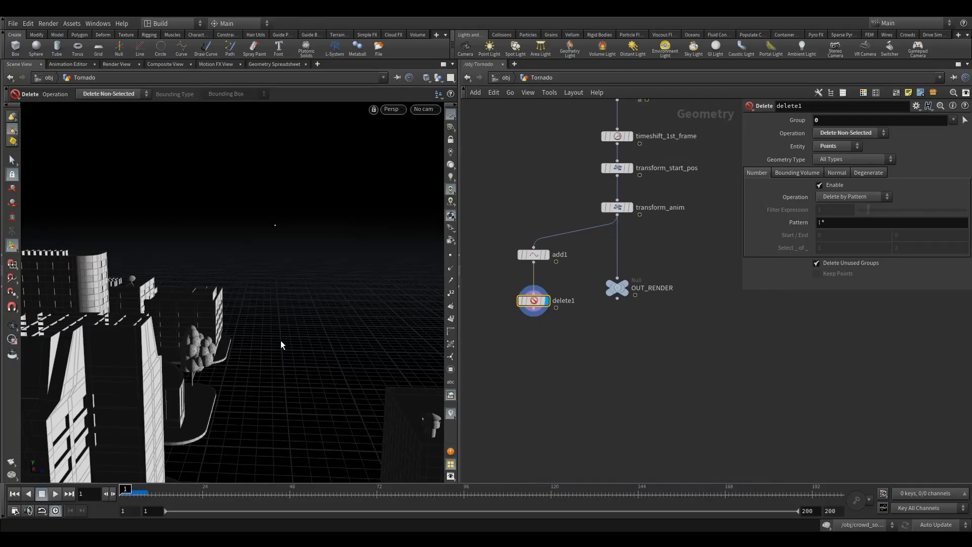
alt+drag(317, 335, 284, 361)
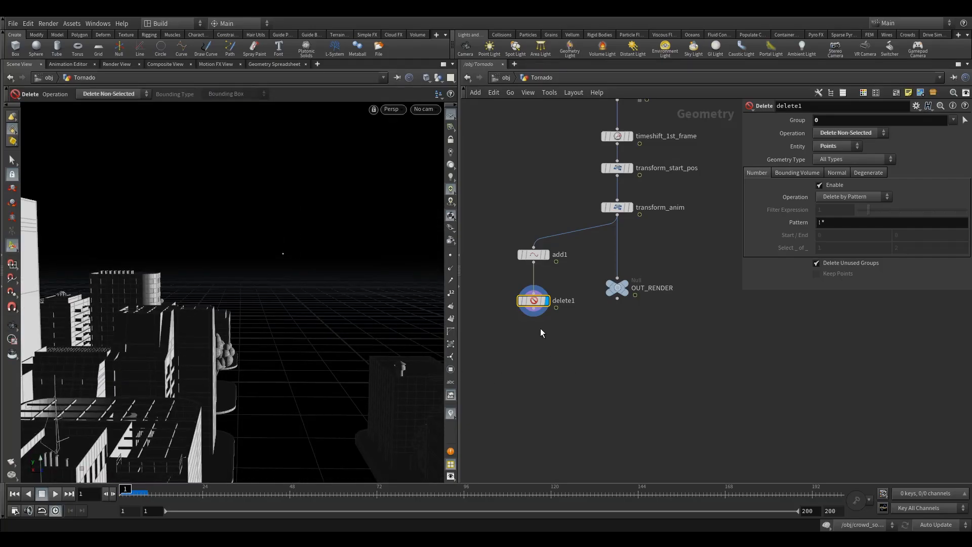
drag(530, 302, 531, 289)
drag(532, 253, 532, 238)
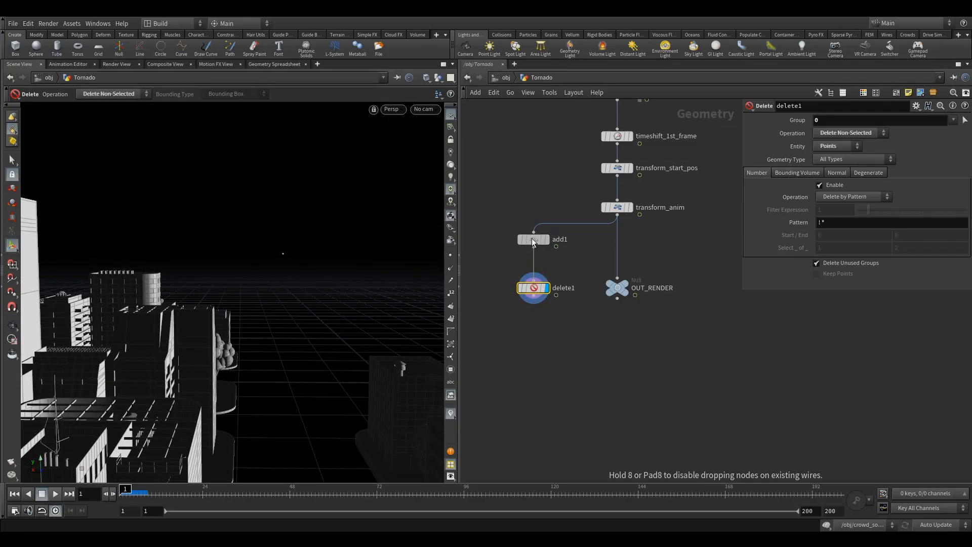
click(521, 367)
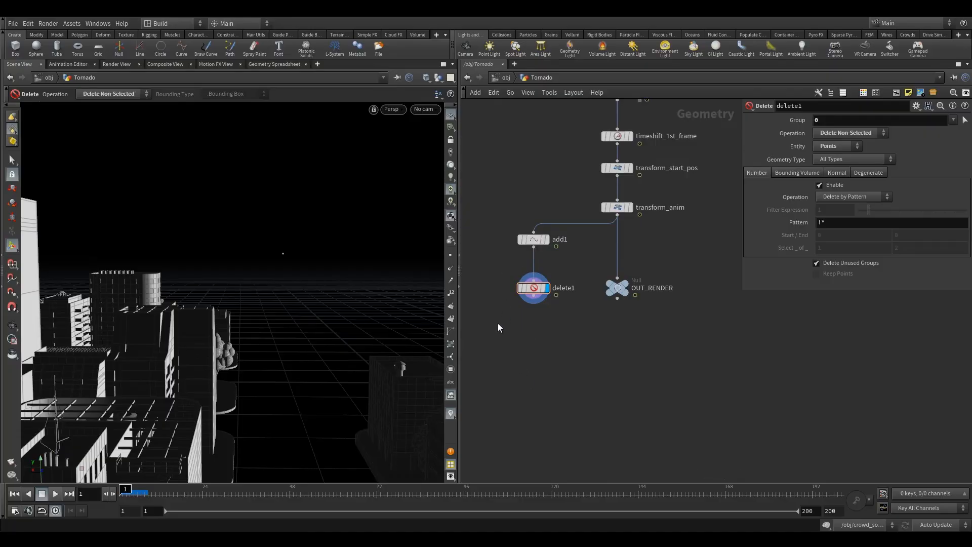
- Rename add1 as add_delete_vol and delete1 as delete_1_point
double_click(557, 241)
click(581, 243)
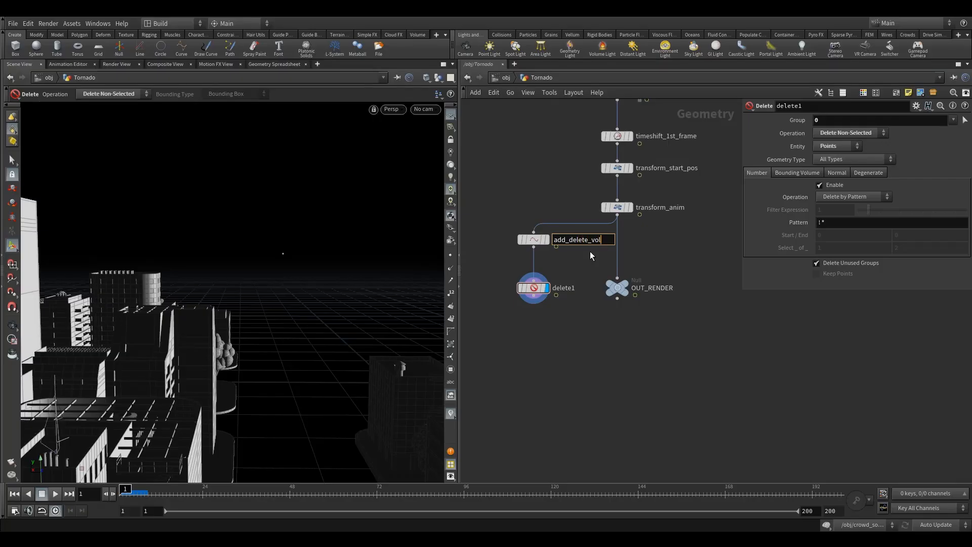
double_click(564, 288)
click(599, 293)
key(BackSpace)
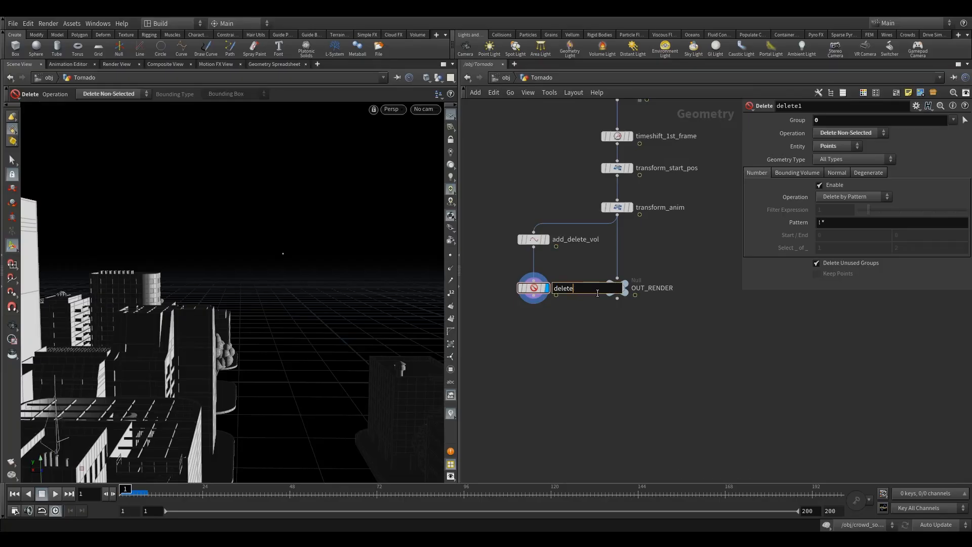
text(_1_point)
key(Return)
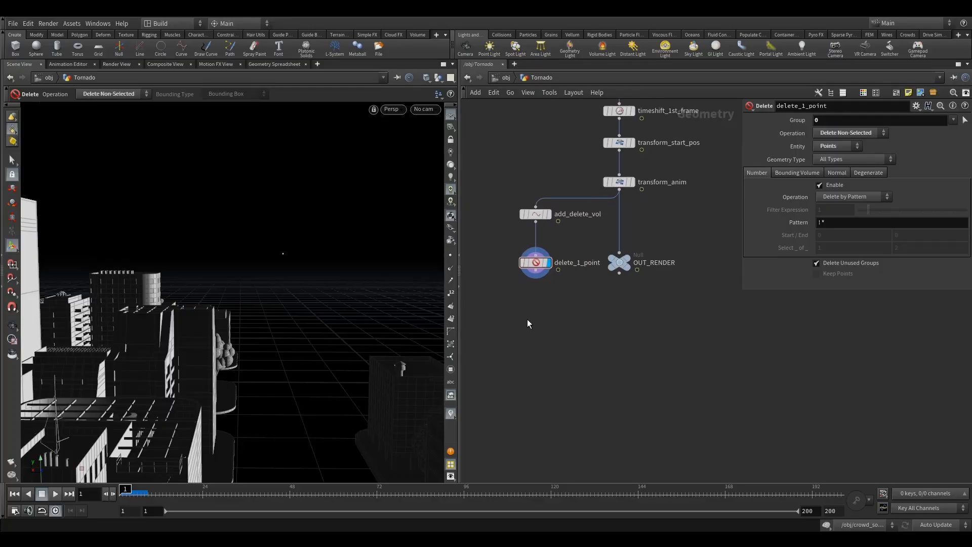
- Add an Attribute Wrangle below delete_1_point, wire it to that node's output and display it
key(Tab)
text(aw)
key(Return)
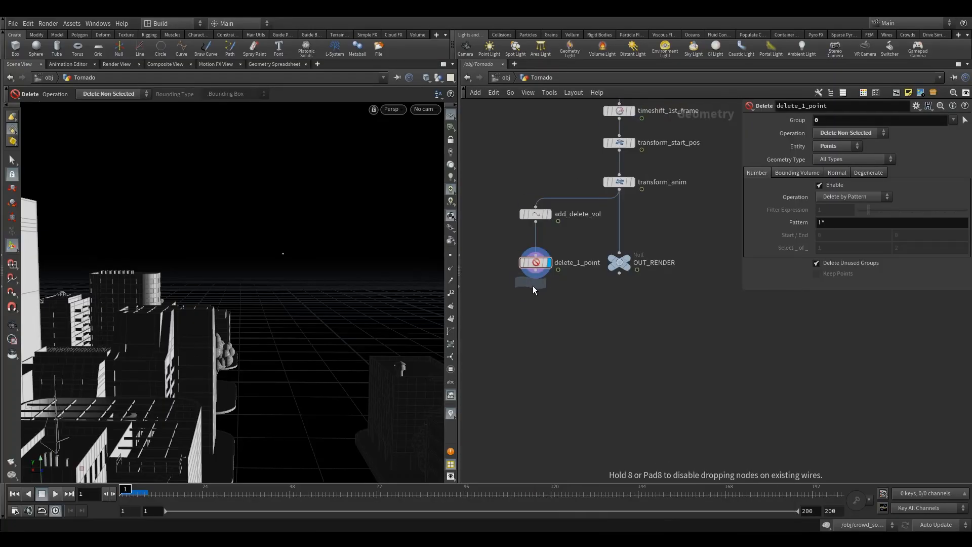
click(534, 311)
drag(536, 278, 536, 305)
- Play the animation to check how the single point travels through the city, and return to frame 1
mouse_move(266, 320)
alt+mouse_down()
mouse_move(297, 338)
mouse_move(256, 319)
mouse_move(252, 327)
alt+mouse_up()
click(55, 494)
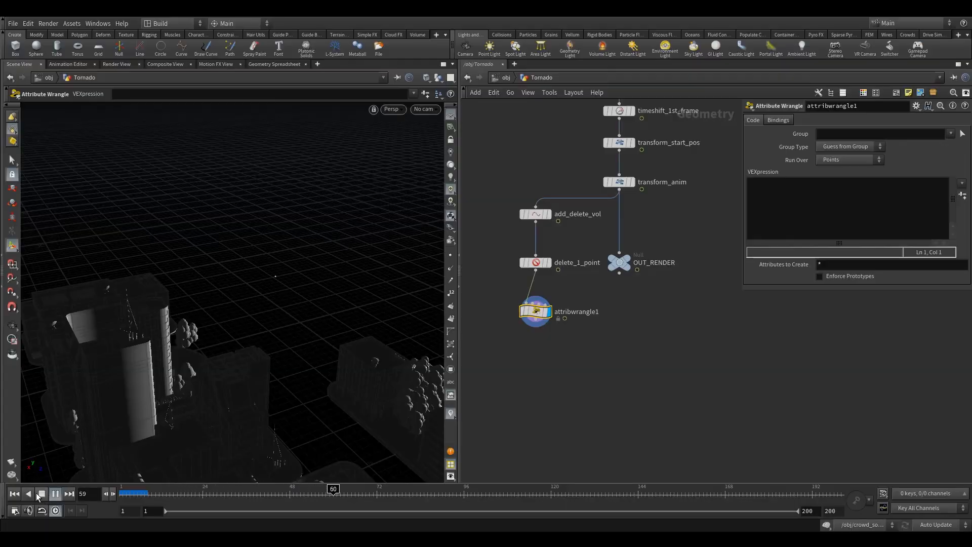
click(55, 493)
click(15, 494)
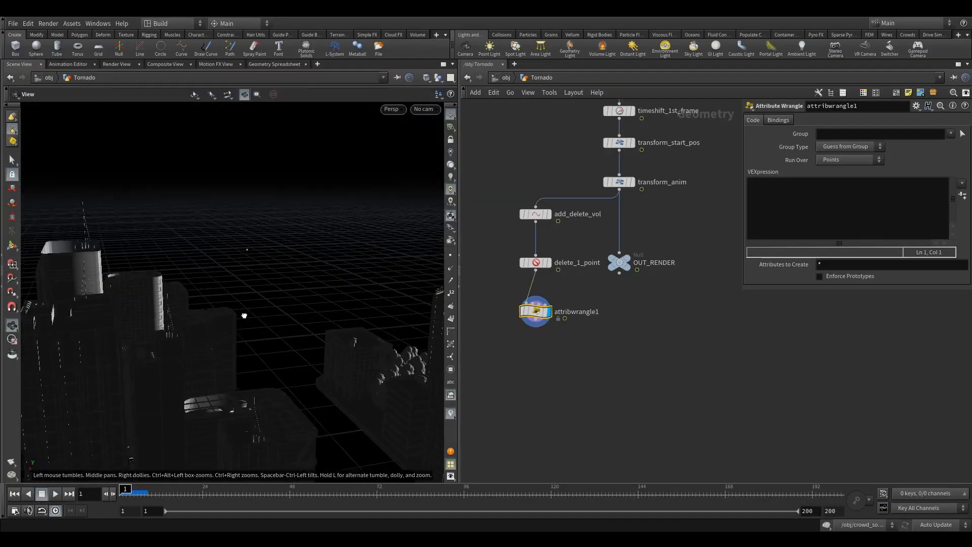
- Write the VEX expression @P.y = 0; in attribwrangle1 to place the point at ground level
click(786, 202)
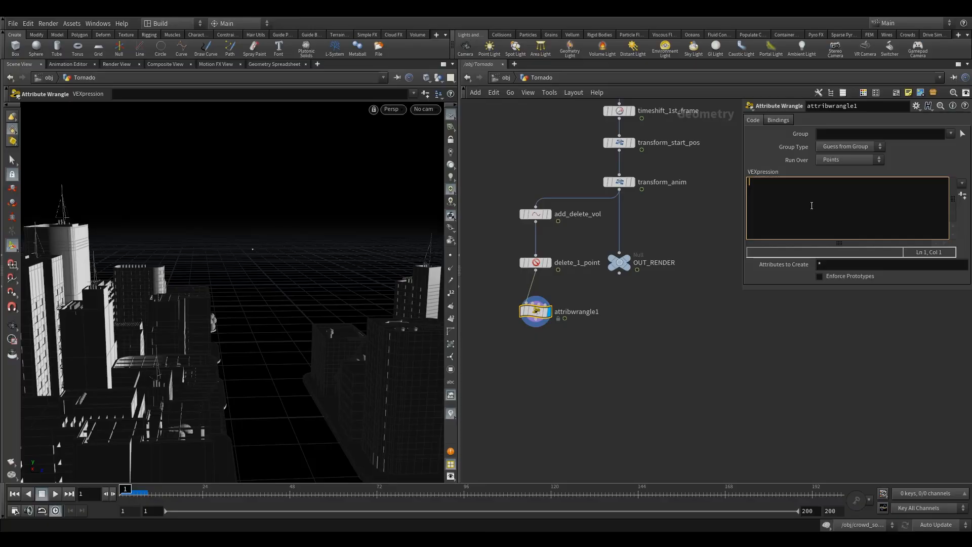
text(@p)
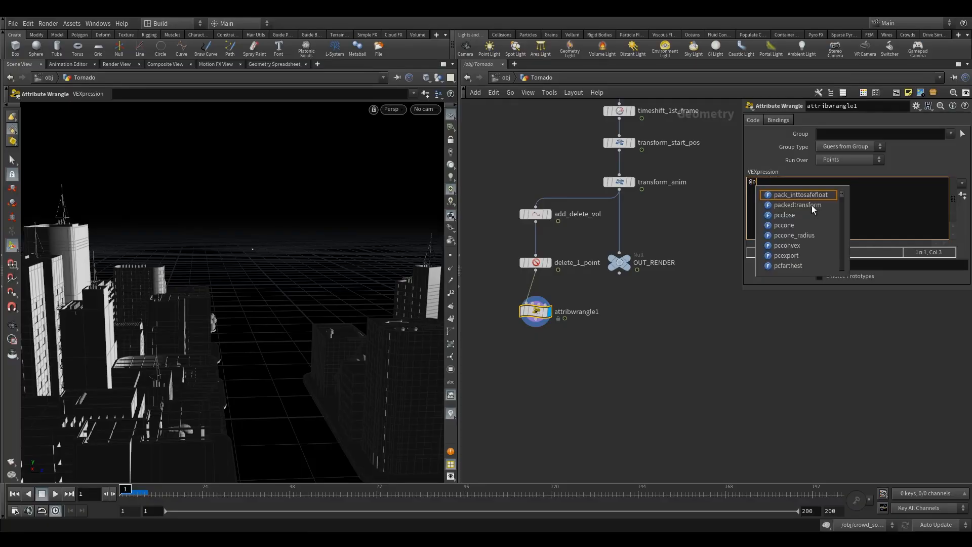
key(Return)
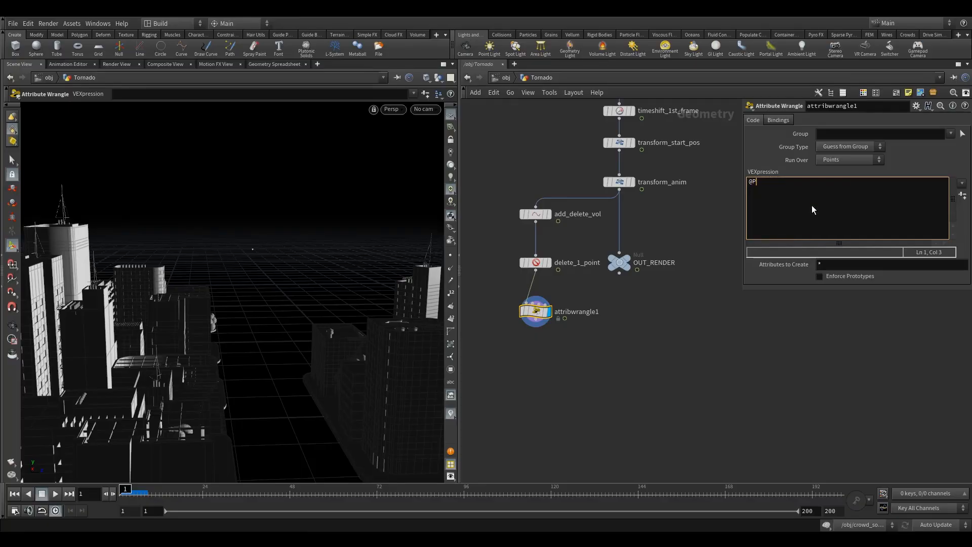
text(.y = 0;)
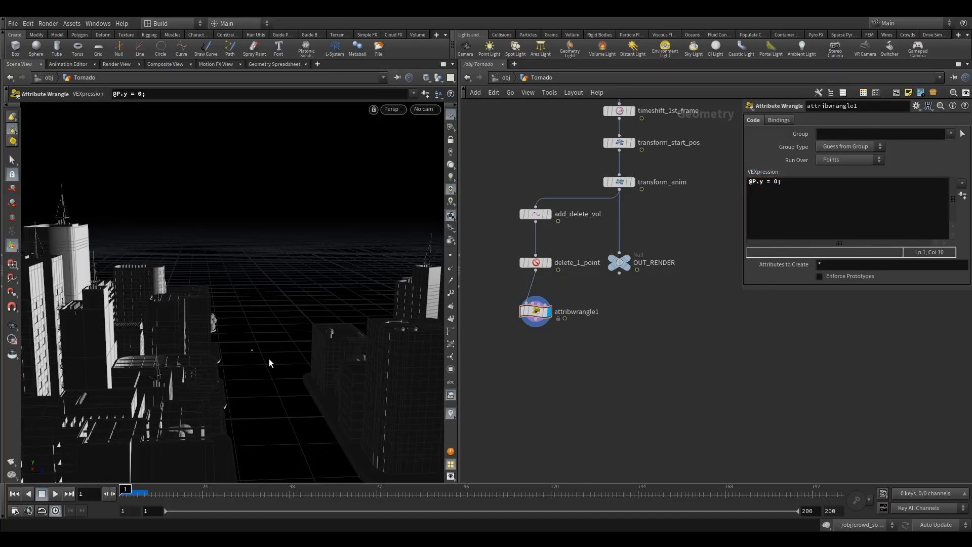
- Play back the grounded point's movement from above and reset the timeline to frame 1
drag(282, 347, 265, 400)
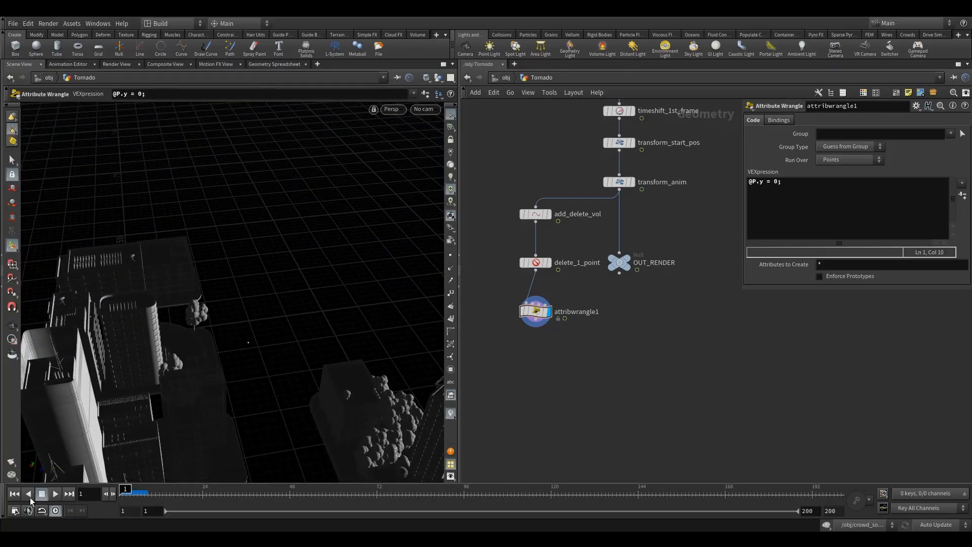
click(57, 496)
click(43, 495)
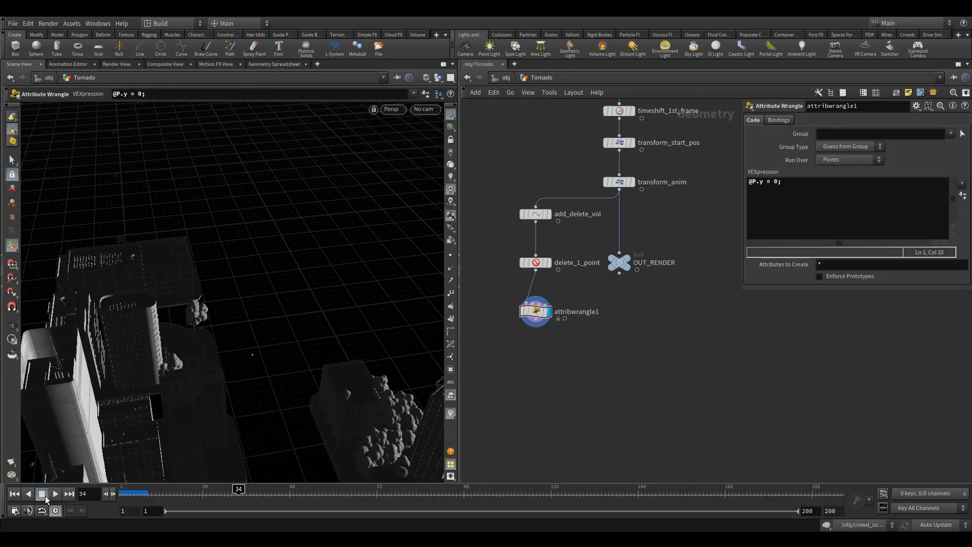
click(44, 495)
- Add a Line node beside attribwrangle1 and display it
middle_drag(524, 349, 591, 334)
scroll(622, 318, down, 2)
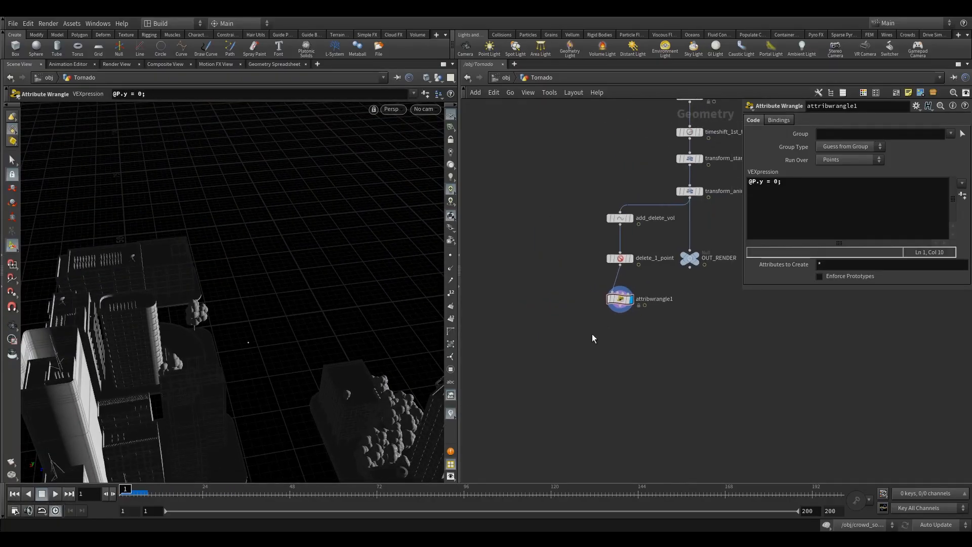
key(Tab)
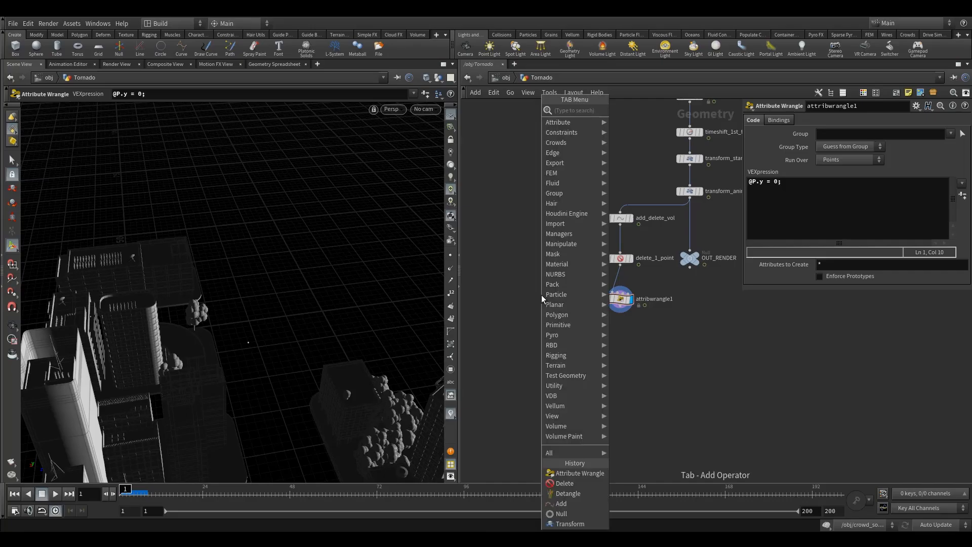
text(li)
key(Return)
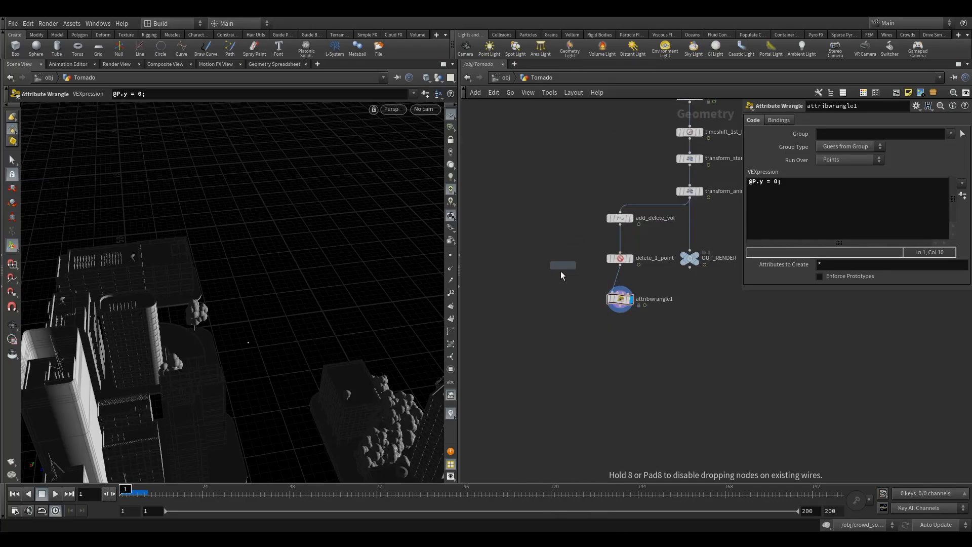
click(530, 300)
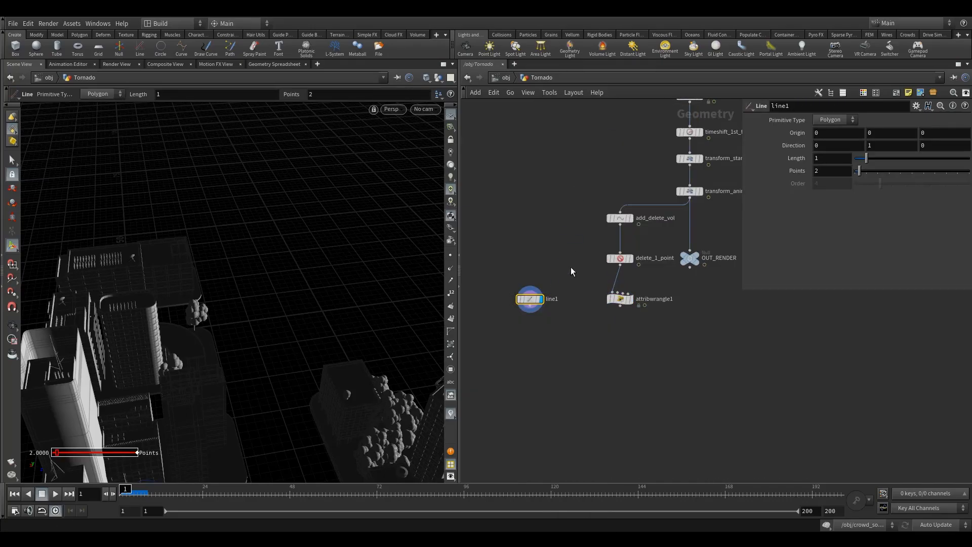
- Hide the other objects in the viewport so only the line is shown
drag(228, 356, 248, 357)
scroll(248, 357, down, 2)
click(438, 81)
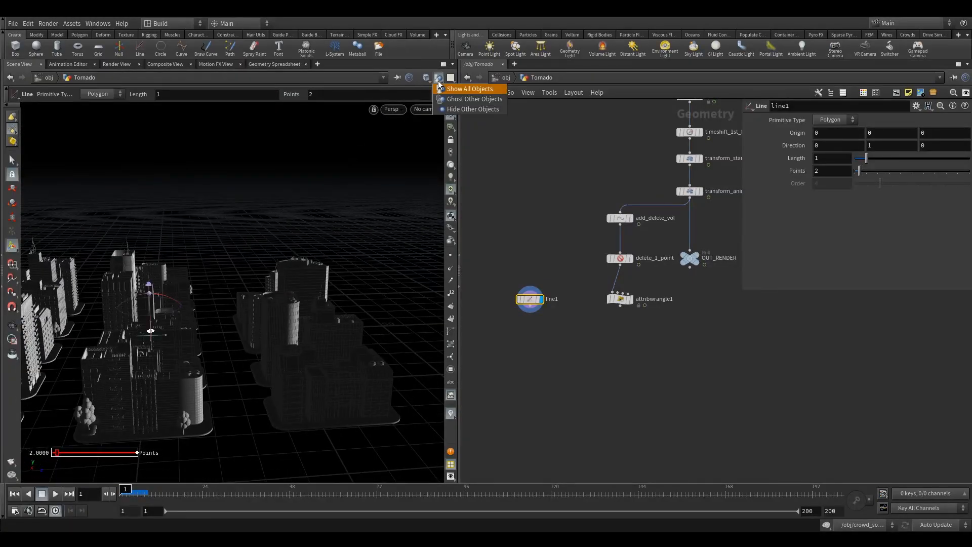
click(455, 112)
click(439, 79)
click(461, 105)
drag(355, 199, 260, 314)
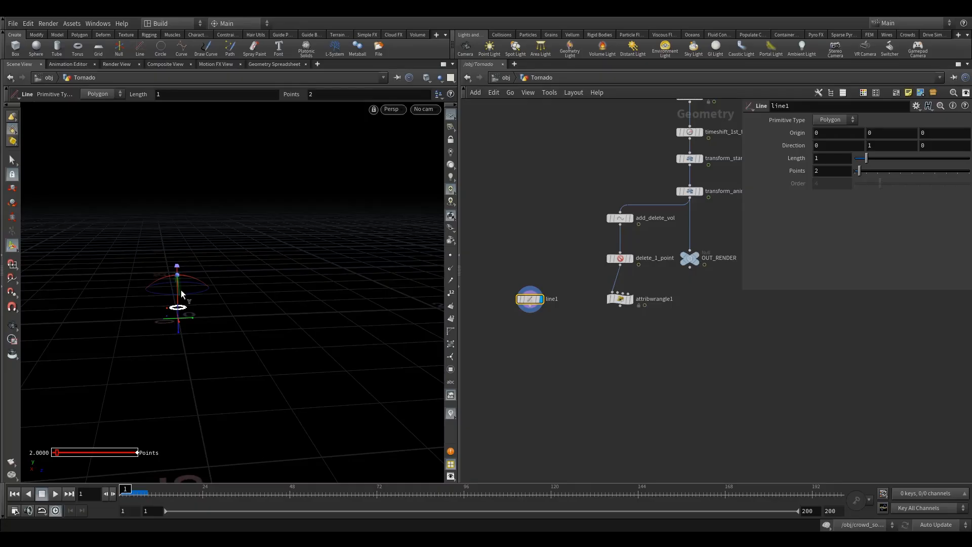
alt+drag(181, 296, 179, 284)
- Display transform_anim to view the tornado volume as a height reference for the line
middle_drag(596, 220, 587, 281)
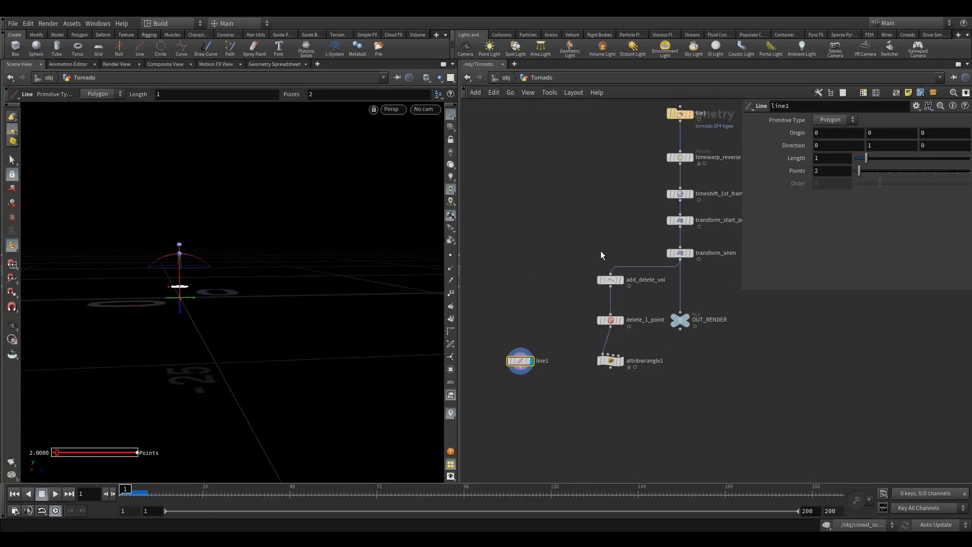
click(699, 243)
click(681, 253)
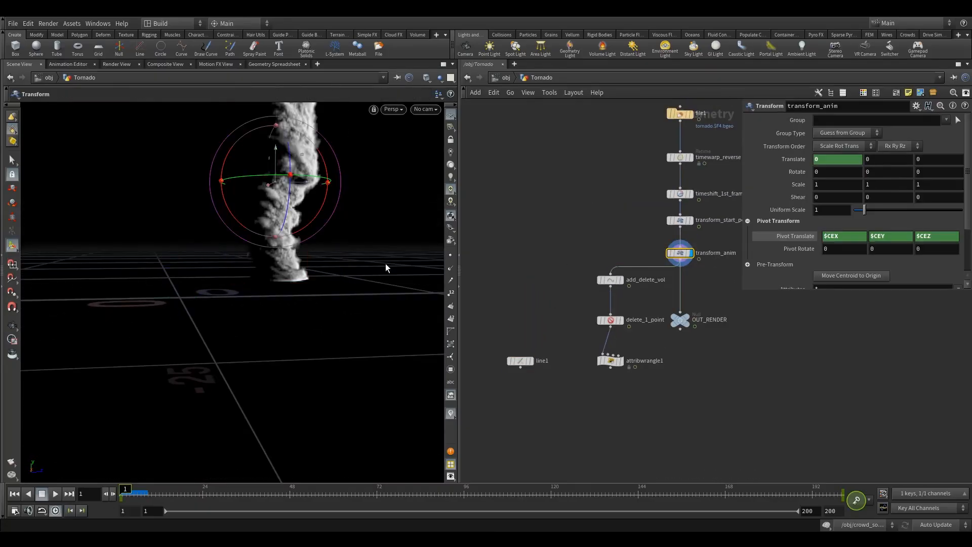
alt+drag(292, 318, 289, 306)
alt+right_drag(289, 306, 263, 306)
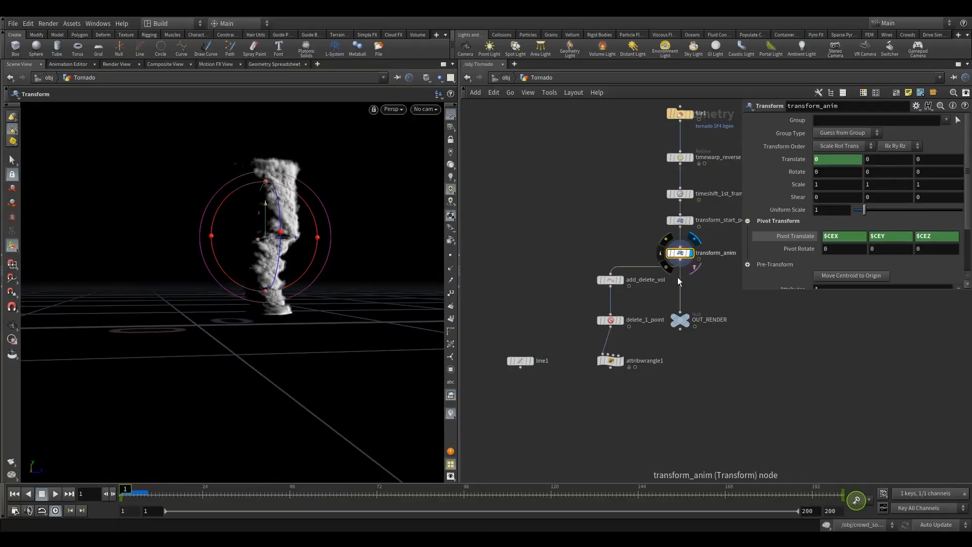
- Set line1's length to 25, judging it against the tornado's height in the front view, and display line1
click(520, 361)
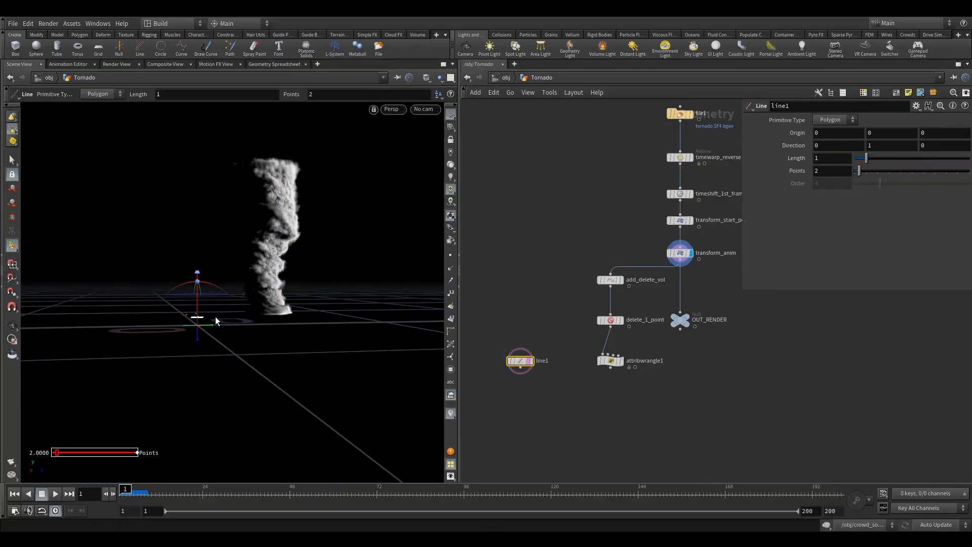
key(space+2)
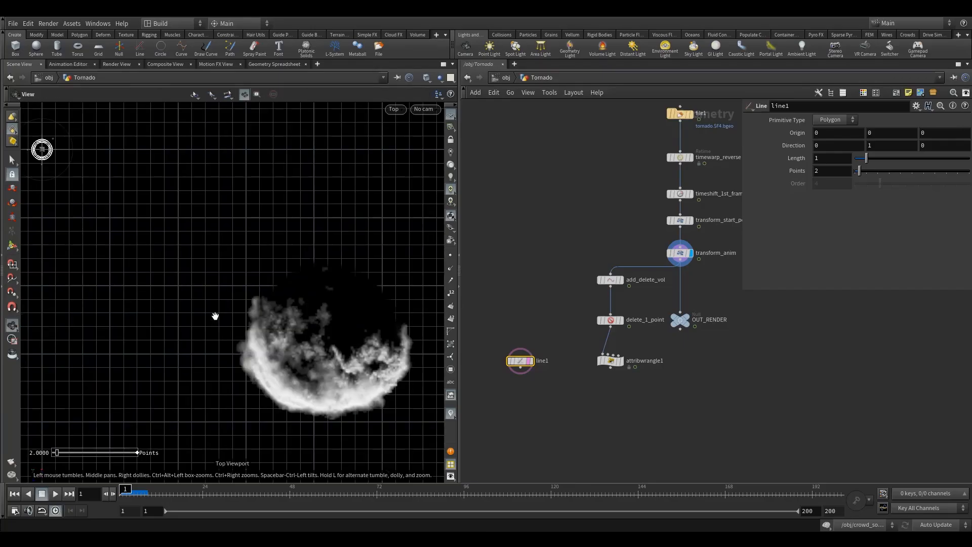
key(space+3)
key(Return)
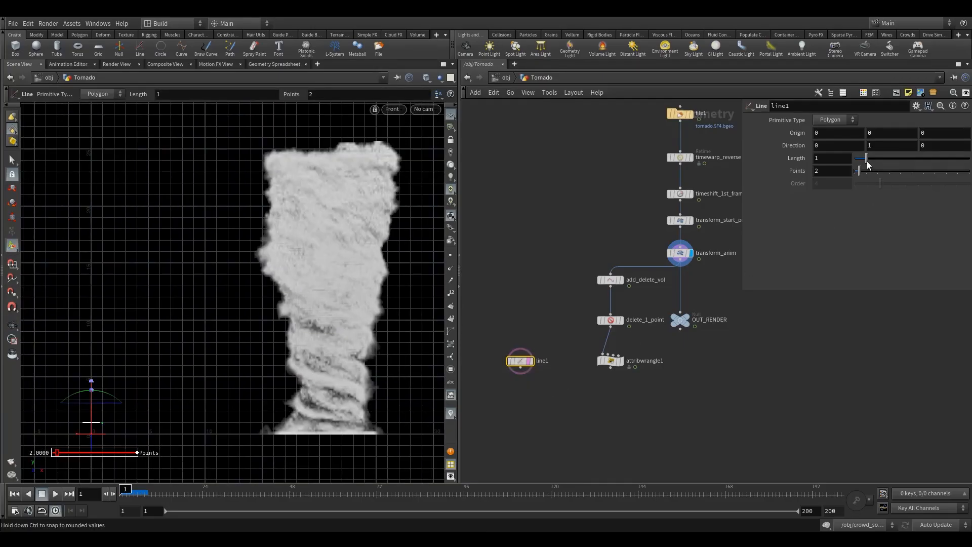
drag(867, 158, 968, 159)
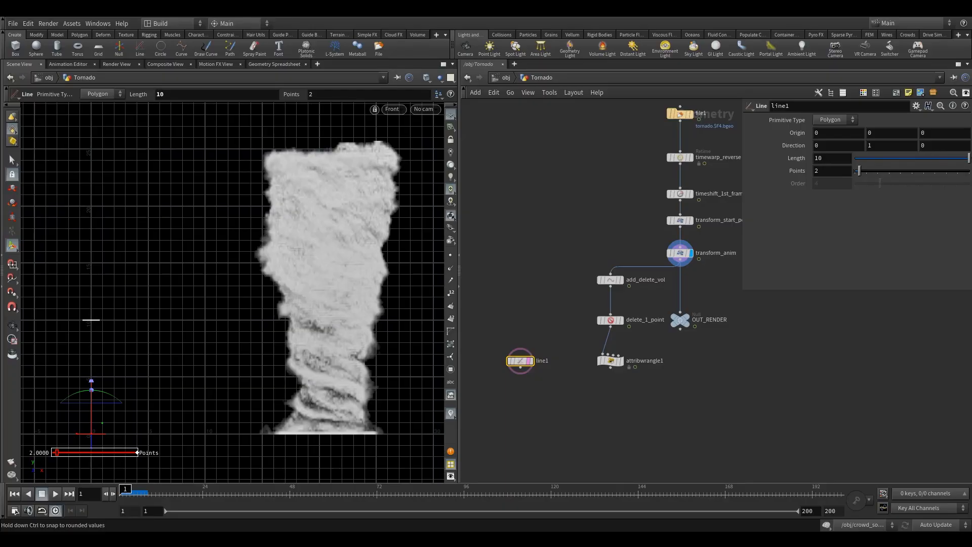
middle_click(836, 161)
middle_drag(836, 157, 867, 146)
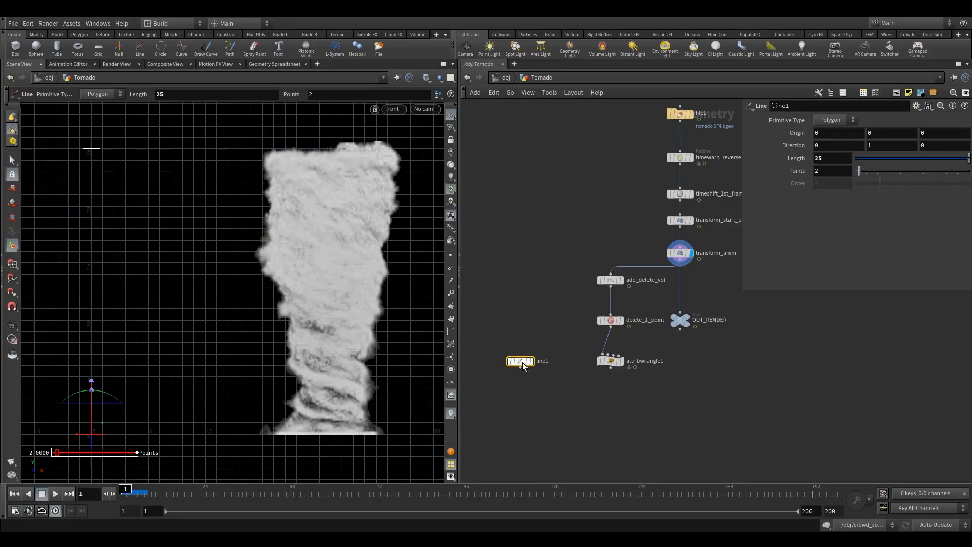
click(536, 347)
key(space+1)
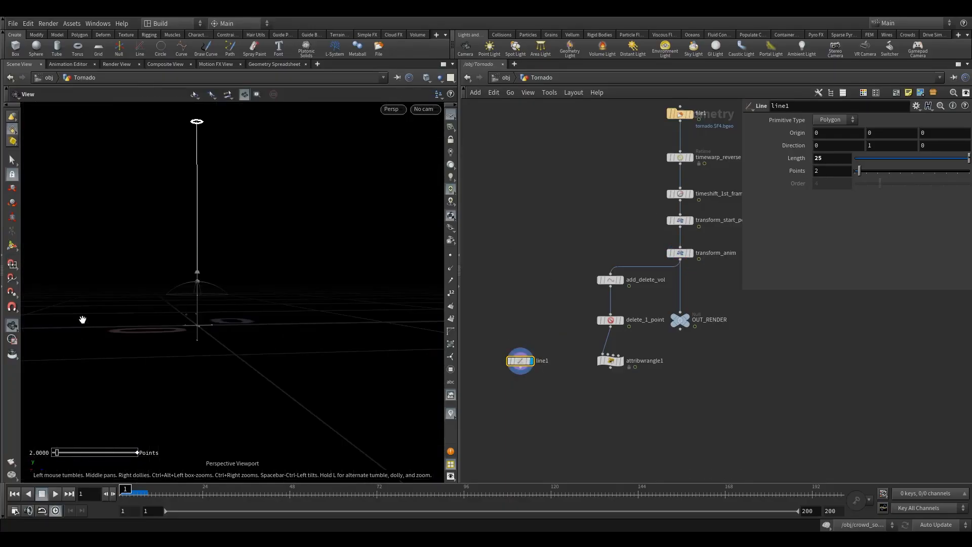
alt+drag(154, 296, 304, 329)
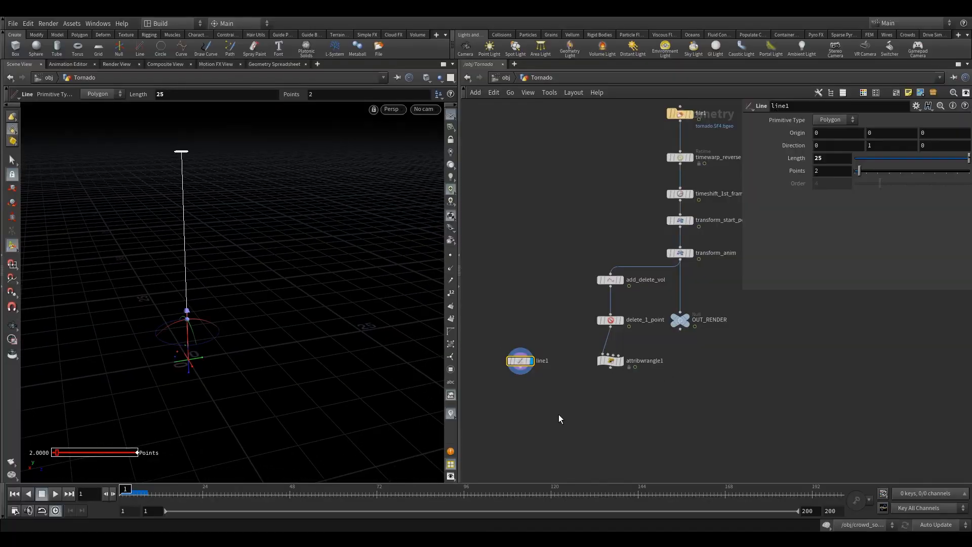
key(Tab)
text(cop)
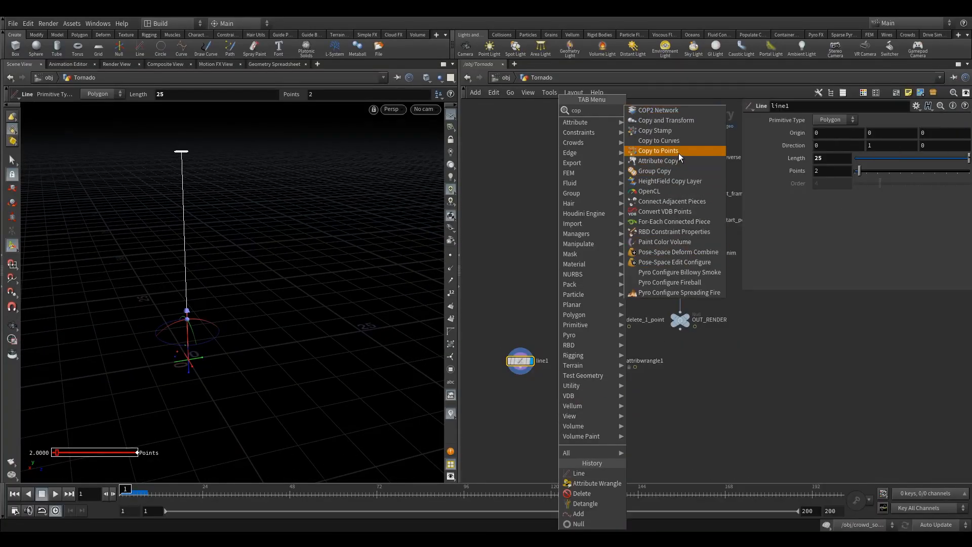
click(678, 153)
click(577, 421)
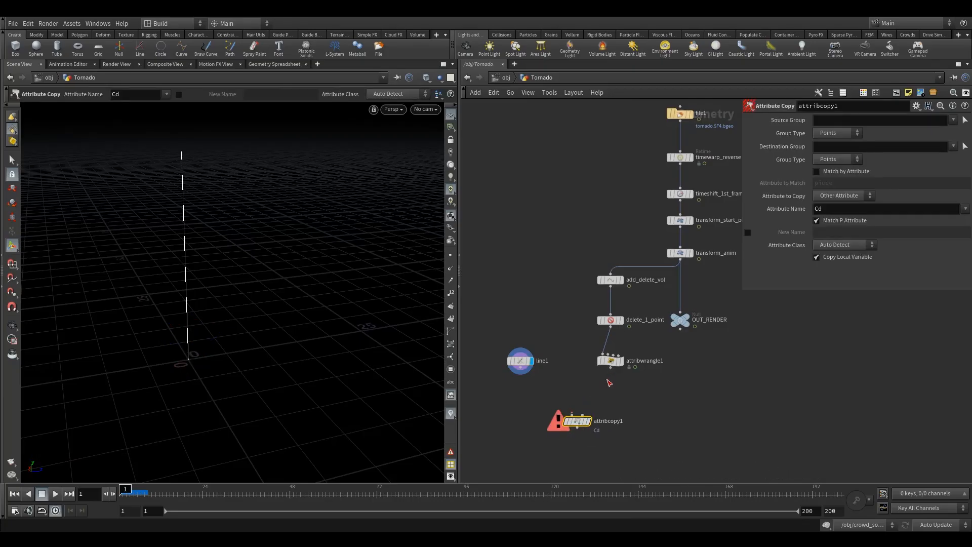
drag(610, 368, 582, 415)
drag(521, 369, 553, 422)
click(585, 403)
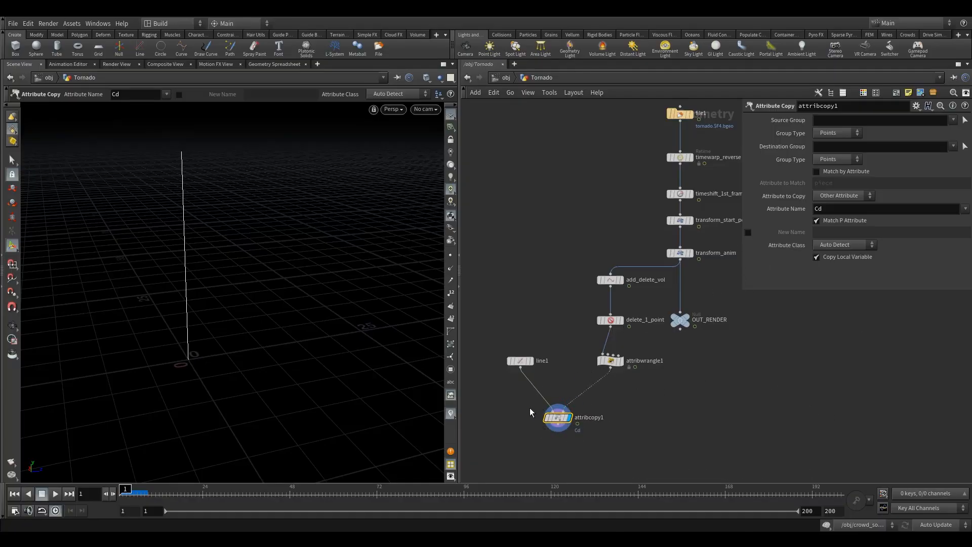
scroll(557, 411, up, 4)
key(Delete)
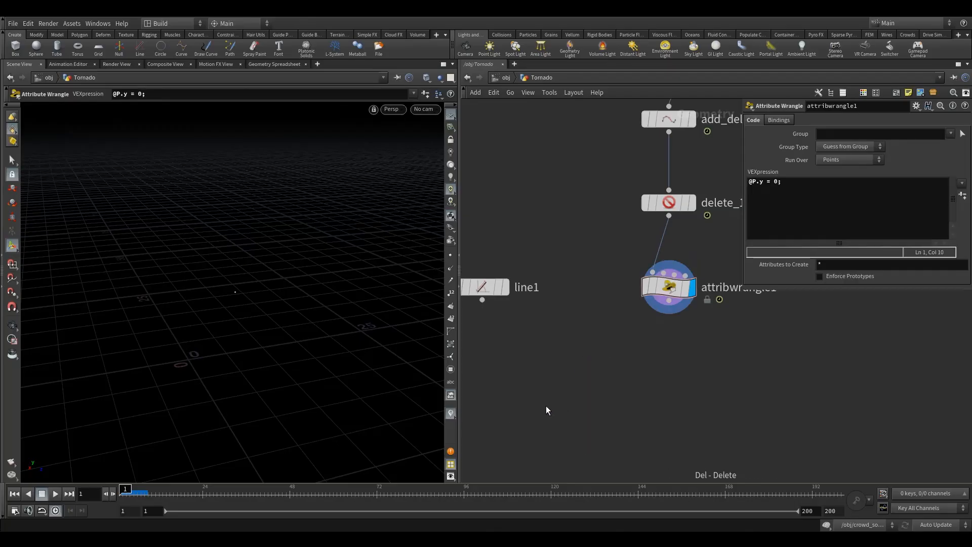
- Add a Copy to Points node, wire line1 as its geometry and attribwrangle1 as its target points, and display it
key(Tab)
text(c)
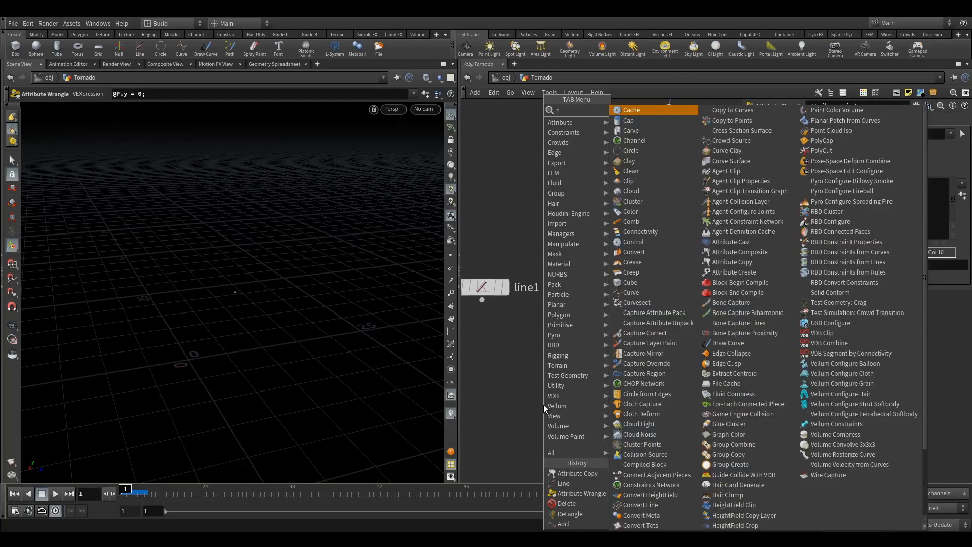
text(opyto)
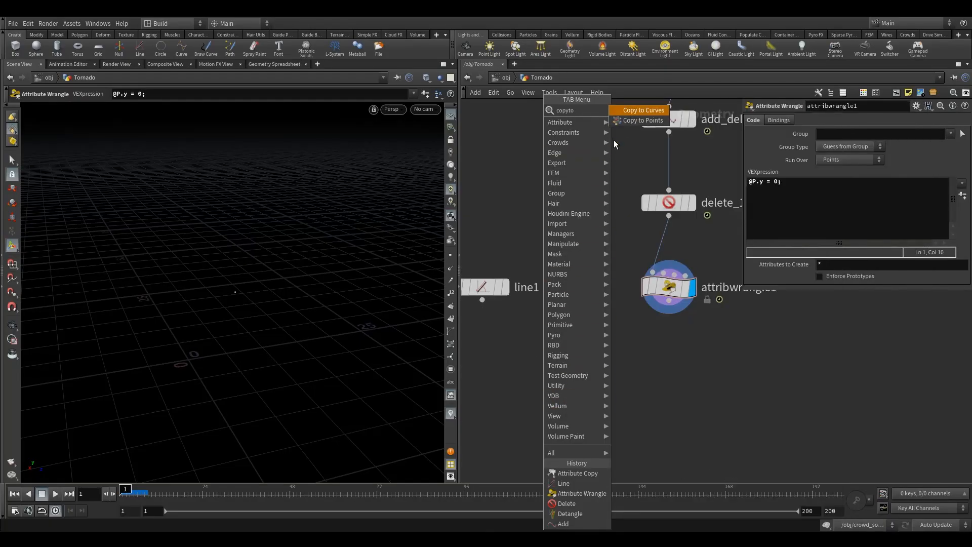
click(643, 121)
click(581, 397)
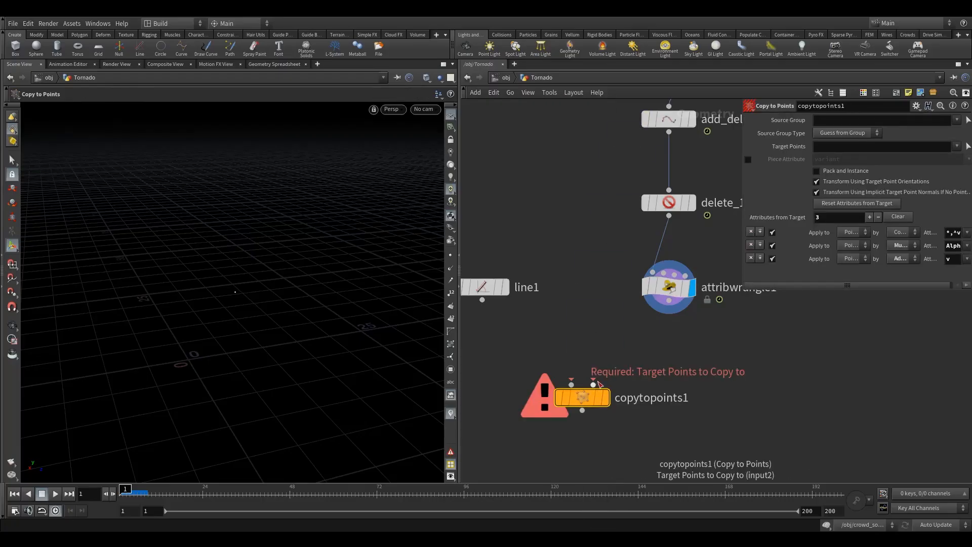
click(594, 383)
drag(482, 300, 571, 385)
click(606, 397)
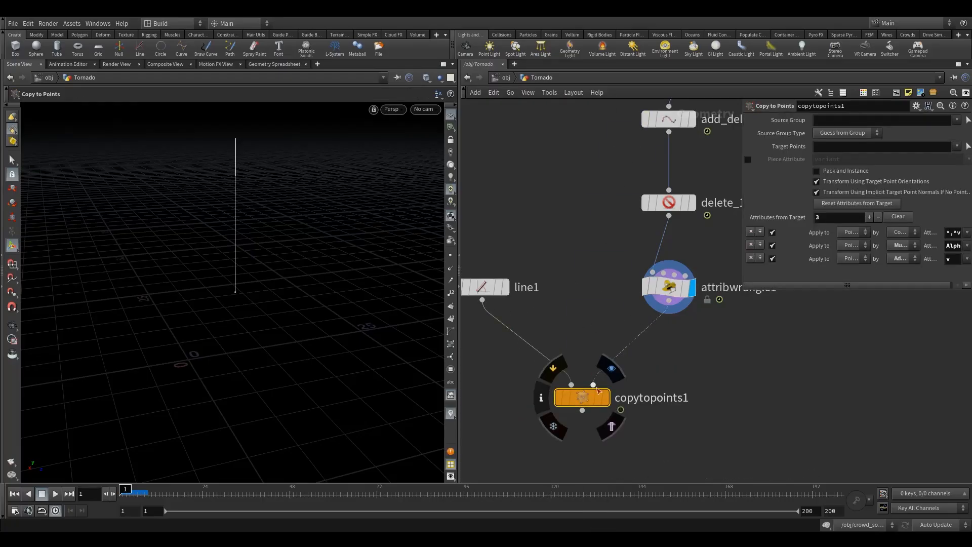
- Play and scrub the animation to frame 60, comparing the copied line's movement with the bounding box of transform_anim
alt+drag(239, 307, 442, 263)
scroll(550, 320, down, 5)
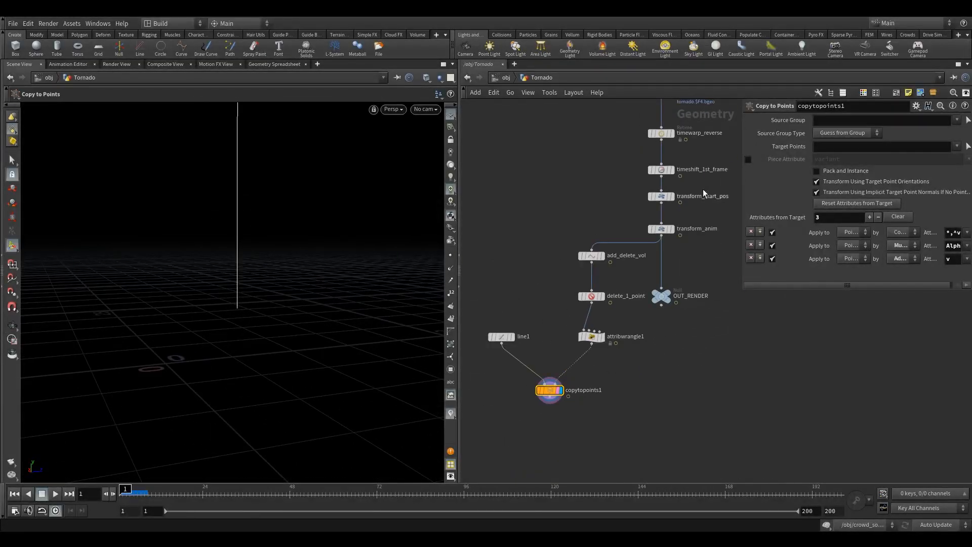
click(677, 211)
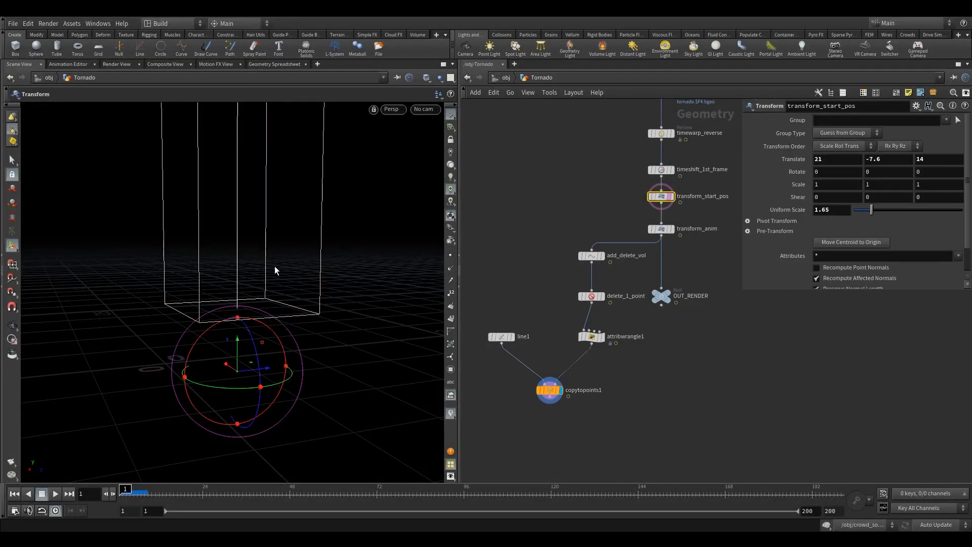
alt+drag(274, 266, 262, 278)
alt+middle_drag(263, 278, 239, 335)
key(Return)
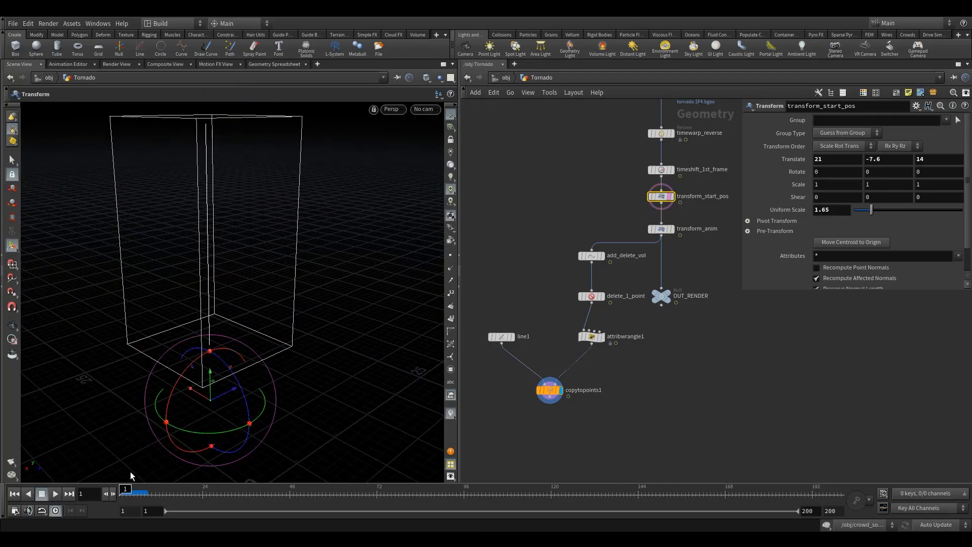
click(56, 494)
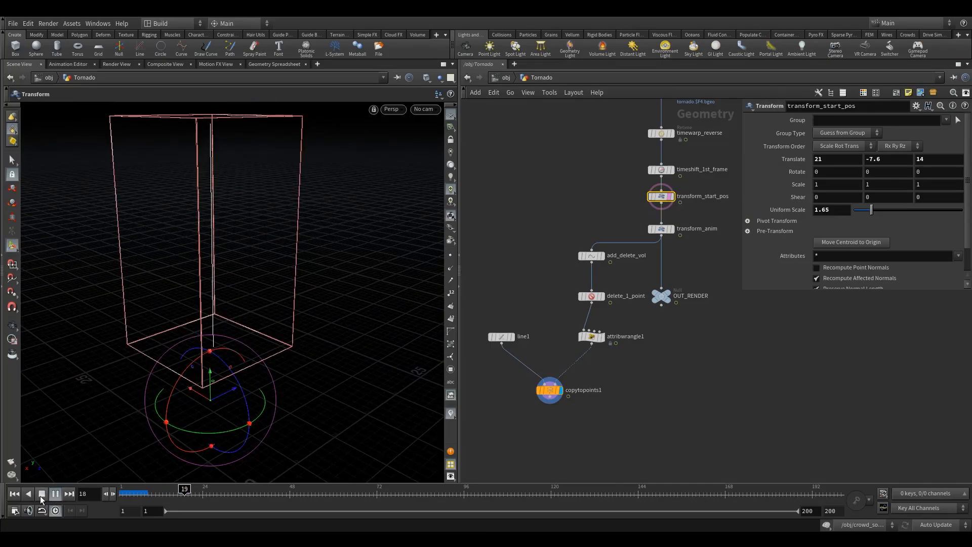
click(42, 493)
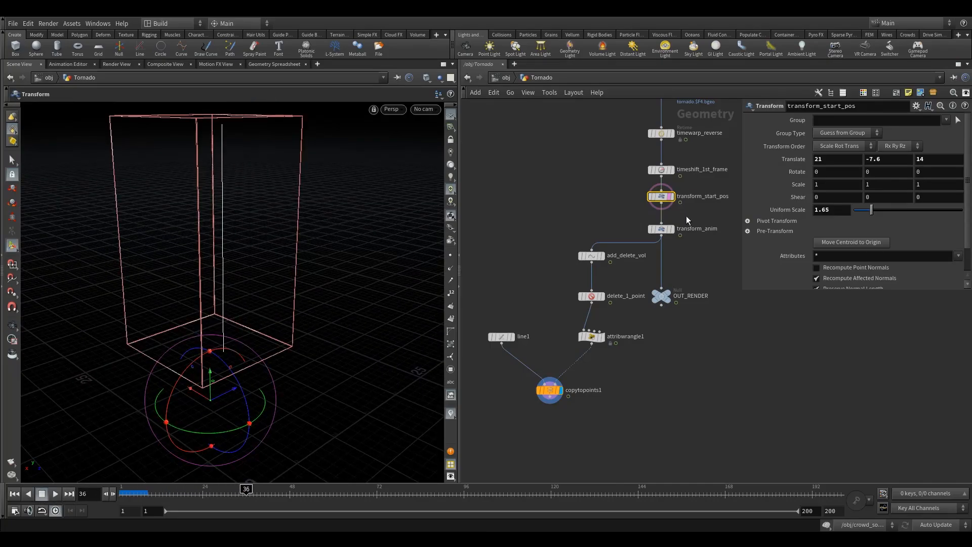
click(661, 229)
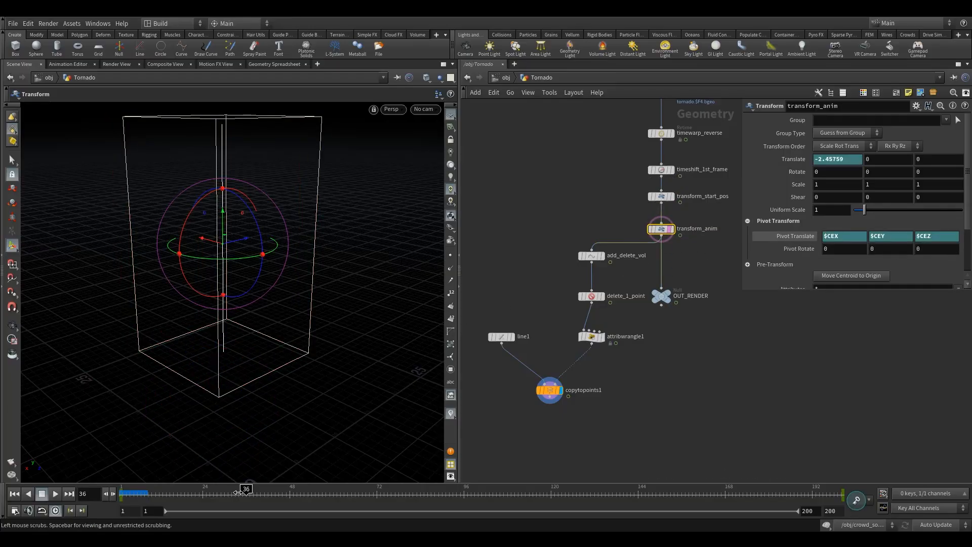
drag(245, 492, 333, 486)
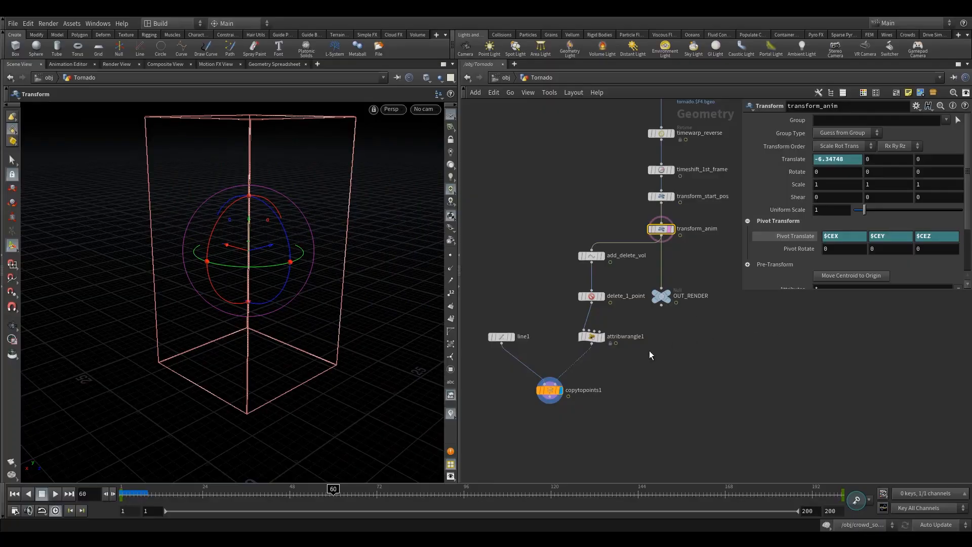
- Add a Null below copytopoints1, wire it to that node's output and display it
middle_drag(548, 415, 548, 362)
click(532, 394)
key(Tab)
text(nu)
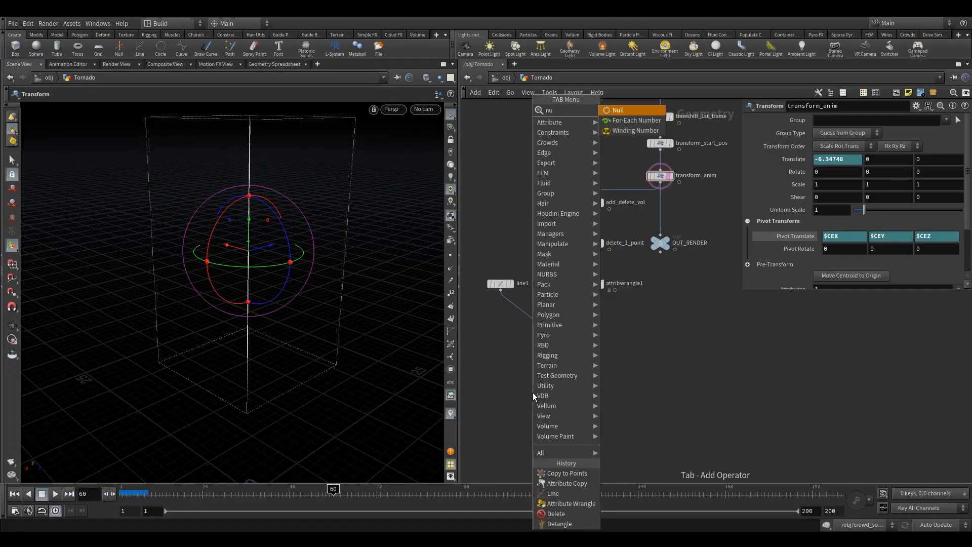
key(Return)
click(540, 389)
scroll(548, 348, up, 3)
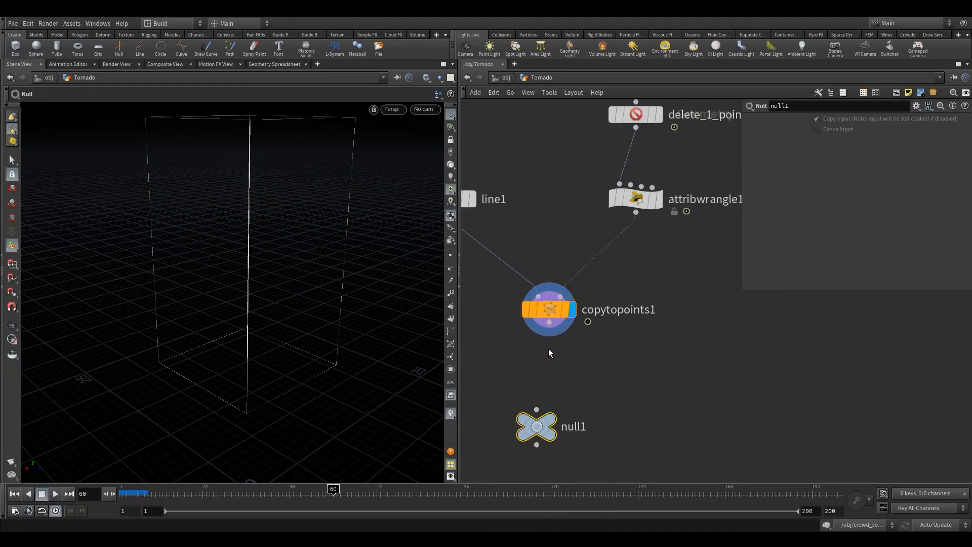
drag(549, 322, 550, 404)
click(579, 376)
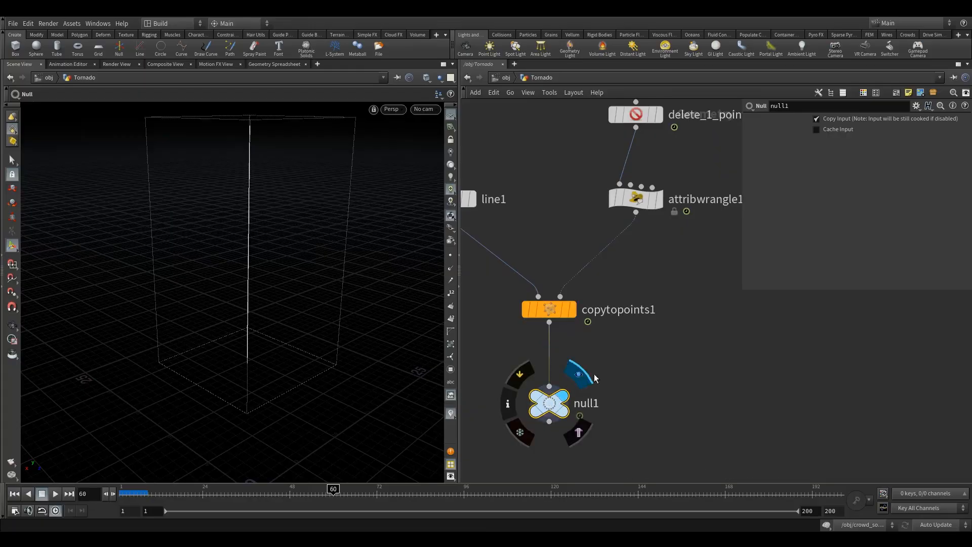
- Rename the null below copytopoints1 to OUT_curve
double_click(573, 401)
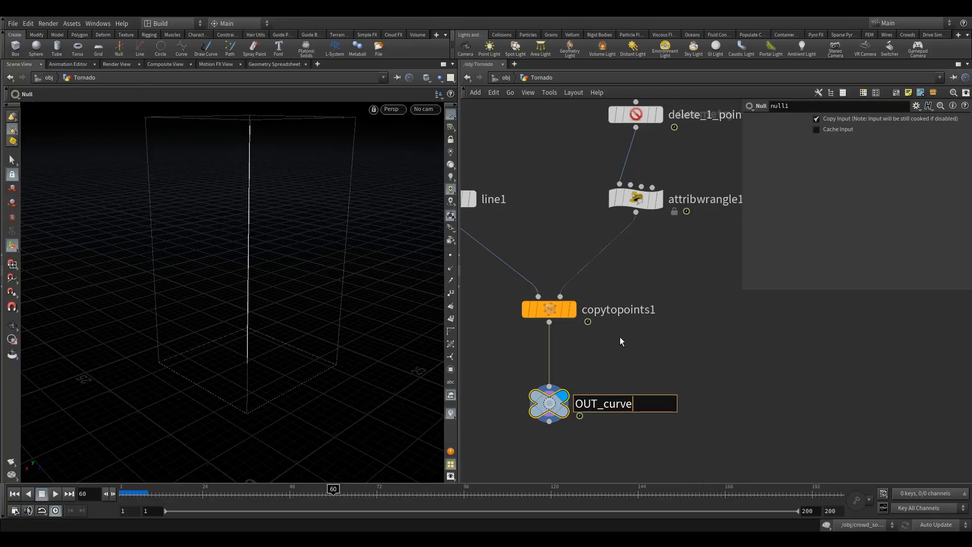
key(Return)
key(h)
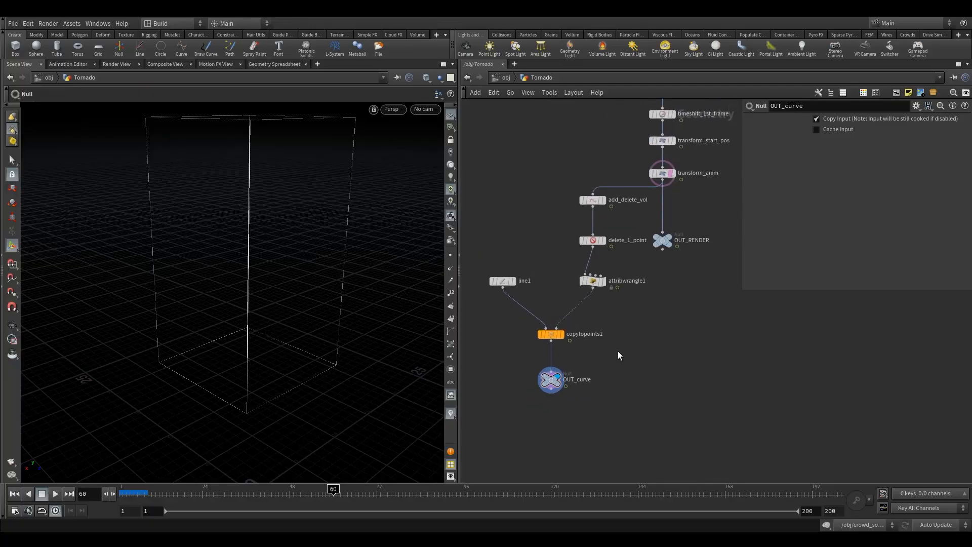